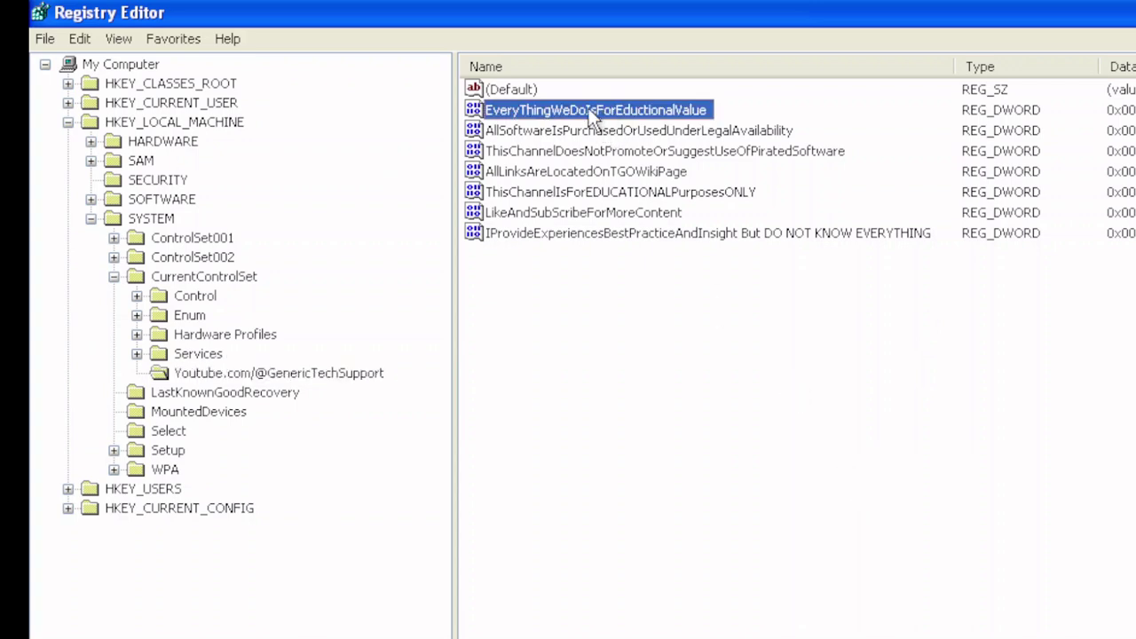
{"action": "left_click", "coordinate": [592, 135]}
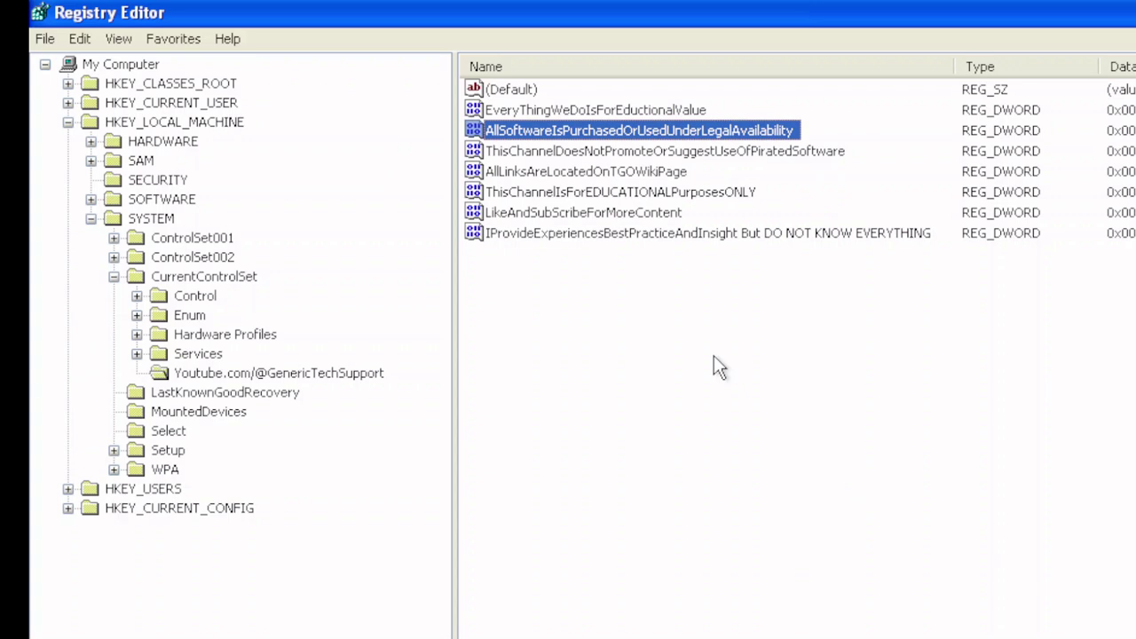
{"action": "left_click", "coordinate": [611, 152]}
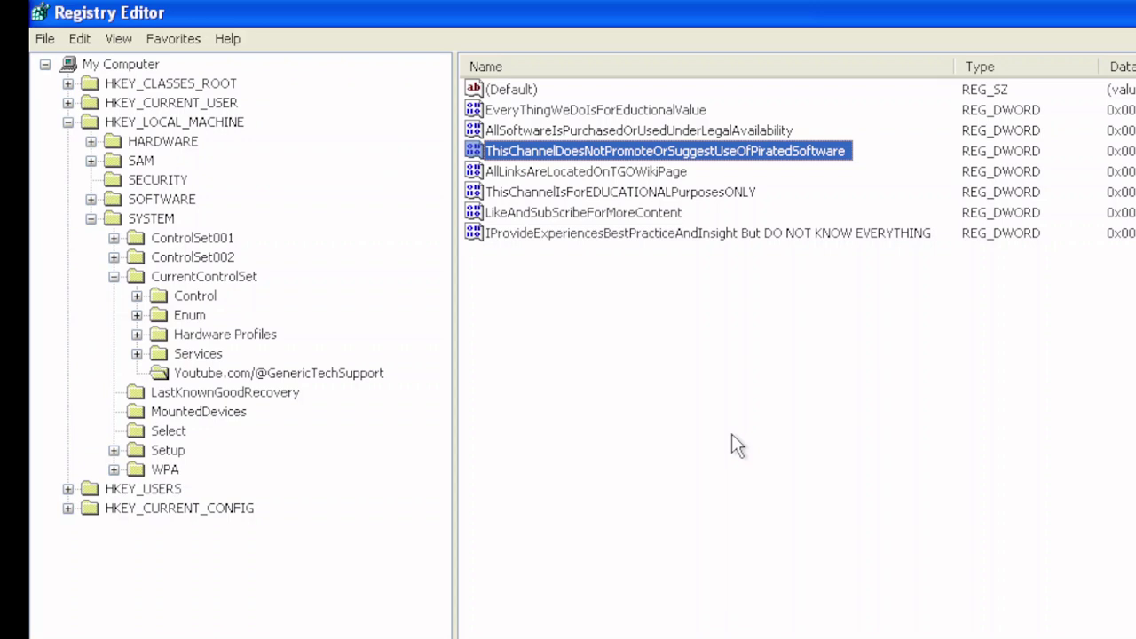
{"action": "left_click", "coordinate": [590, 173]}
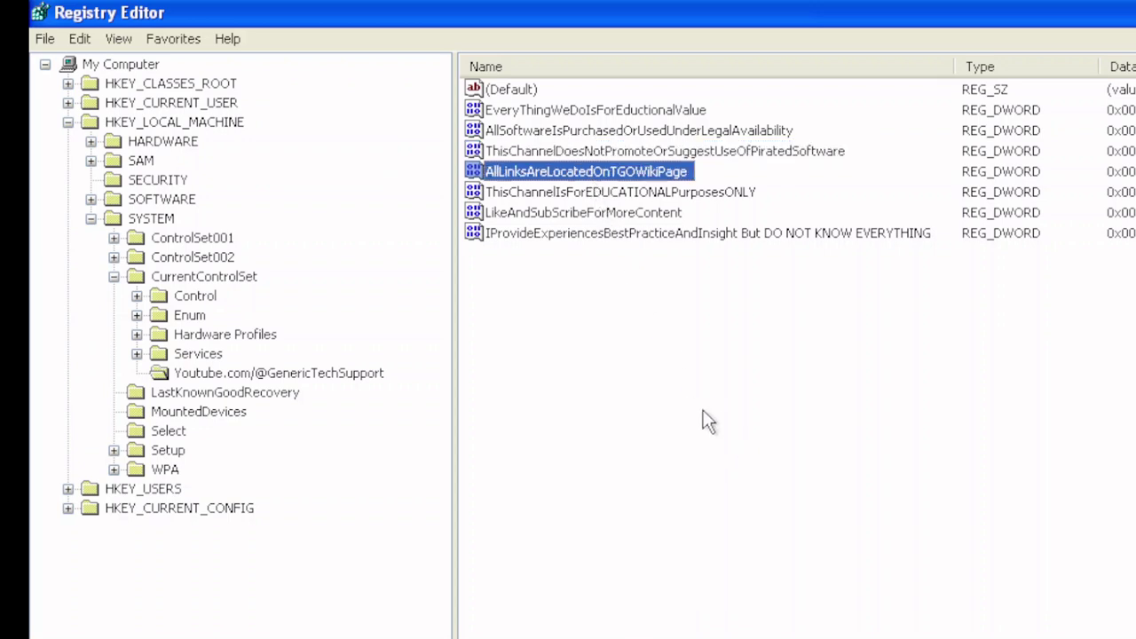
{"action": "left_click", "coordinate": [580, 193]}
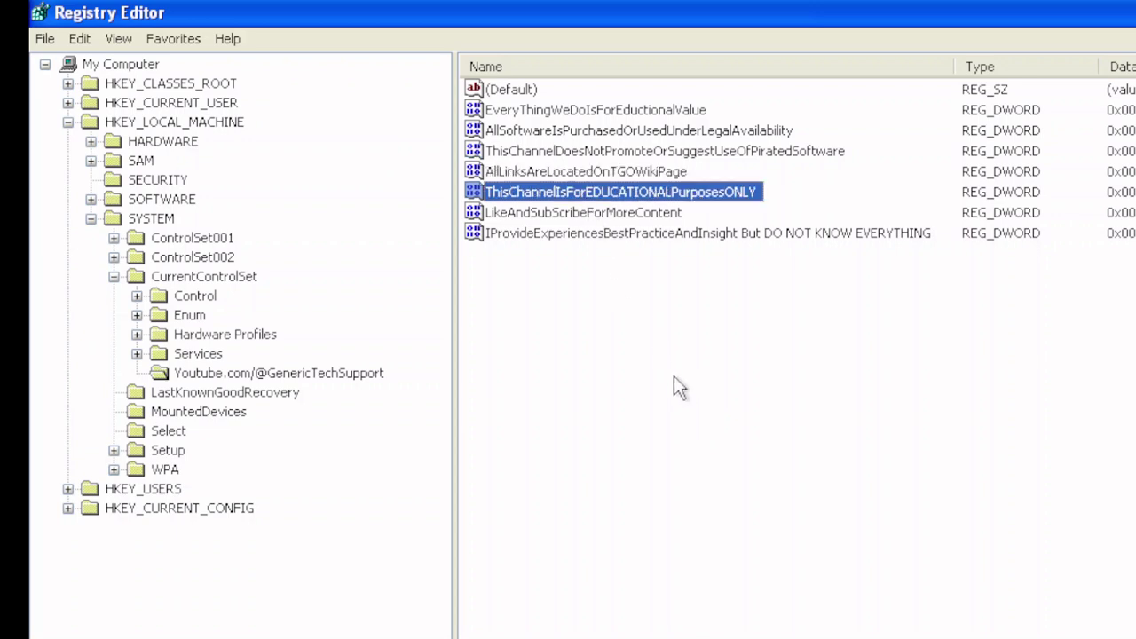
{"action": "left_click", "coordinate": [569, 214]}
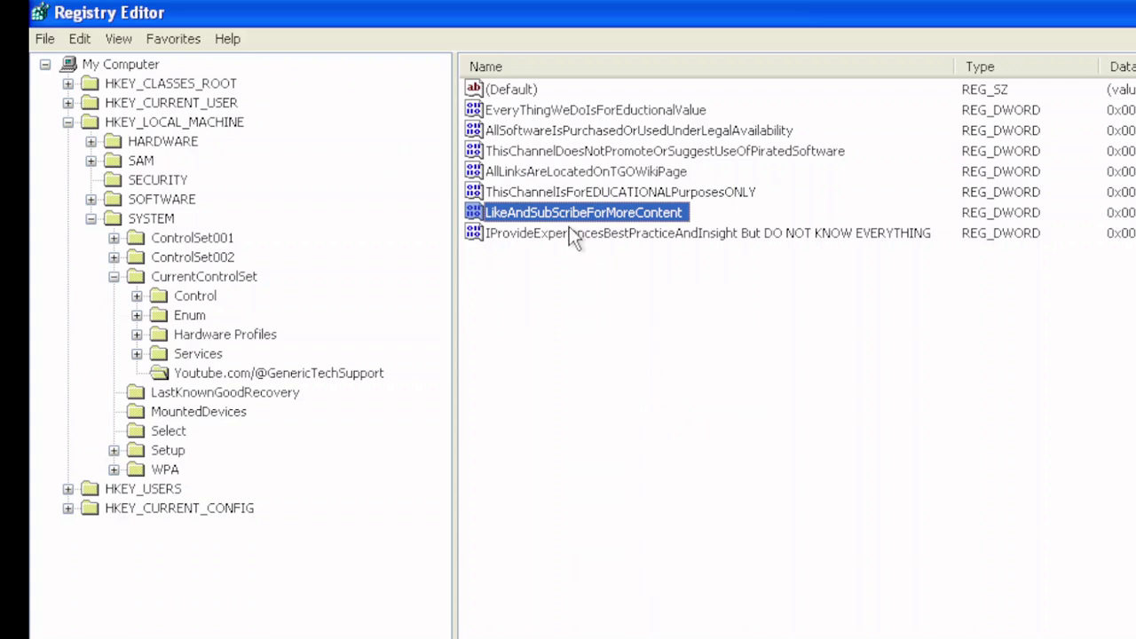
{"action": "left_click", "coordinate": [573, 234]}
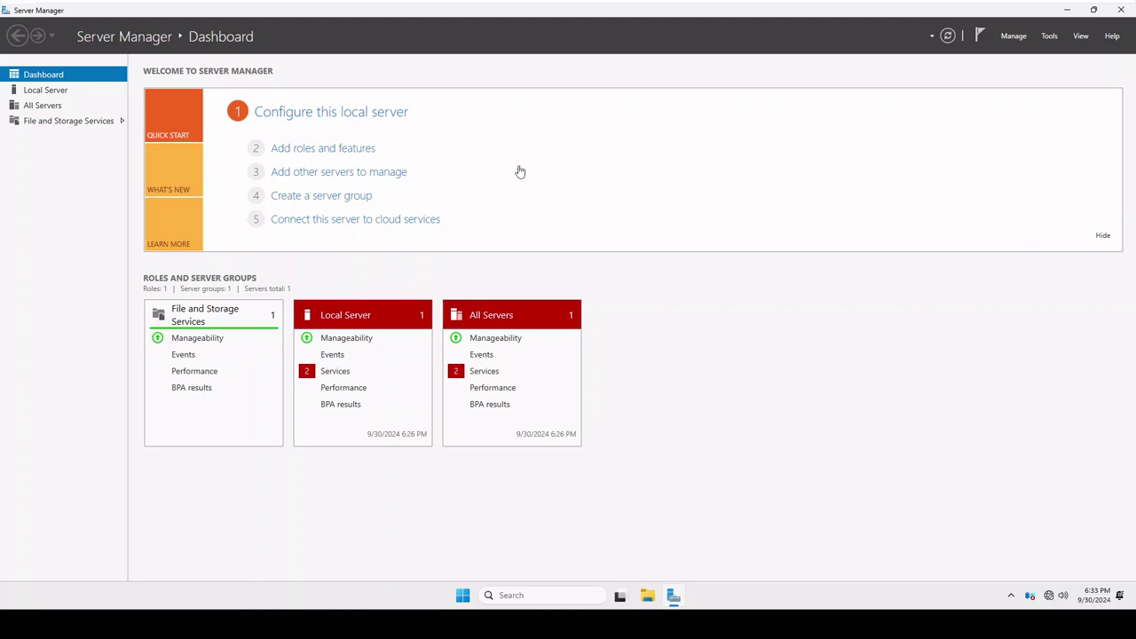
Start adding roles and features for the server in the server pool and proceed to the server role selection.
{"action": "left_click", "coordinate": [321, 151]}
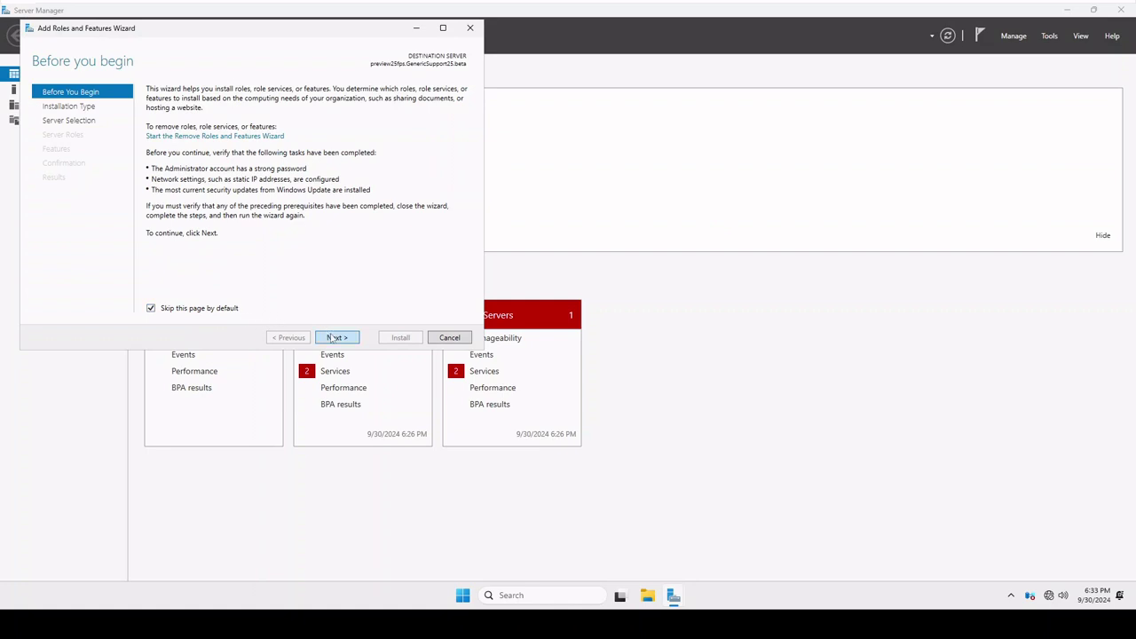
{"action": "left_click", "coordinate": [330, 337]}
{"action": "left_click", "coordinate": [348, 341]}
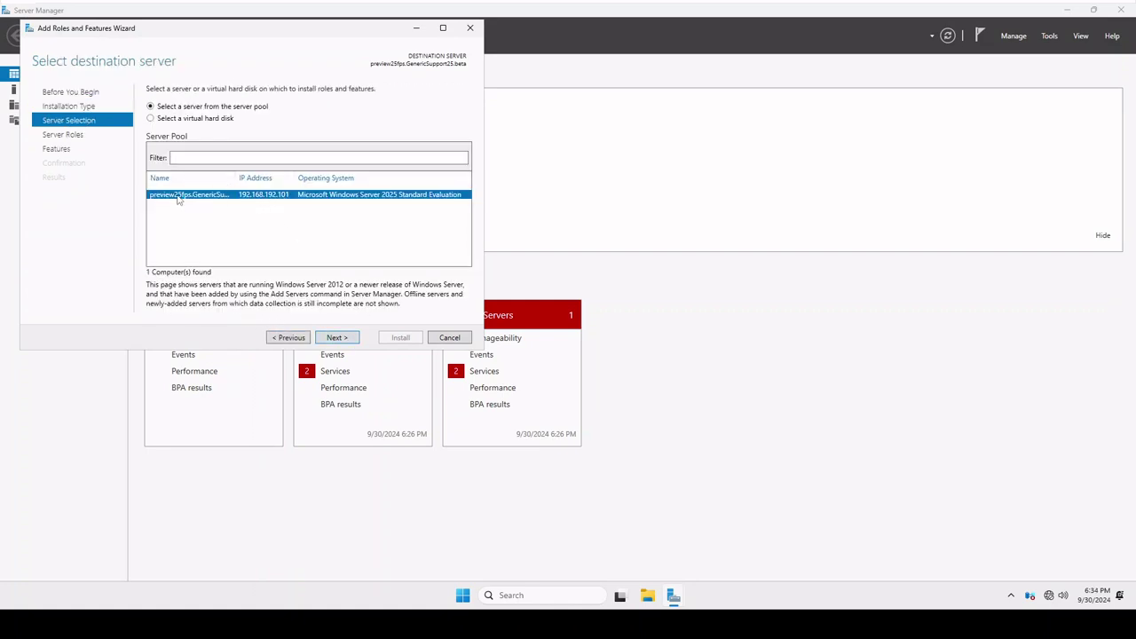
{"action": "left_click", "coordinate": [334, 342]}
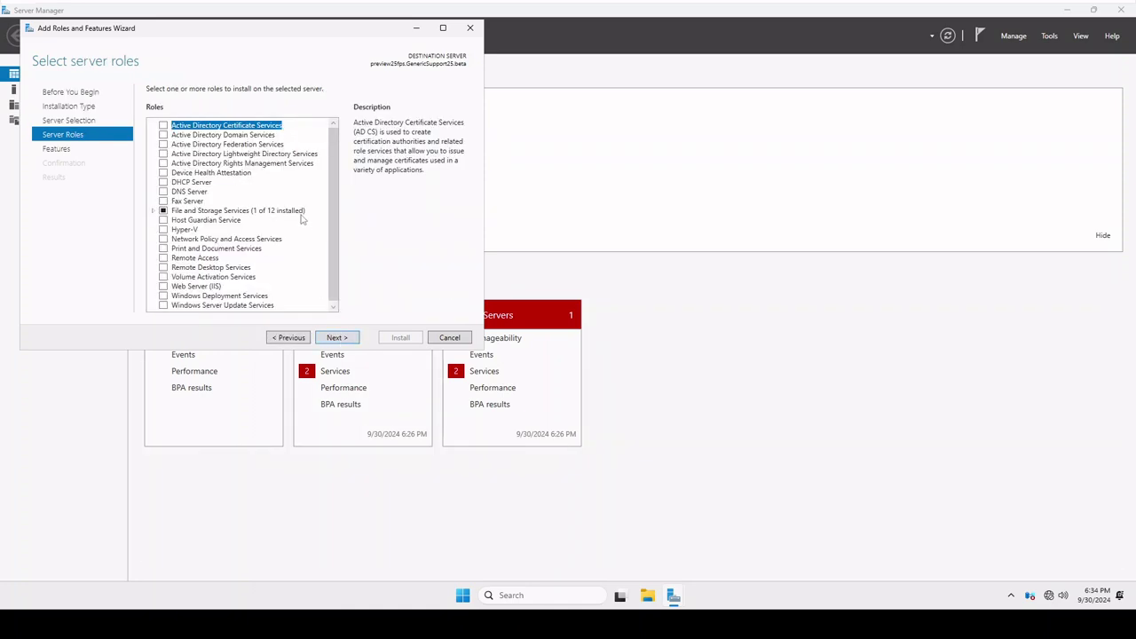
Select the Print and Document Services role and add its required features.
{"action": "scroll", "coordinate": [306, 226], "scroll_direction": "down", "scroll_amount": 1}
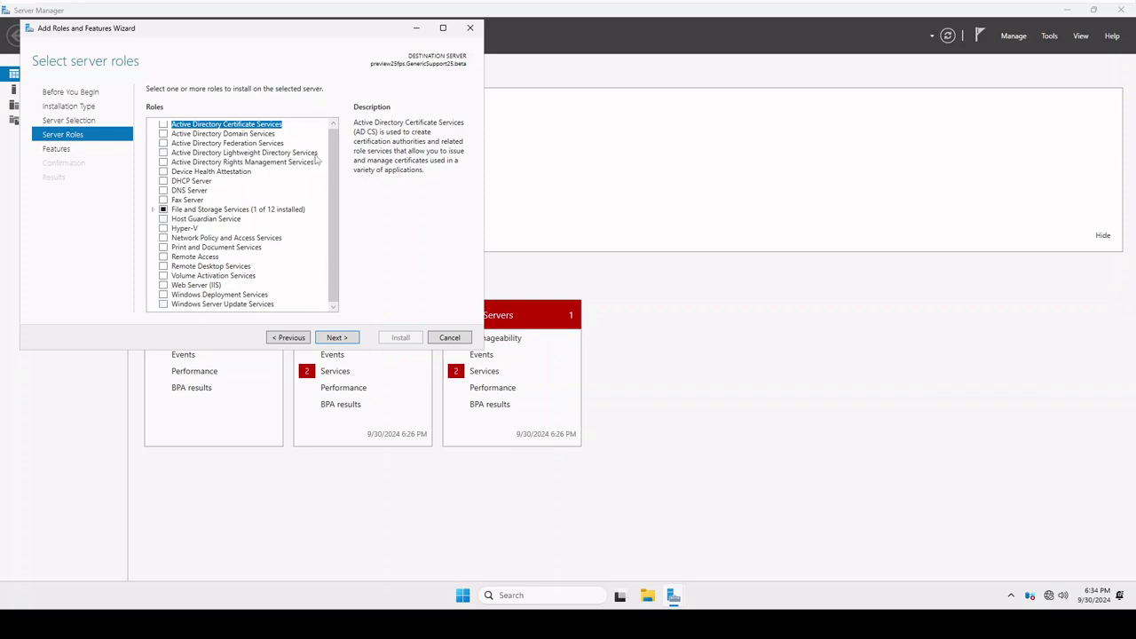
{"action": "scroll", "coordinate": [324, 169], "scroll_direction": "up", "scroll_amount": 1}
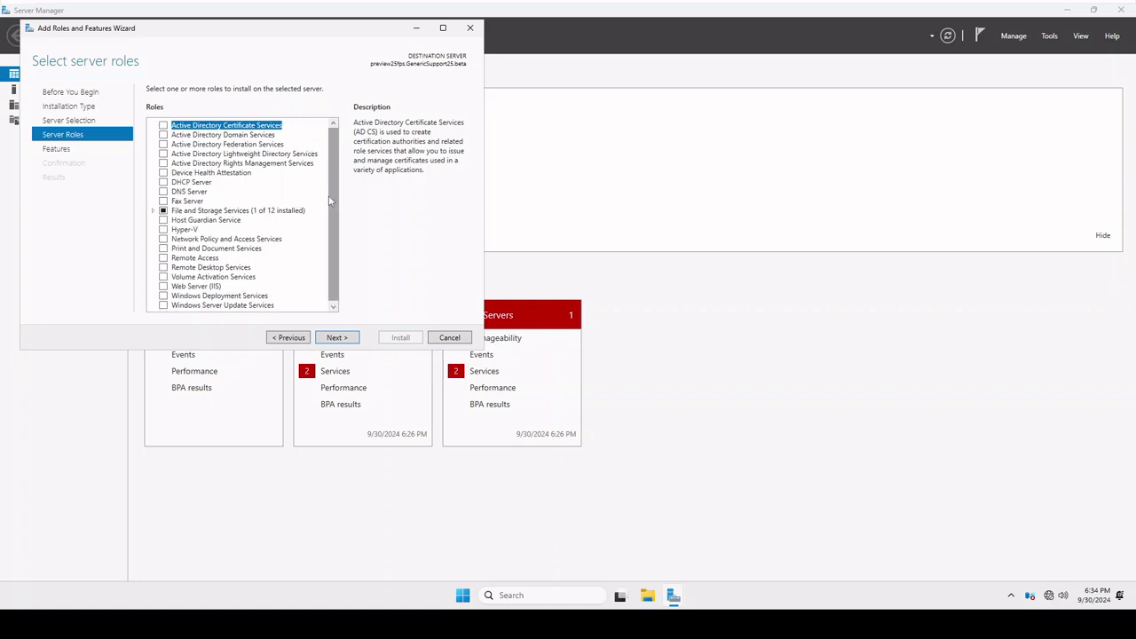
{"action": "scroll", "coordinate": [334, 178], "scroll_direction": "down", "scroll_amount": 1}
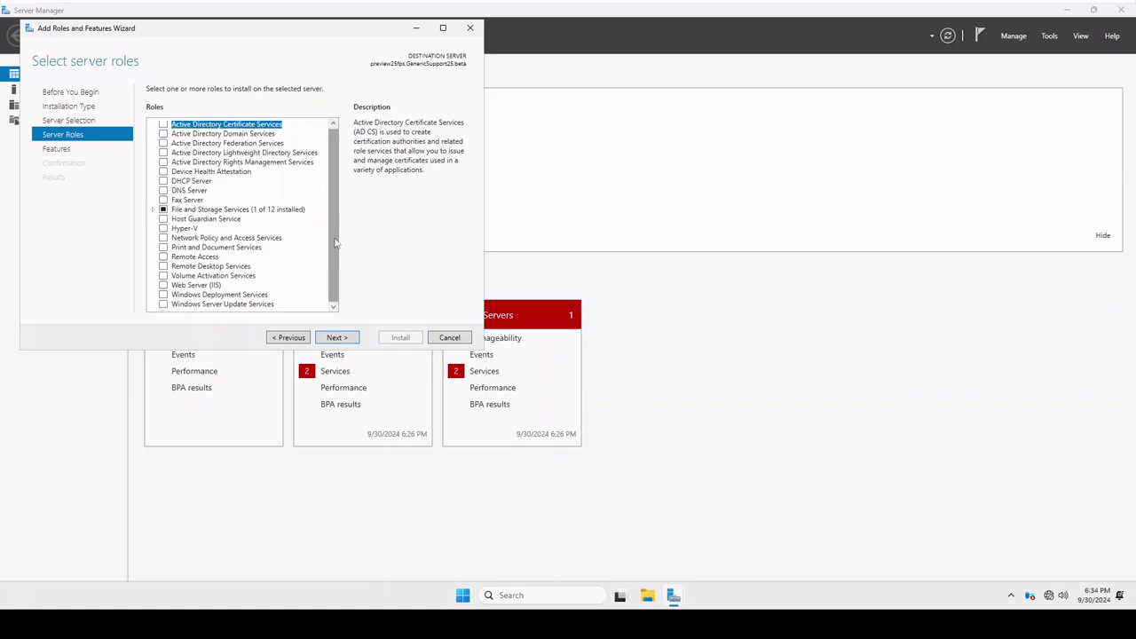
{"action": "left_click", "coordinate": [164, 249]}
{"action": "left_click", "coordinate": [274, 293]}
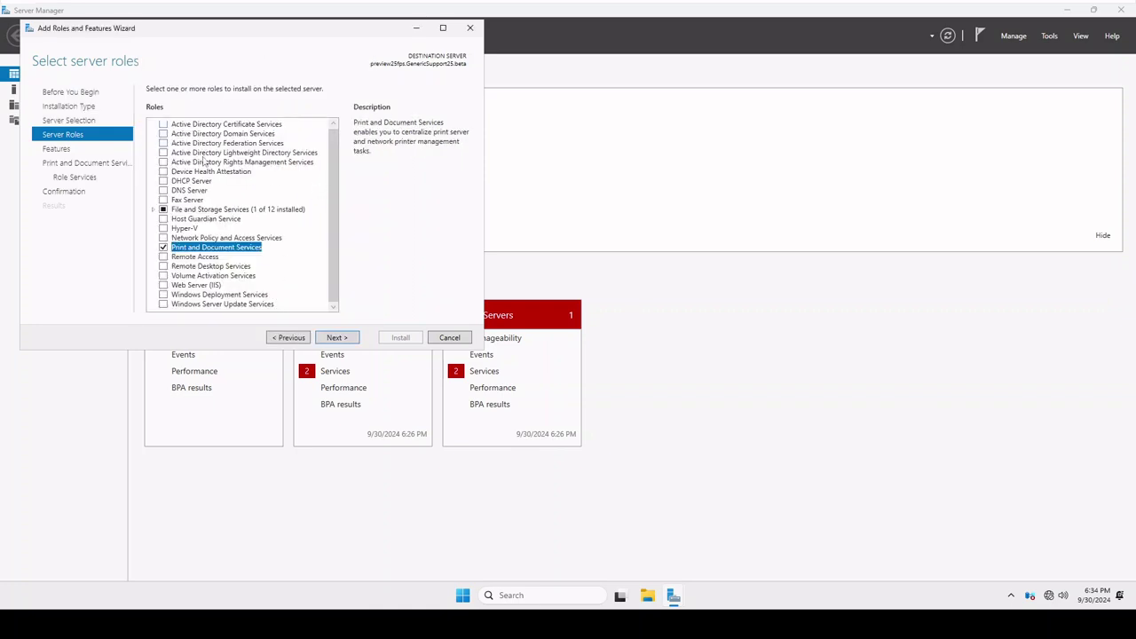
Select File Server under File and iSCSI Services, and try adding DFS Replication with its required features.
{"action": "left_click", "coordinate": [155, 210]}
{"action": "left_click", "coordinate": [166, 200]}
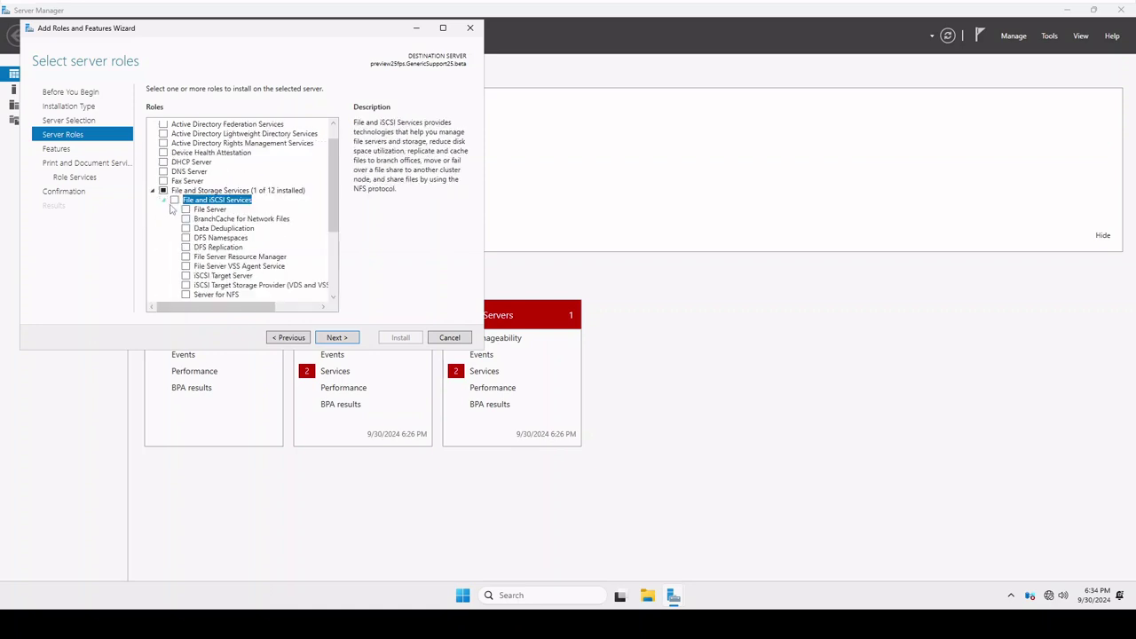
{"action": "scroll", "coordinate": [266, 222], "scroll_direction": "down", "scroll_amount": 1}
{"action": "left_click", "coordinate": [185, 181]}
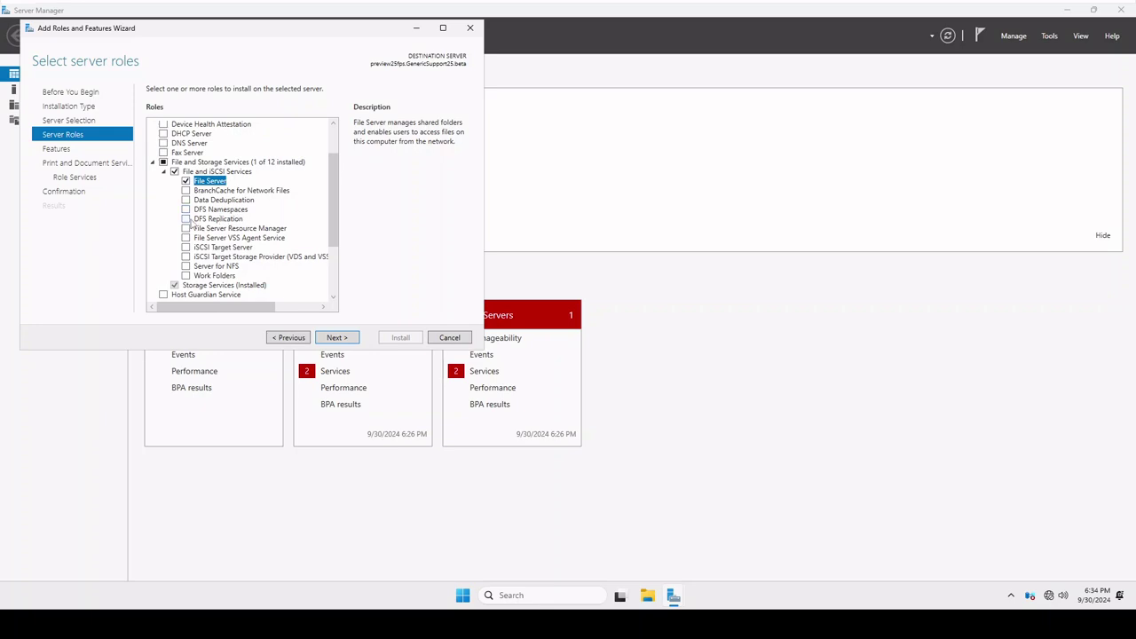
{"action": "left_click", "coordinate": [187, 219]}
{"action": "left_click", "coordinate": [283, 288]}
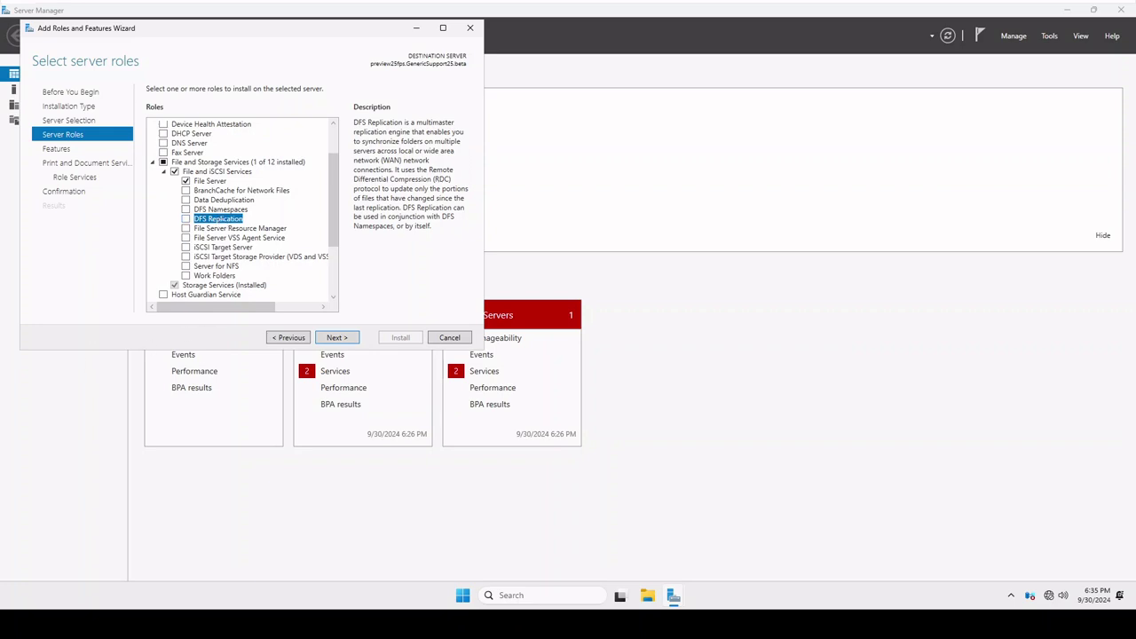
Examine the descriptions of DFS Namespaces, DFS Replication, Data Deduplication, Server for NFS and Work Folders, and look over the full role list.
{"action": "key", "text": "Left"}
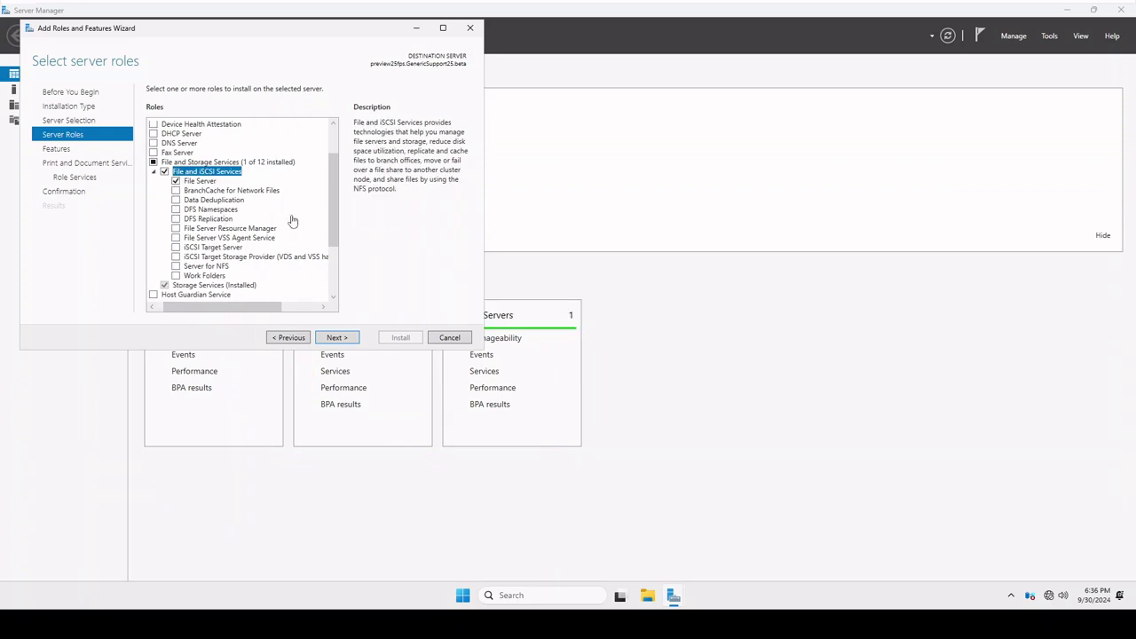
{"action": "left_click", "coordinate": [219, 210]}
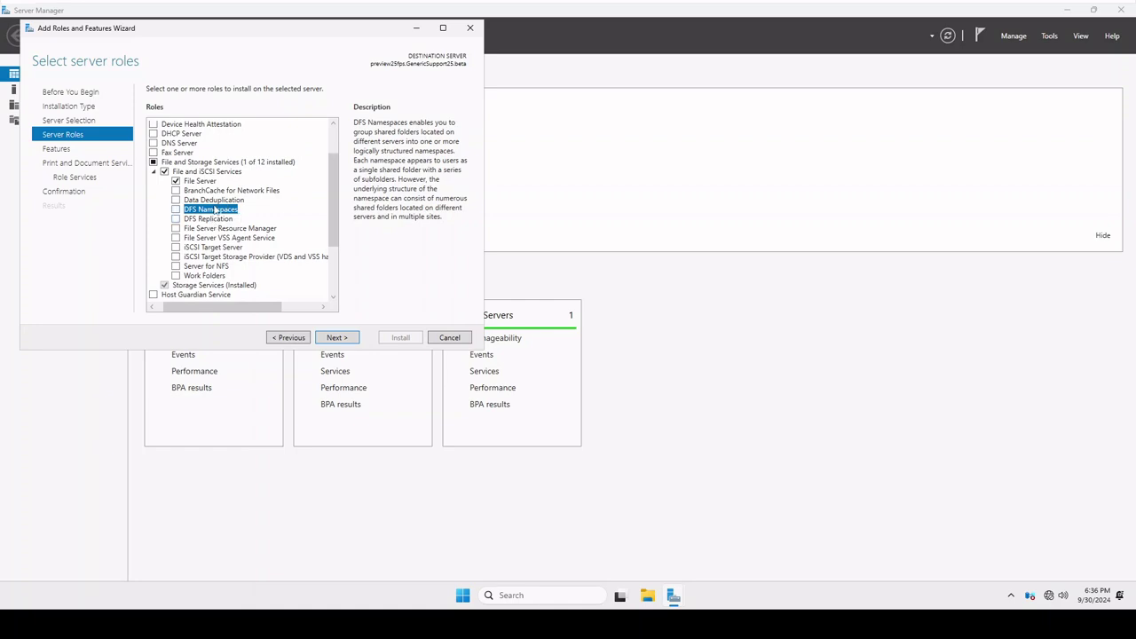
{"action": "left_click", "coordinate": [201, 218]}
{"action": "left_click", "coordinate": [203, 212]}
{"action": "left_click", "coordinate": [207, 203]}
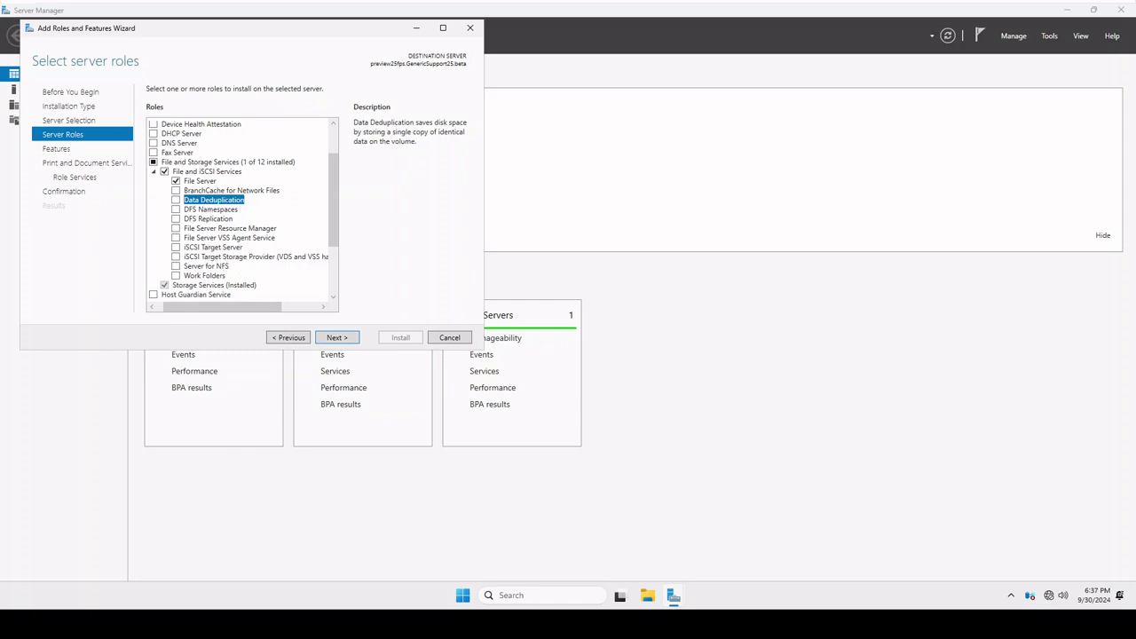
{"action": "left_click", "coordinate": [210, 267]}
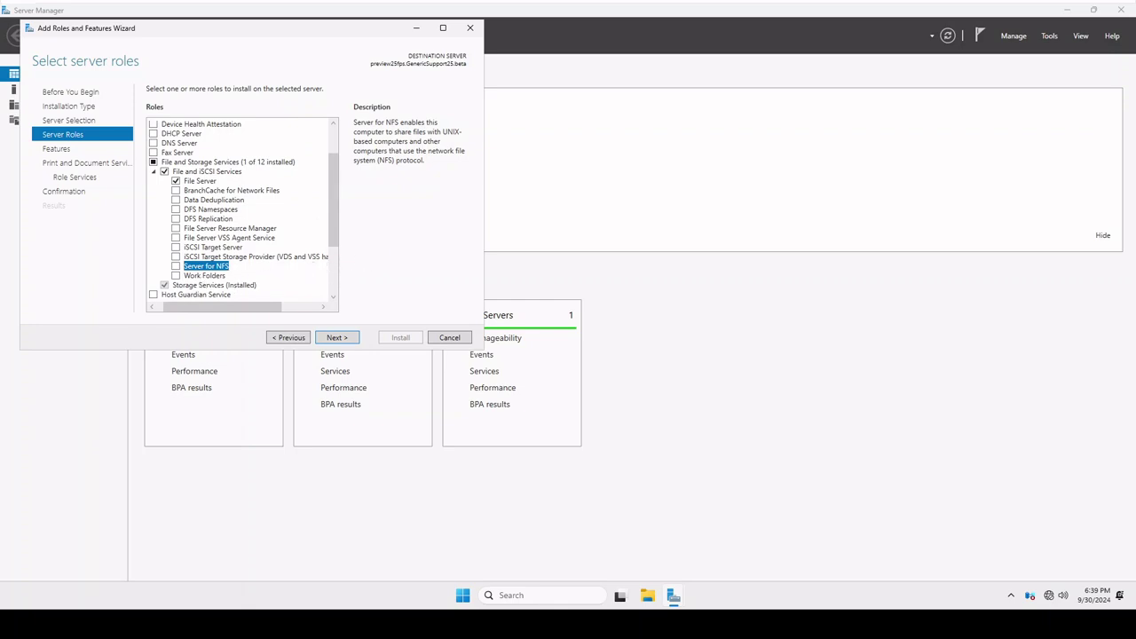
{"action": "left_click", "coordinate": [204, 276]}
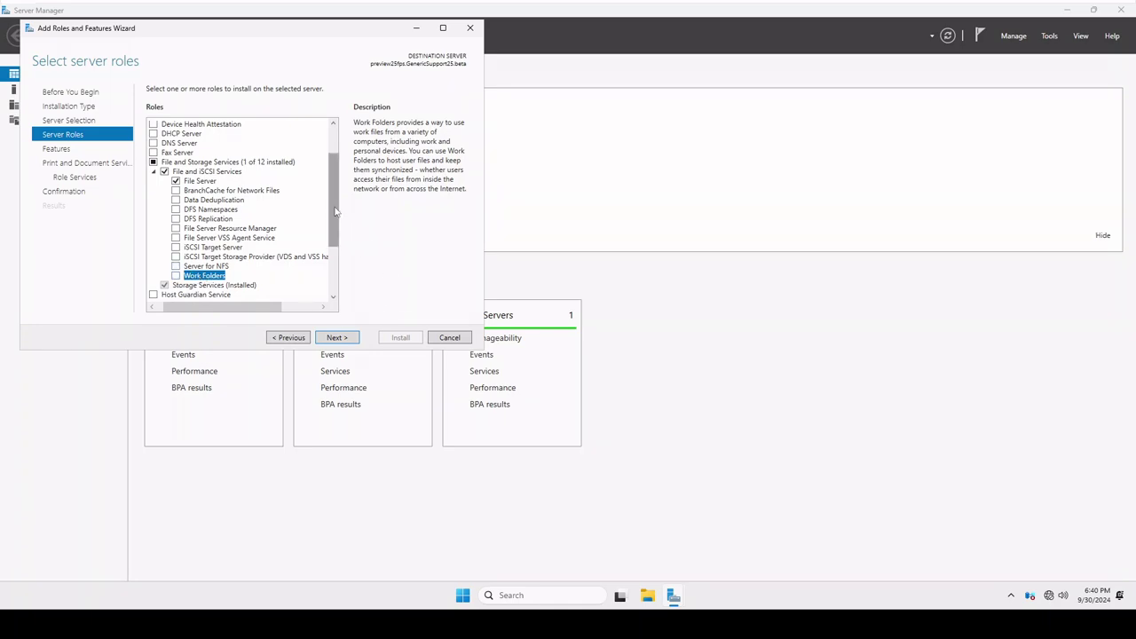
{"action": "left_click_drag", "start_coordinate": [335, 211], "coordinate": [323, 279]}
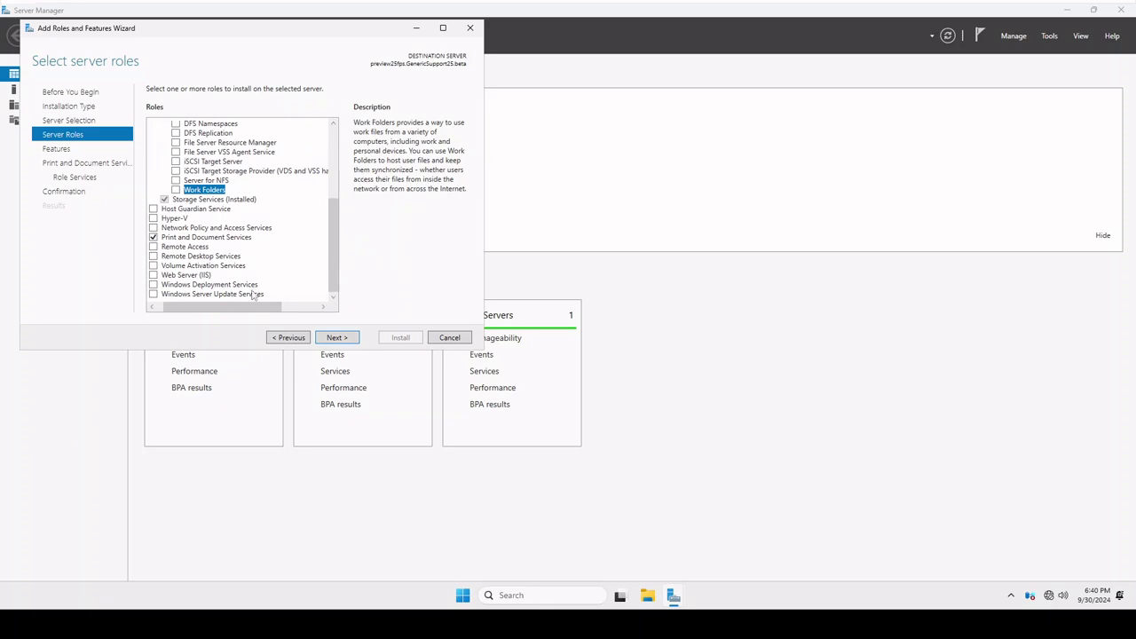
{"action": "scroll", "coordinate": [330, 256], "scroll_direction": "up", "scroll_amount": 1}
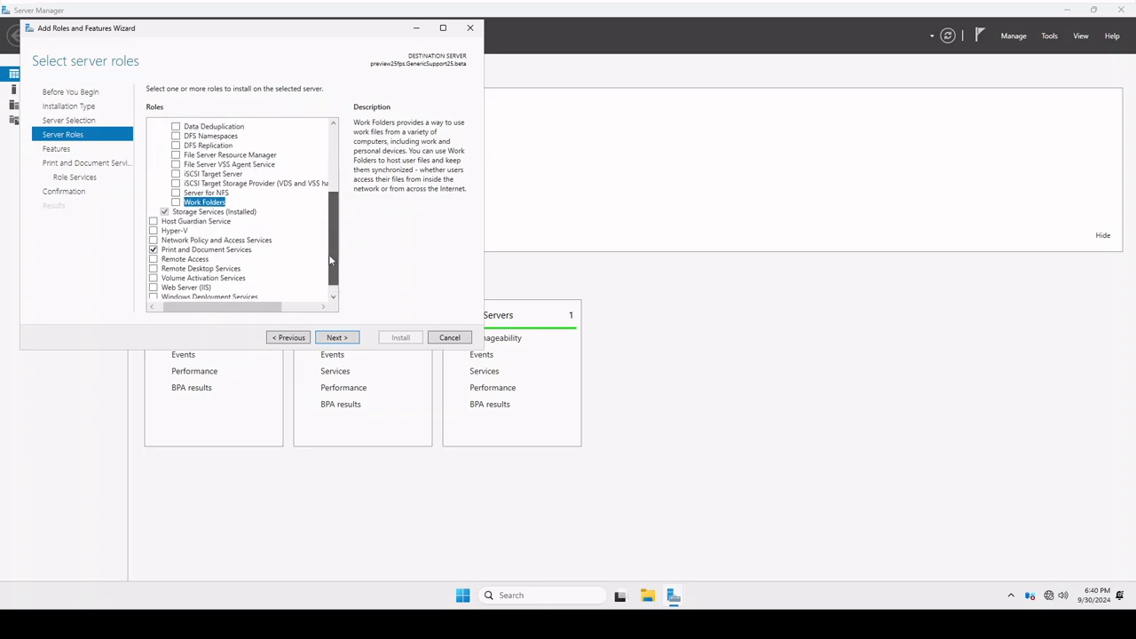
{"action": "left_click_drag", "start_coordinate": [330, 257], "coordinate": [330, 180]}
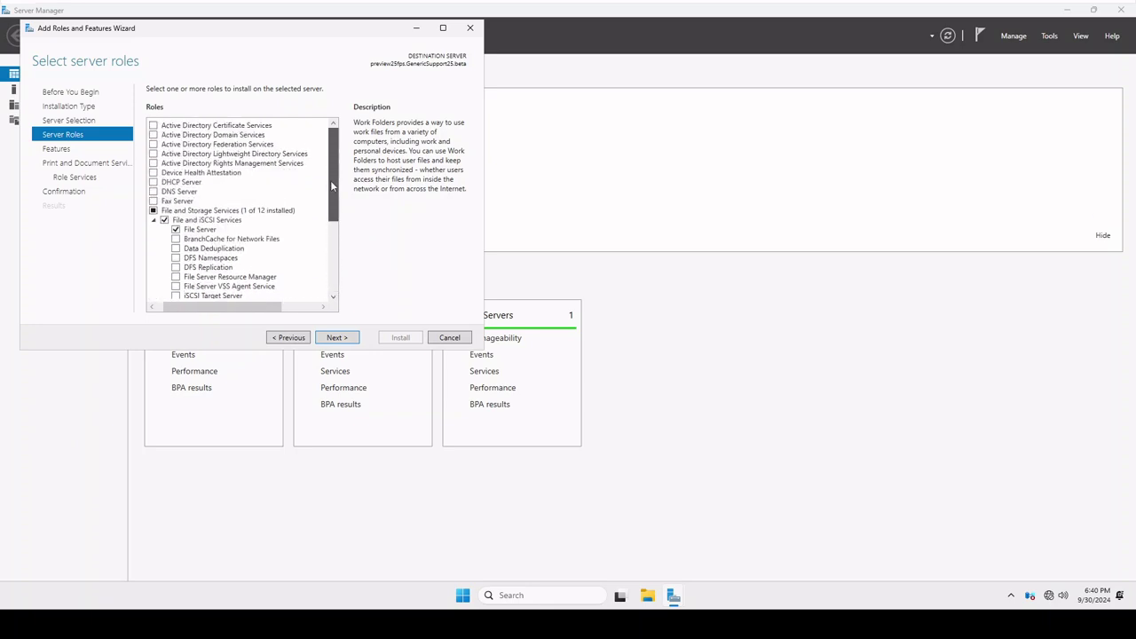
Accept the selected roles without choosing extra features and proceed to the role services for Print and Document Services.
{"action": "left_click", "coordinate": [335, 337]}
{"action": "left_click", "coordinate": [345, 342]}
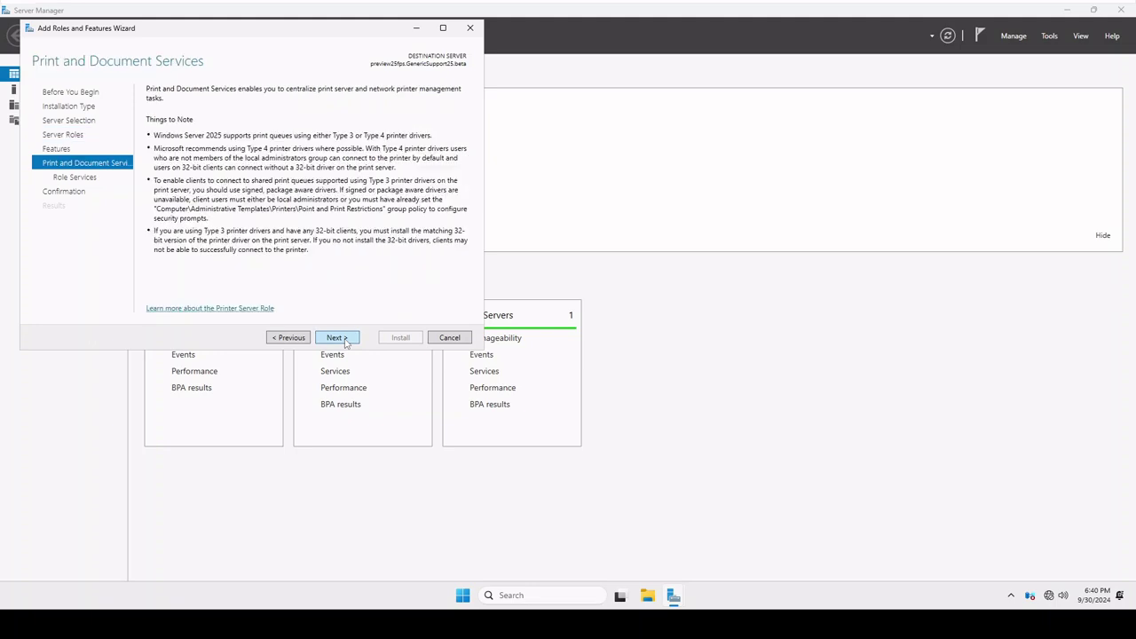
{"action": "left_click", "coordinate": [345, 341]}
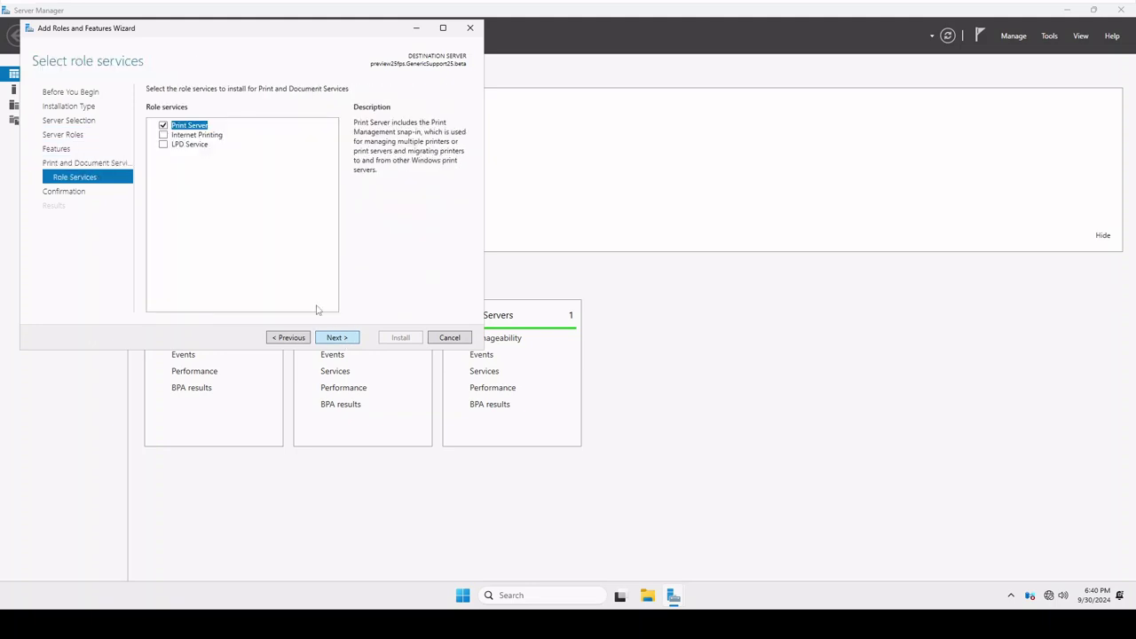
Review Internet Printing and LPD Service, keep only Print Server as the print role service, and install the selected roles.
{"action": "left_click", "coordinate": [204, 136]}
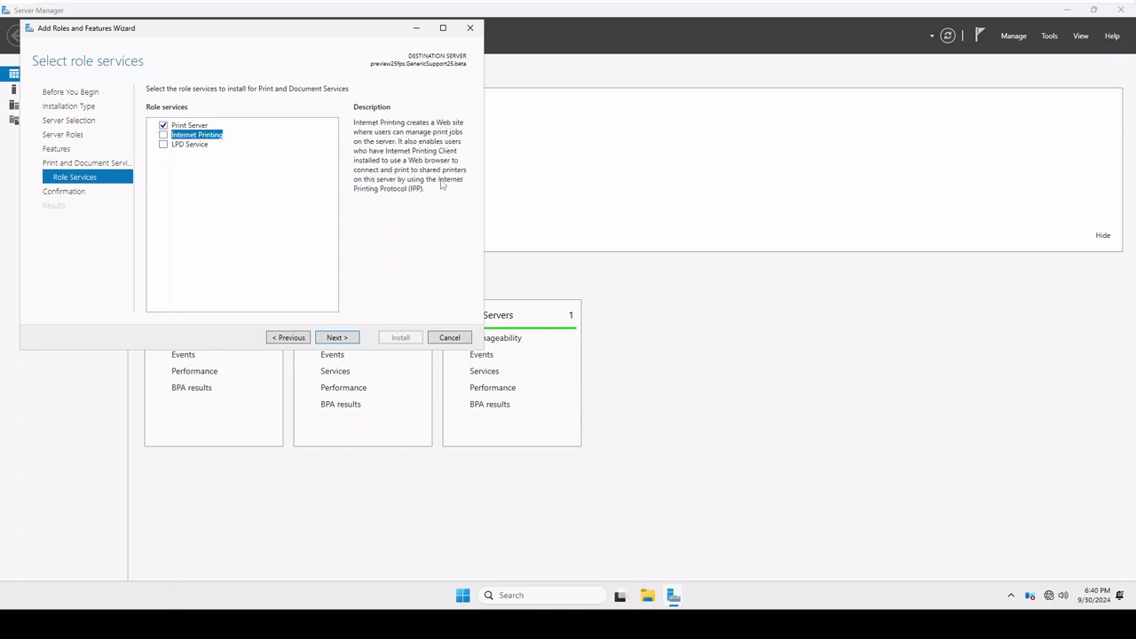
{"action": "left_click", "coordinate": [181, 144]}
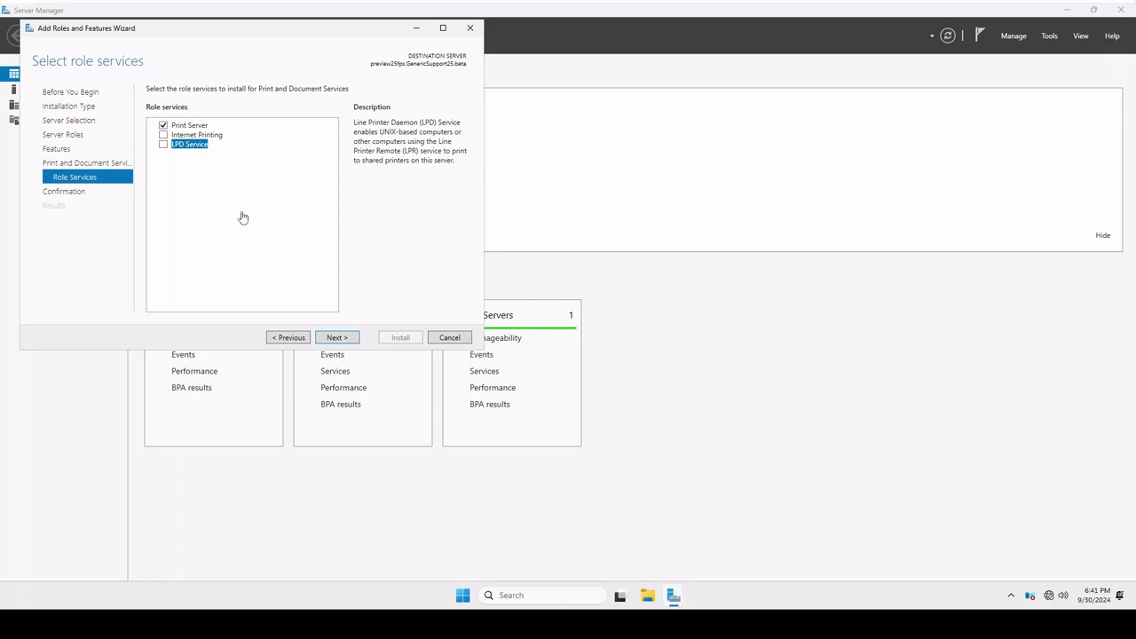
{"action": "left_click", "coordinate": [197, 135]}
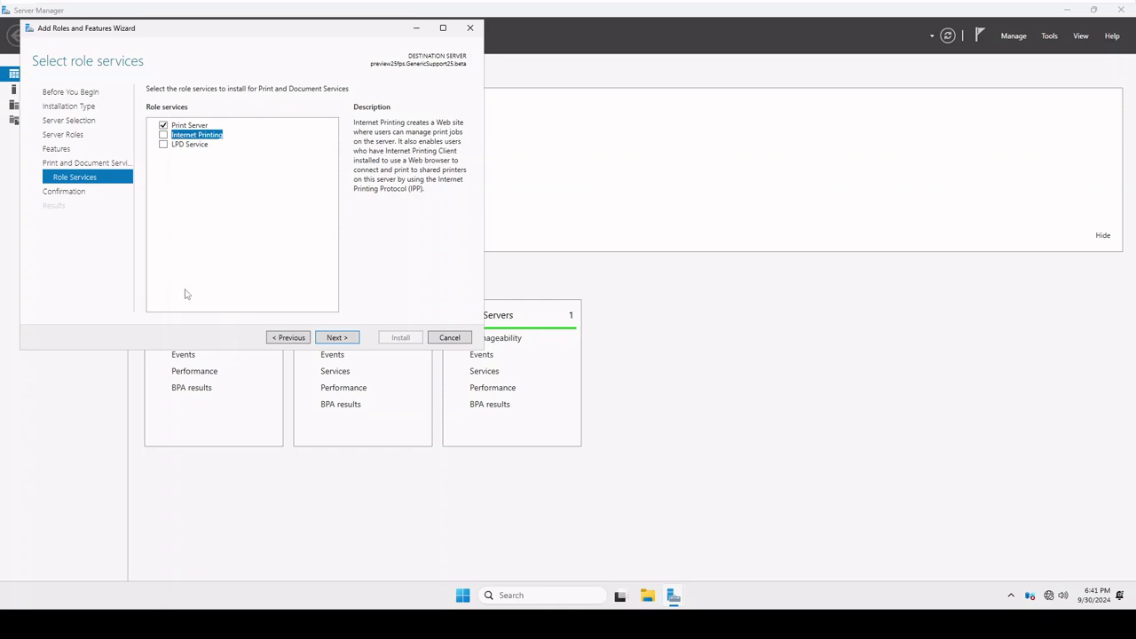
{"action": "left_click", "coordinate": [338, 338]}
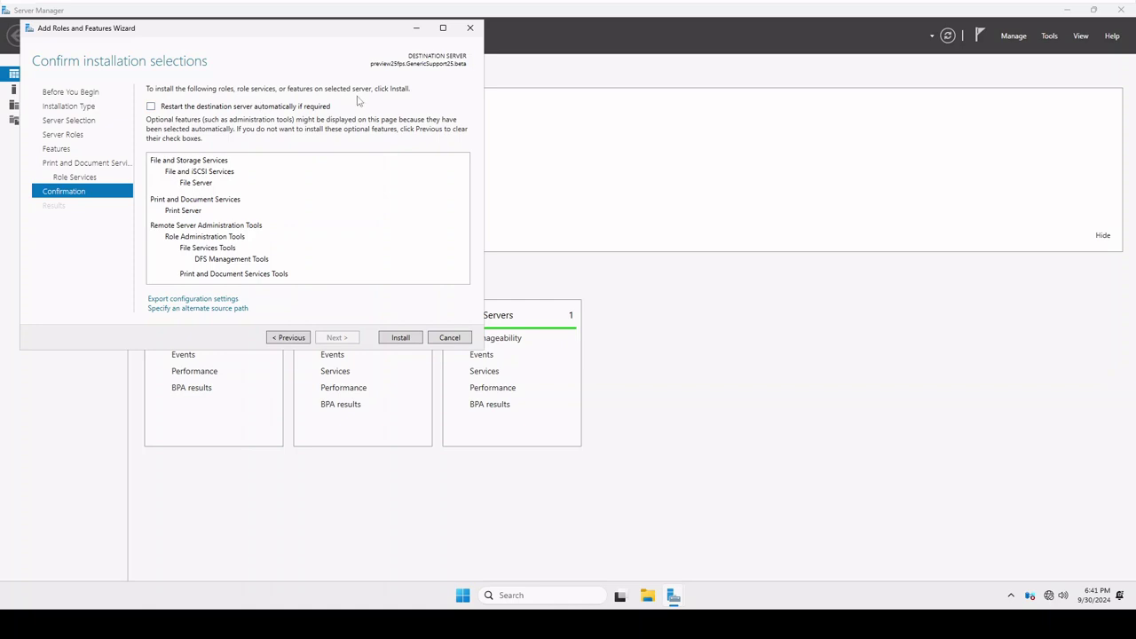
{"action": "left_click", "coordinate": [401, 338]}
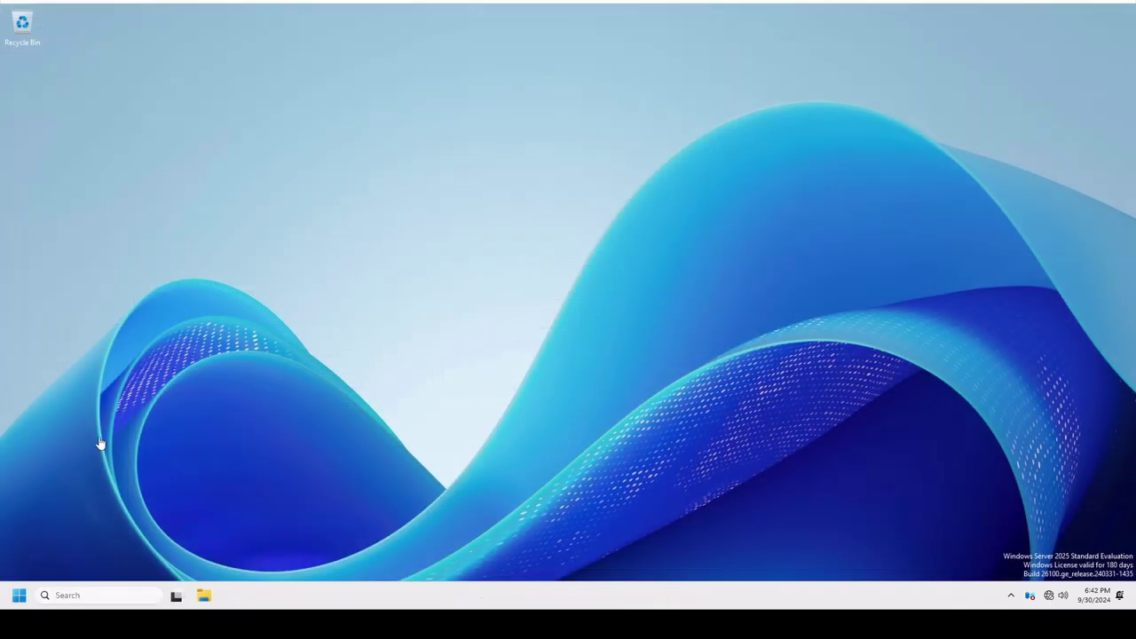
Open the Windows Tools folder from the list of all installed apps.
{"action": "left_click", "coordinate": [18, 595]}
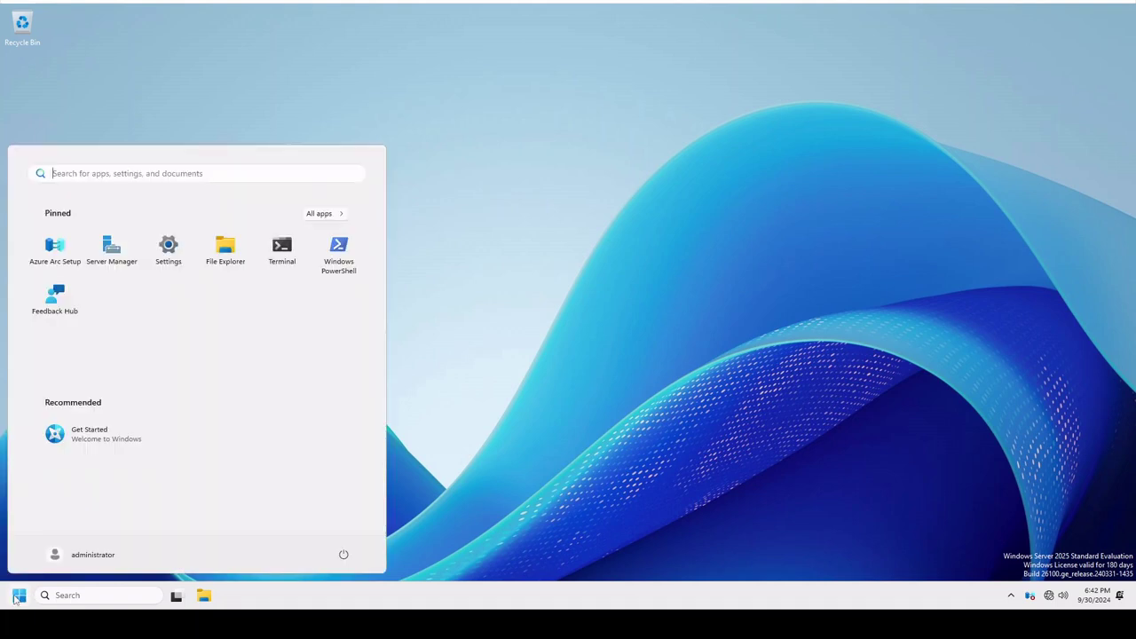
{"action": "left_click", "coordinate": [324, 217]}
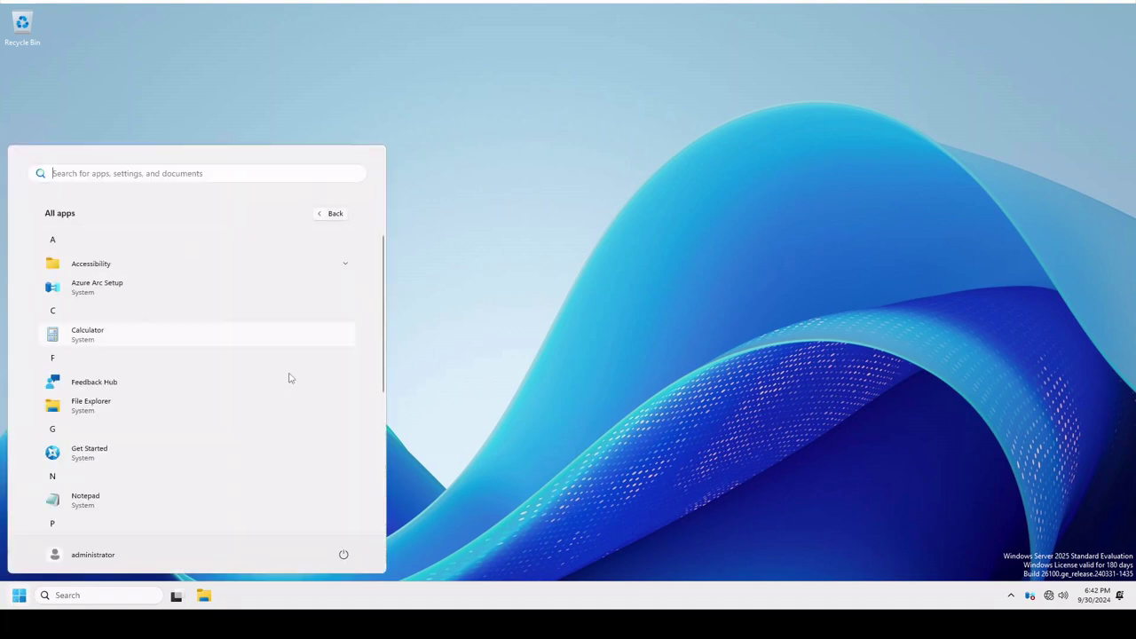
{"action": "scroll", "coordinate": [274, 412], "scroll_direction": "down", "scroll_amount": 5}
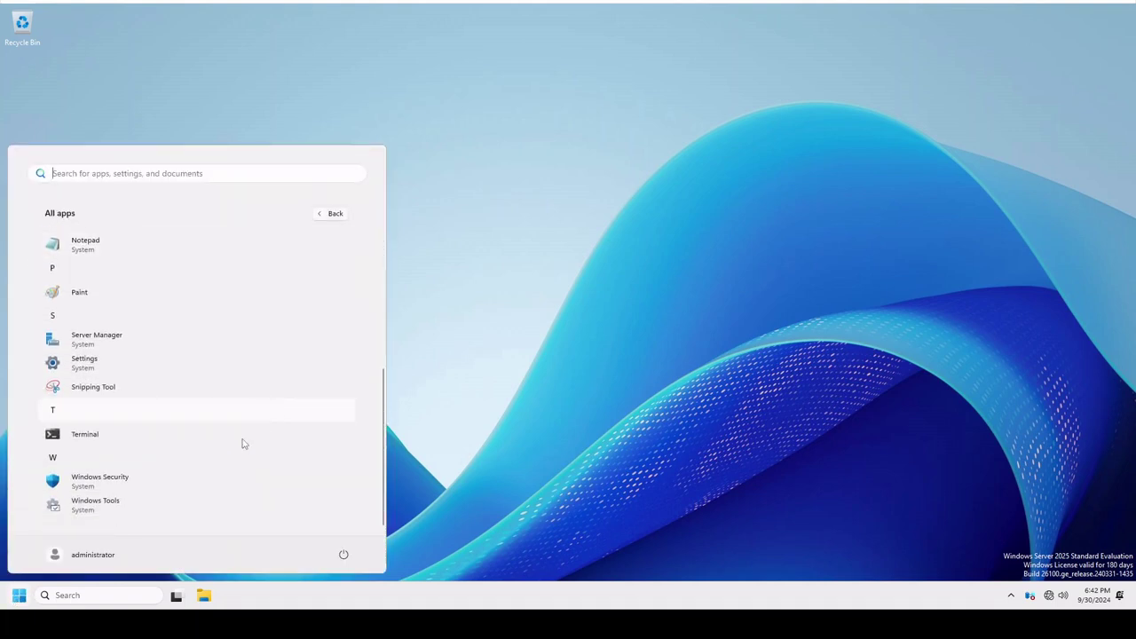
{"action": "left_click", "coordinate": [131, 514]}
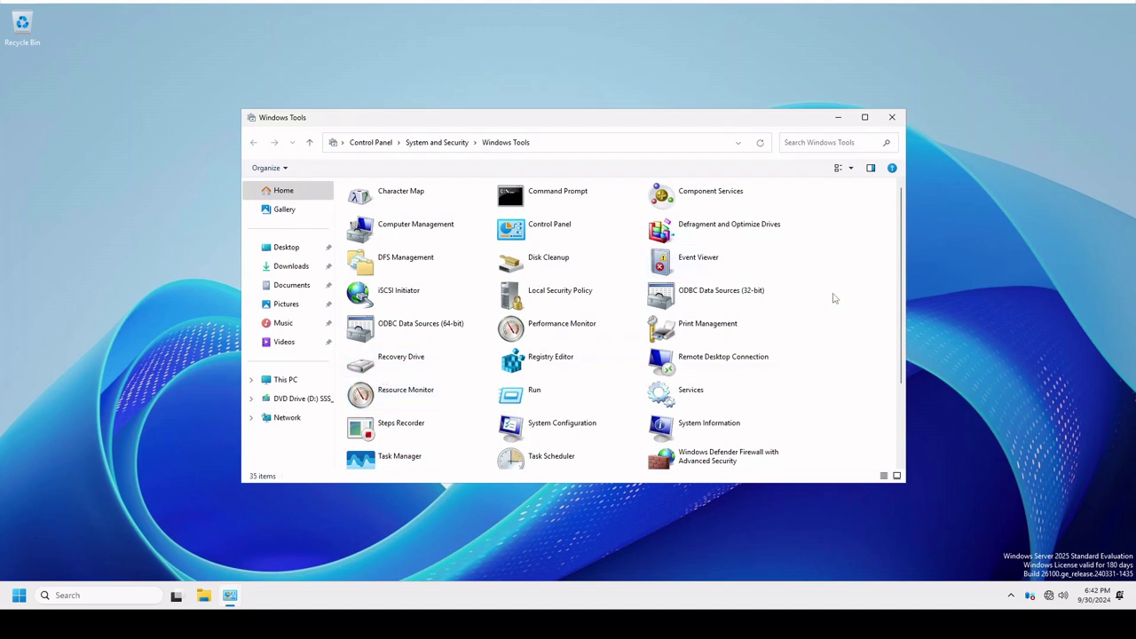
Pin Print Management from the Windows Tools folder to Start.
{"action": "scroll", "coordinate": [834, 298], "scroll_direction": "down", "scroll_amount": 2}
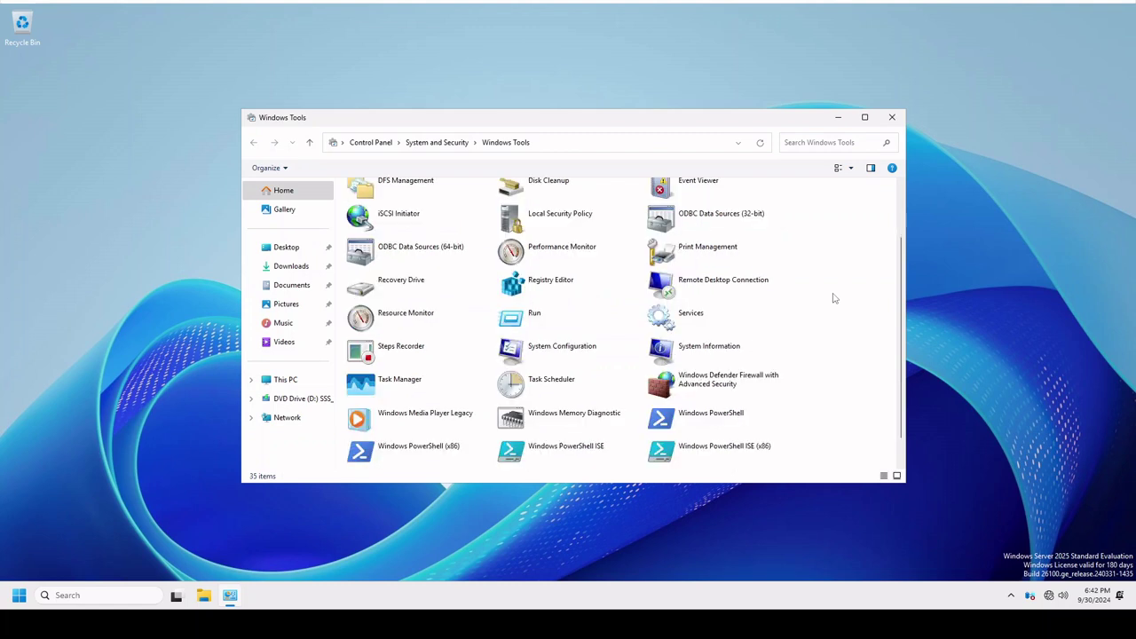
{"action": "right_click", "coordinate": [721, 254]}
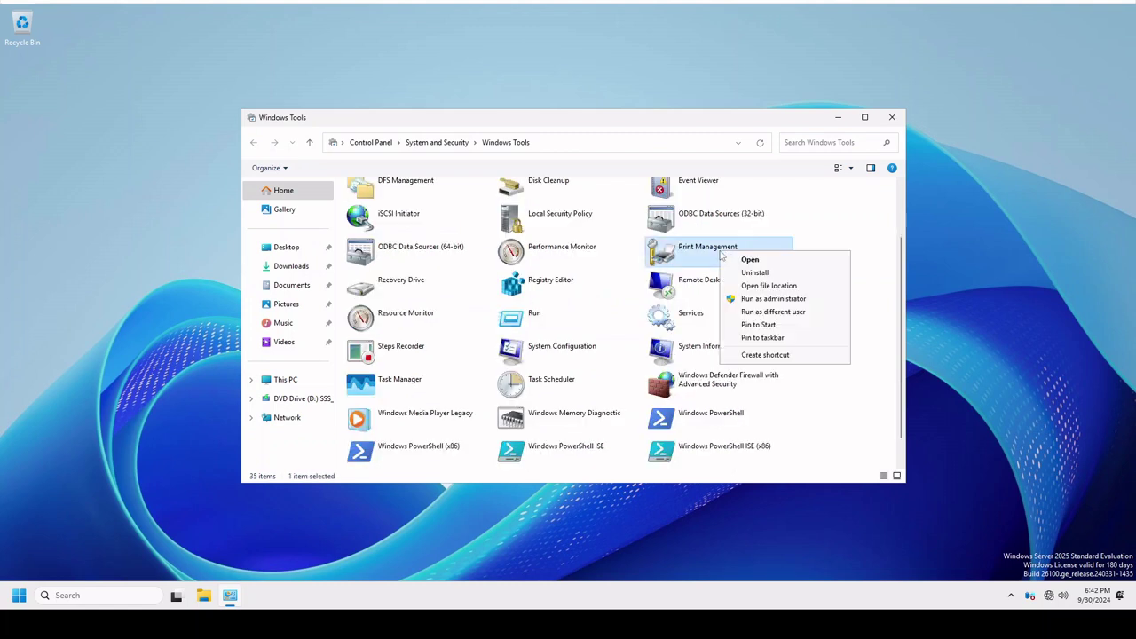
{"action": "left_click", "coordinate": [774, 327]}
{"action": "scroll", "coordinate": [823, 382], "scroll_direction": "down", "scroll_amount": 1}
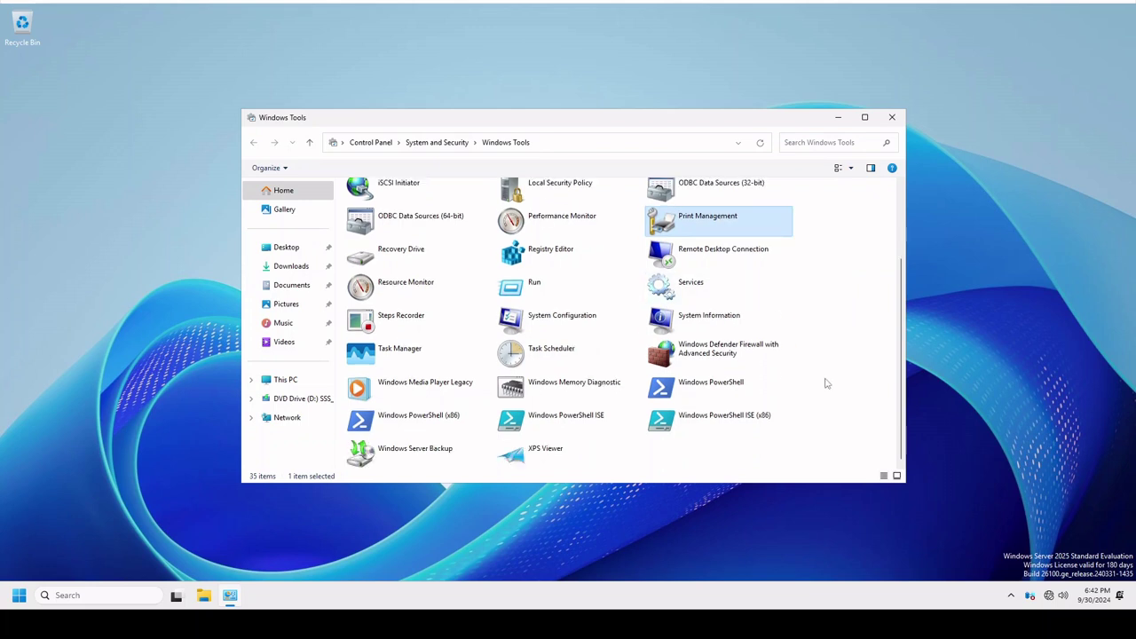
Pin DFS Management to Start by way of a temporary taskbar pin, and remove that taskbar pin.
{"action": "scroll", "coordinate": [825, 384], "scroll_direction": "up", "scroll_amount": 2}
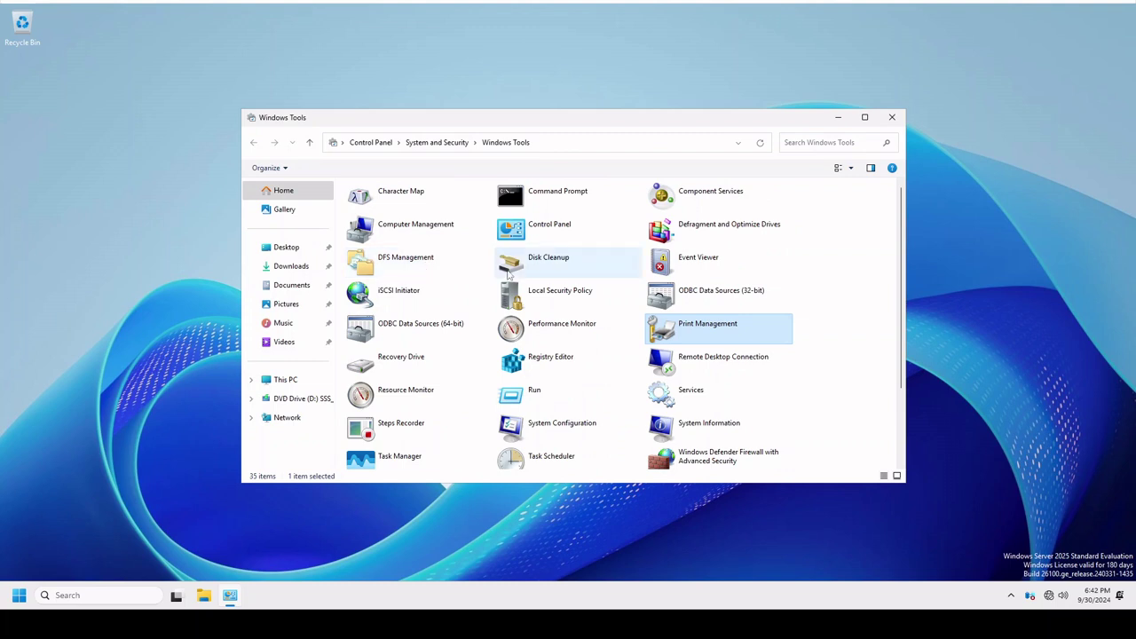
{"action": "right_click", "coordinate": [401, 268]}
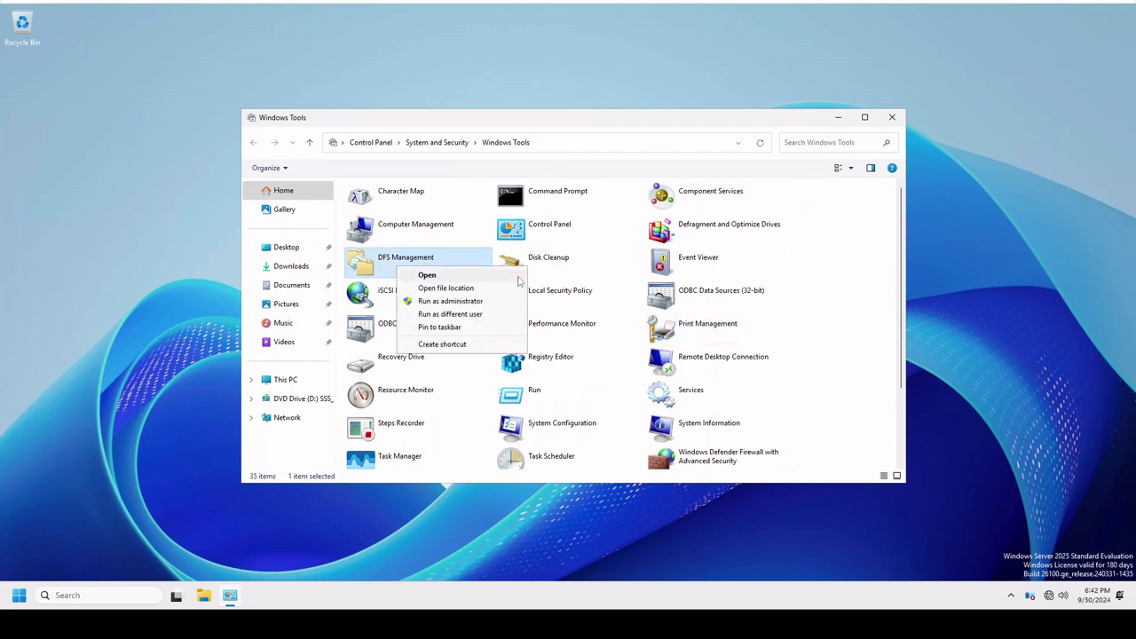
{"action": "left_click", "coordinate": [484, 329]}
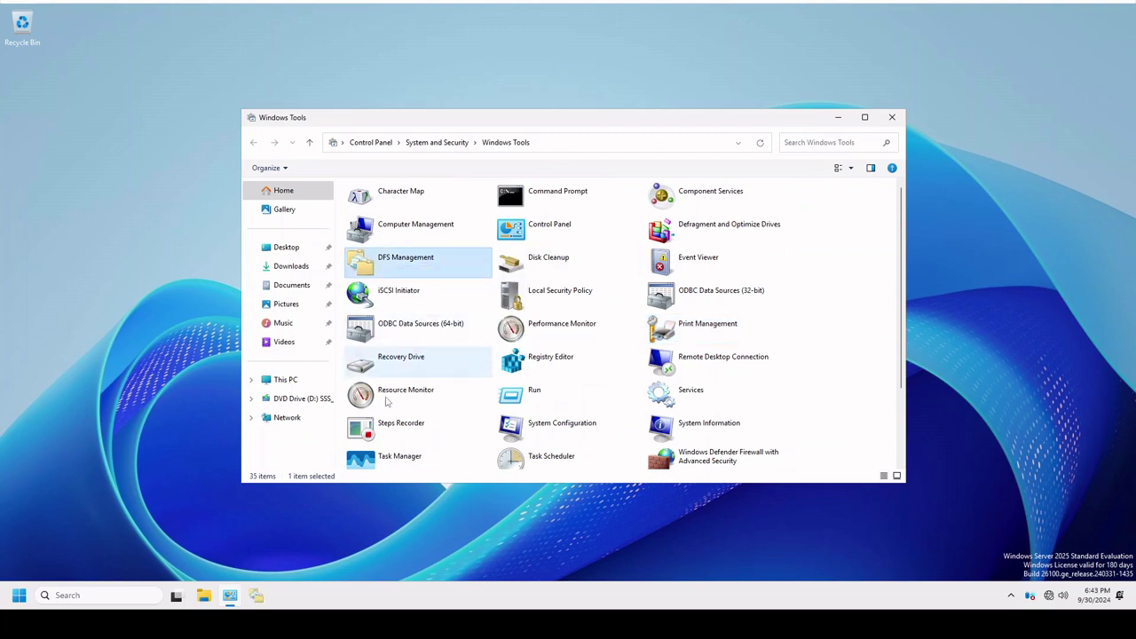
{"action": "right_click", "coordinate": [258, 597]}
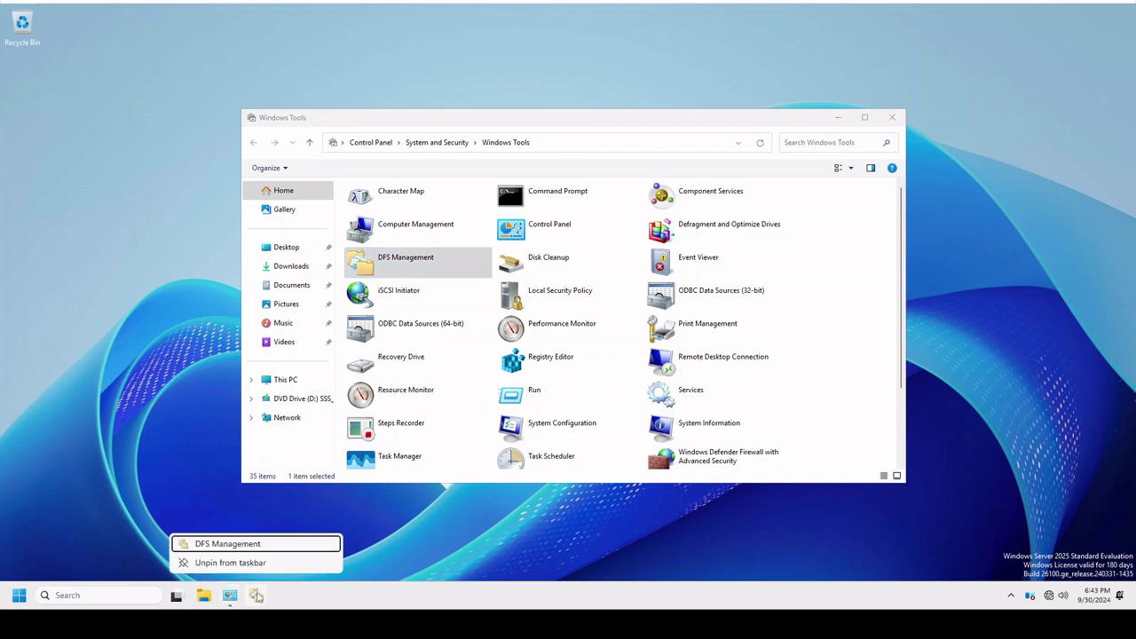
{"action": "right_click", "coordinate": [250, 548]}
{"action": "left_click", "coordinate": [322, 495]}
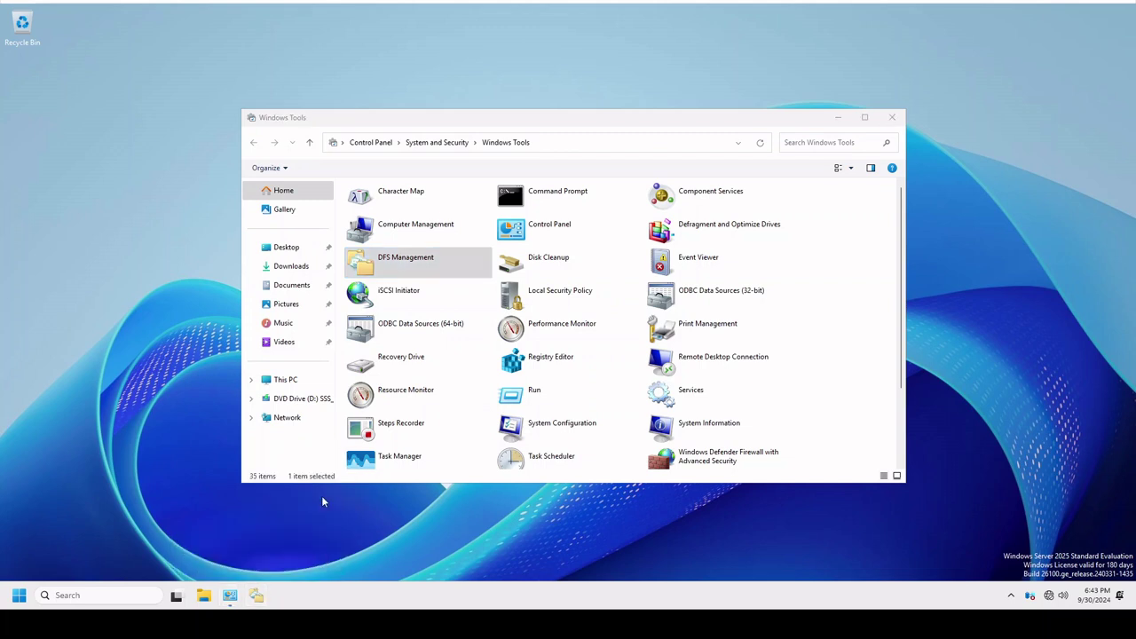
{"action": "right_click", "coordinate": [262, 597]}
{"action": "left_click", "coordinate": [255, 568]}
Open Print Management from the pinned apps in Start and maximize its window.
{"action": "left_click", "coordinate": [18, 596]}
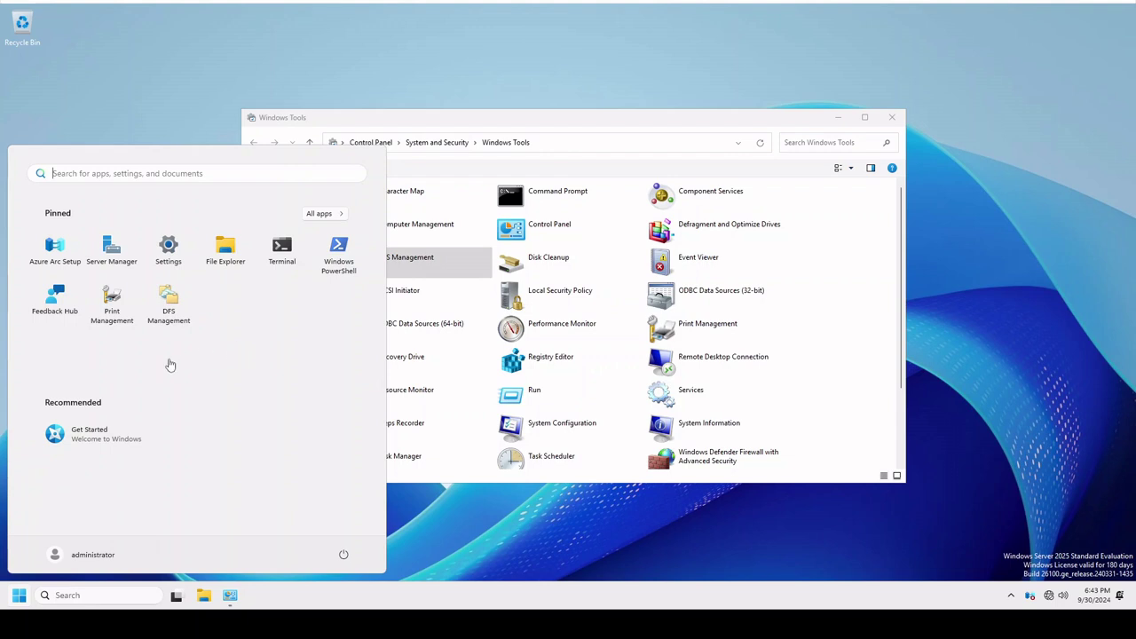
{"action": "left_click", "coordinate": [112, 317]}
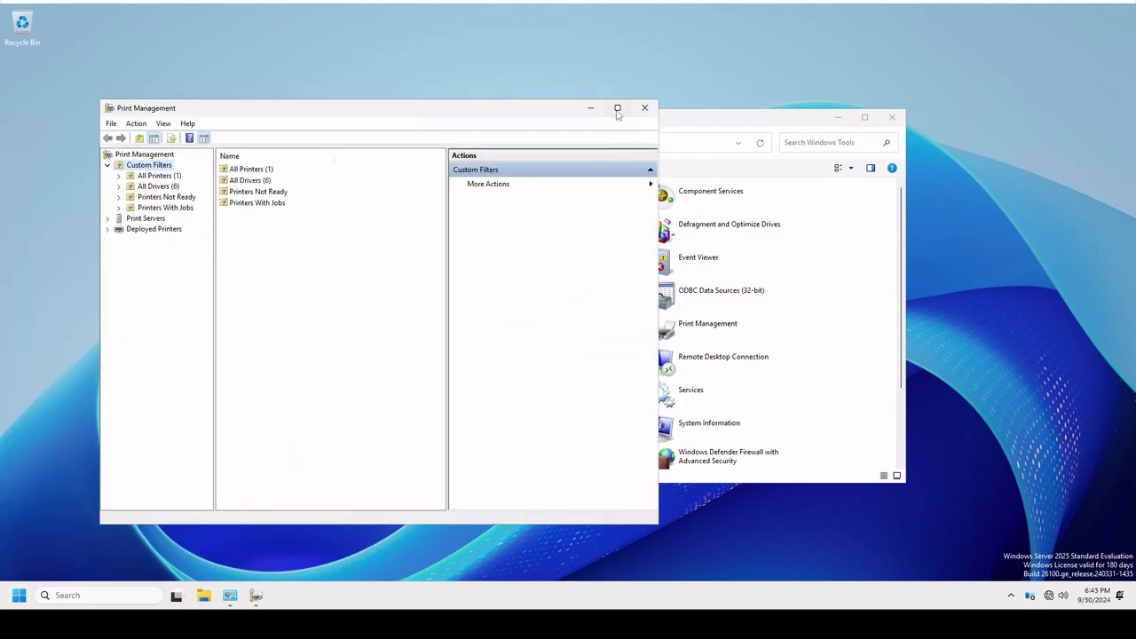
{"action": "left_click", "coordinate": [616, 108]}
Look through the custom filters All Printers, All Drivers, Printers Not Ready and Printers With Jobs.
{"action": "left_click", "coordinate": [39, 76]}
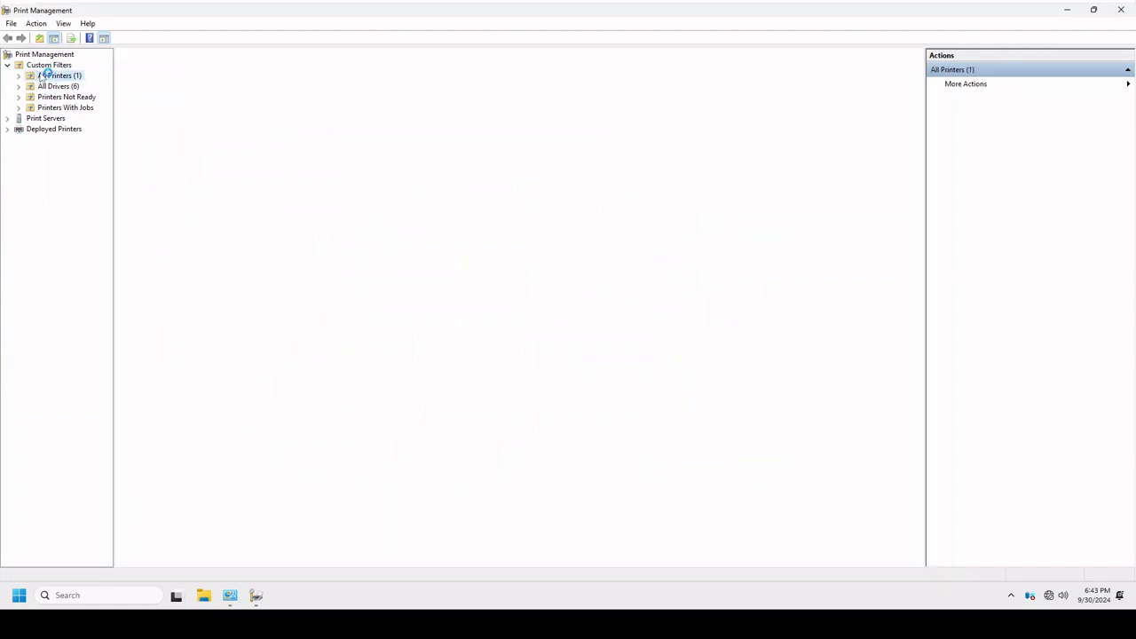
{"action": "left_click", "coordinate": [46, 87]}
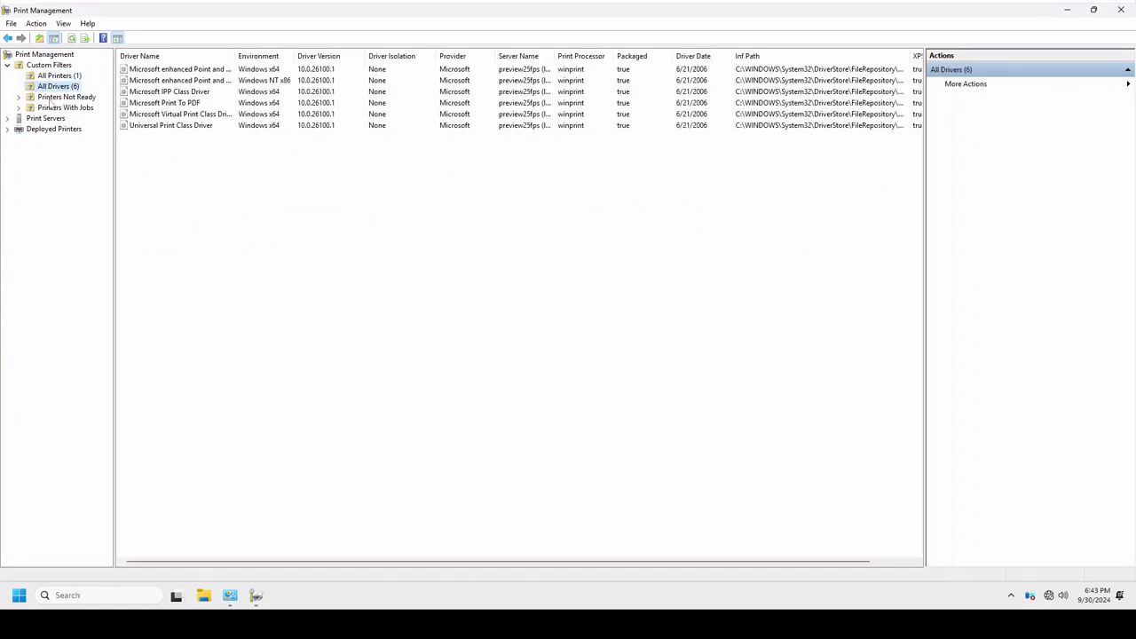
{"action": "left_click", "coordinate": [51, 97]}
{"action": "left_click", "coordinate": [54, 108]}
Expand the local print server and examine its ports and printers, widening the Port Name column to show full names.
{"action": "double_click", "coordinate": [46, 119]}
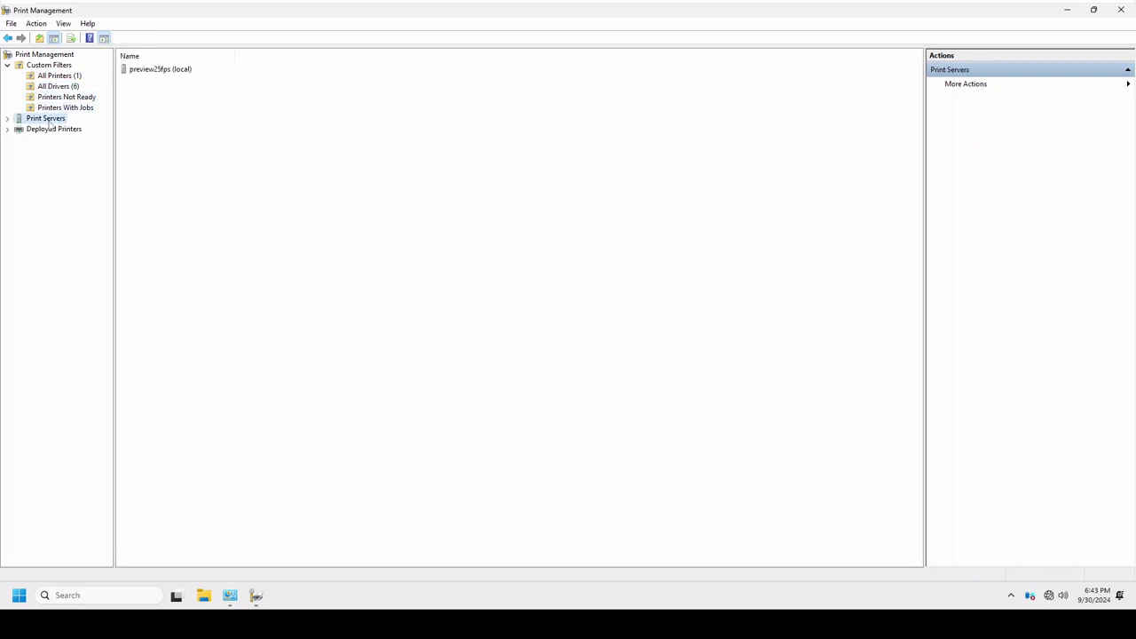
{"action": "double_click", "coordinate": [54, 129]}
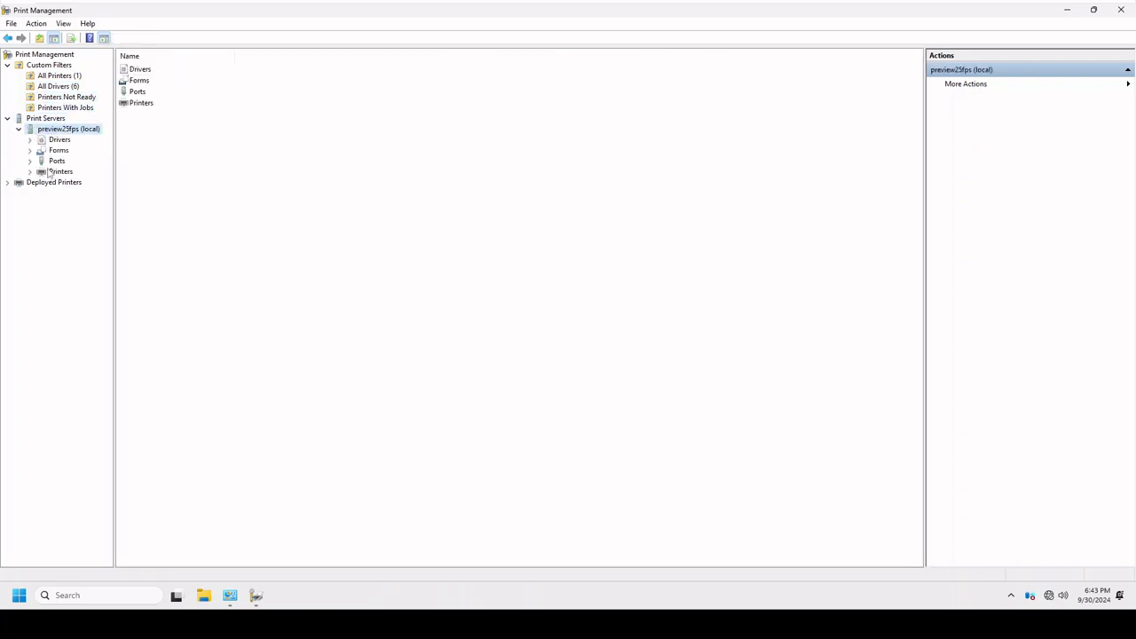
{"action": "left_click", "coordinate": [56, 172]}
{"action": "left_click", "coordinate": [55, 161]}
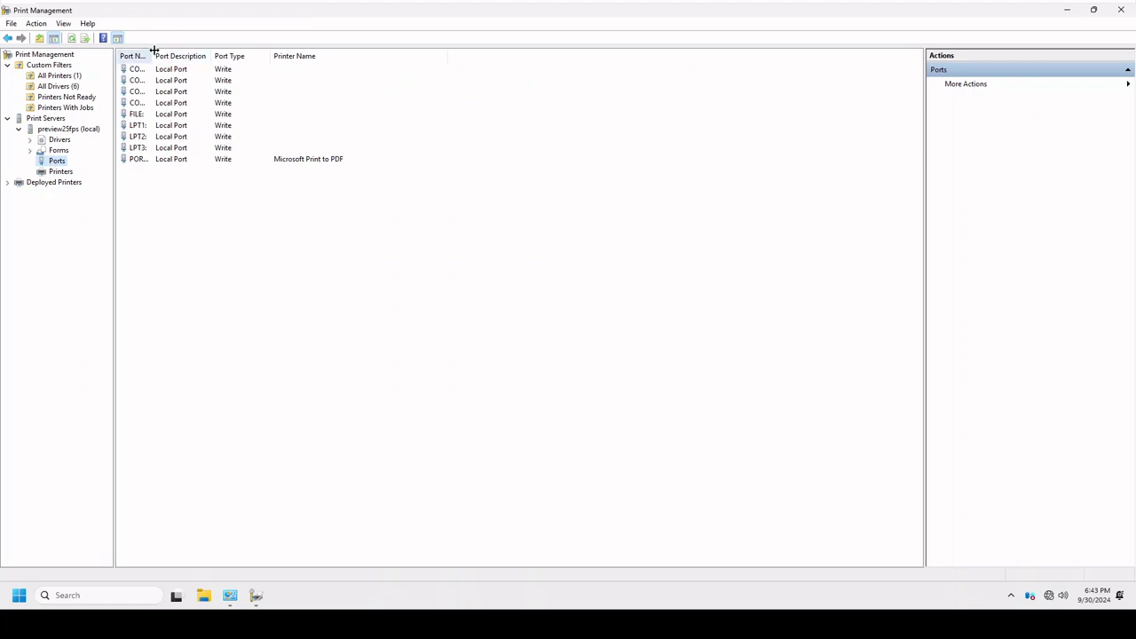
{"action": "left_click_drag", "start_coordinate": [153, 50], "coordinate": [215, 55]}
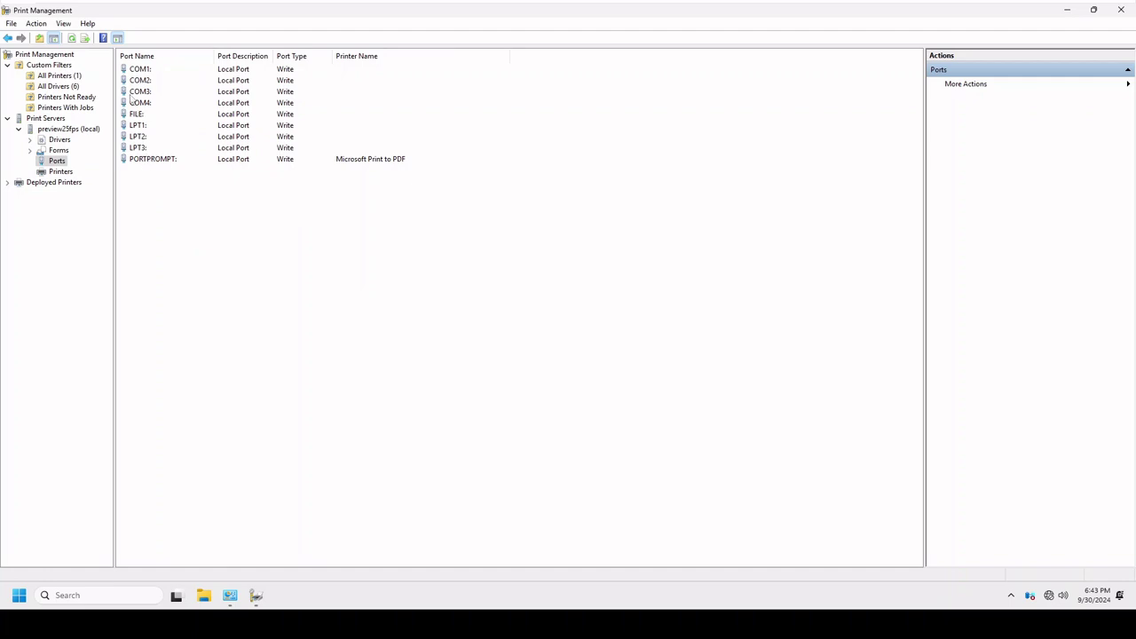
{"action": "left_click", "coordinate": [49, 174]}
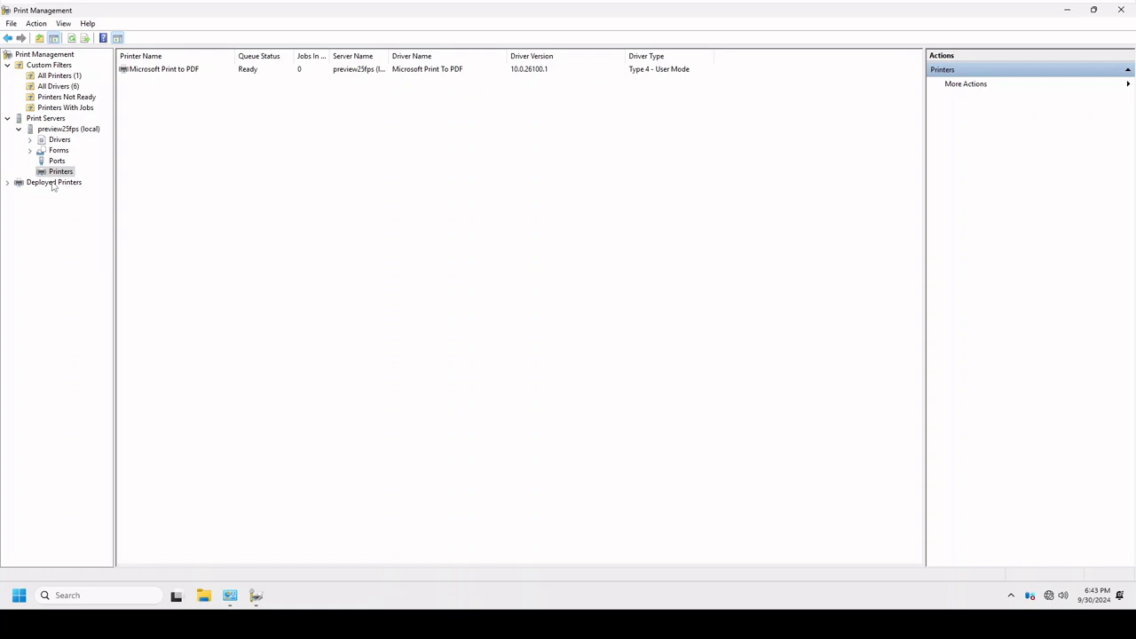
View the deployed printers and check which server and migration commands Print Management offers, without running any.
{"action": "left_click", "coordinate": [53, 184]}
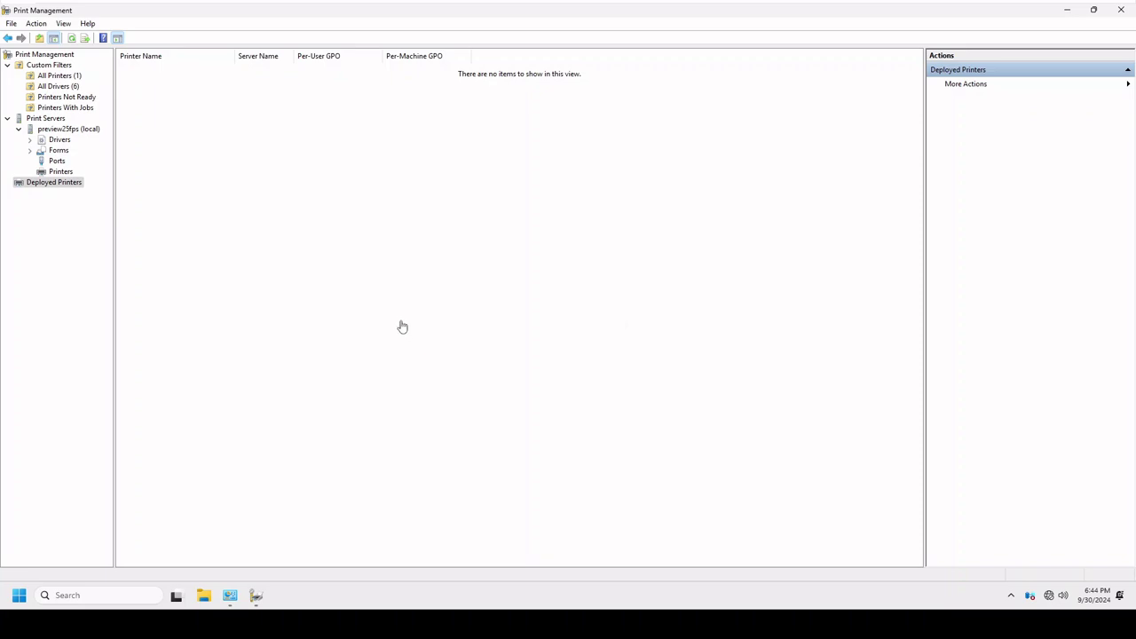
{"action": "right_click", "coordinate": [48, 57]}
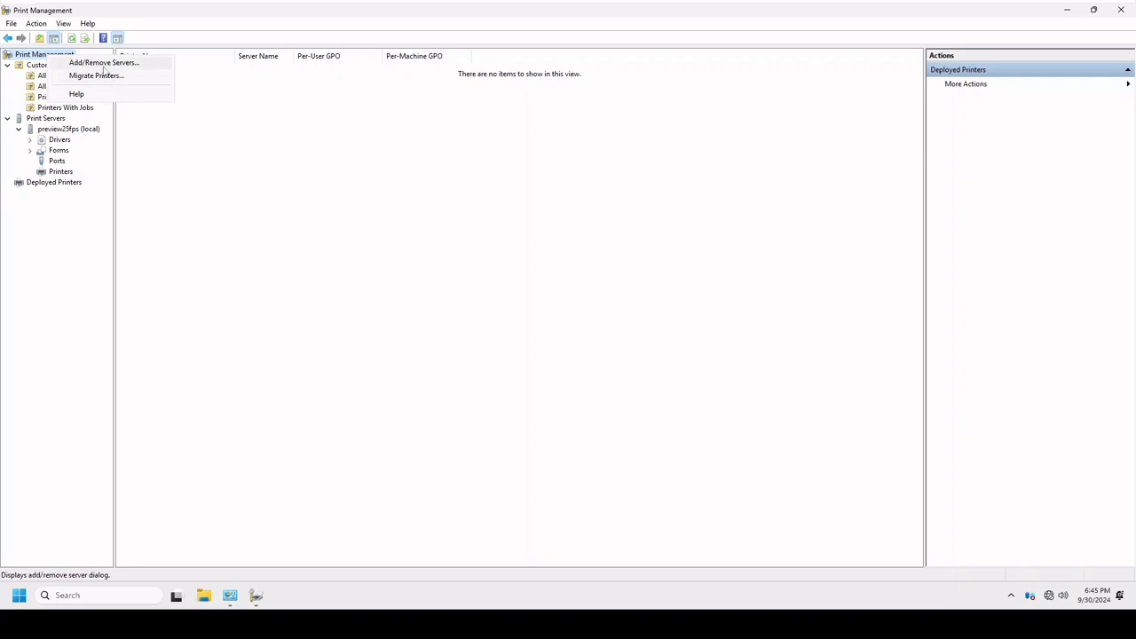
{"action": "left_click", "coordinate": [268, 322]}
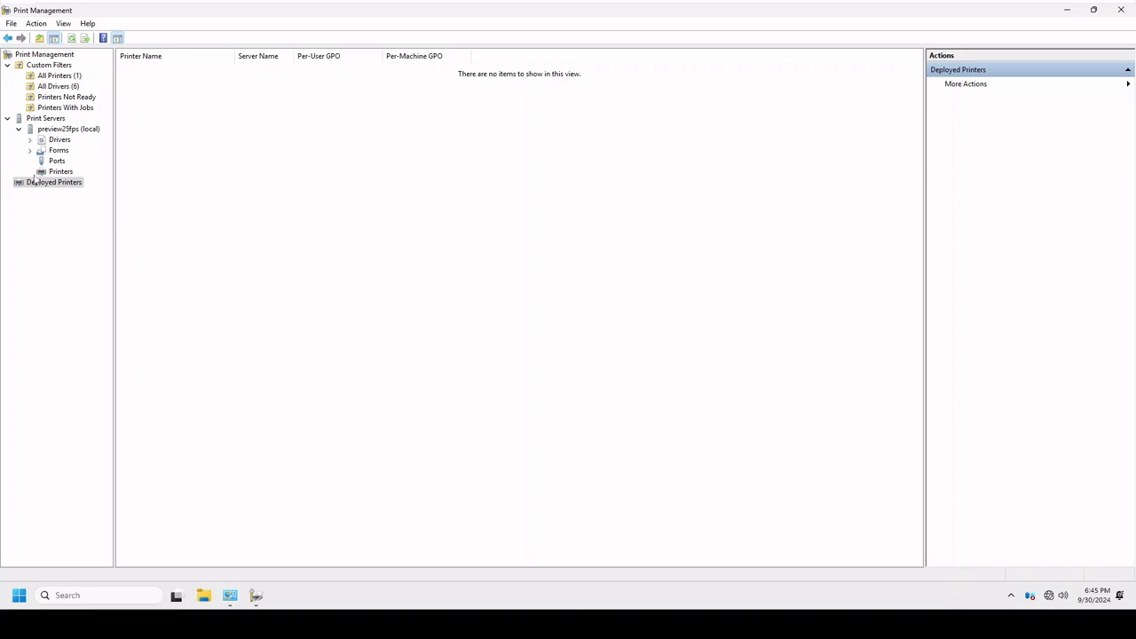
Review the local print server's drivers, forms and printers, and return to the deployed printers list.
{"action": "left_click", "coordinate": [53, 140]}
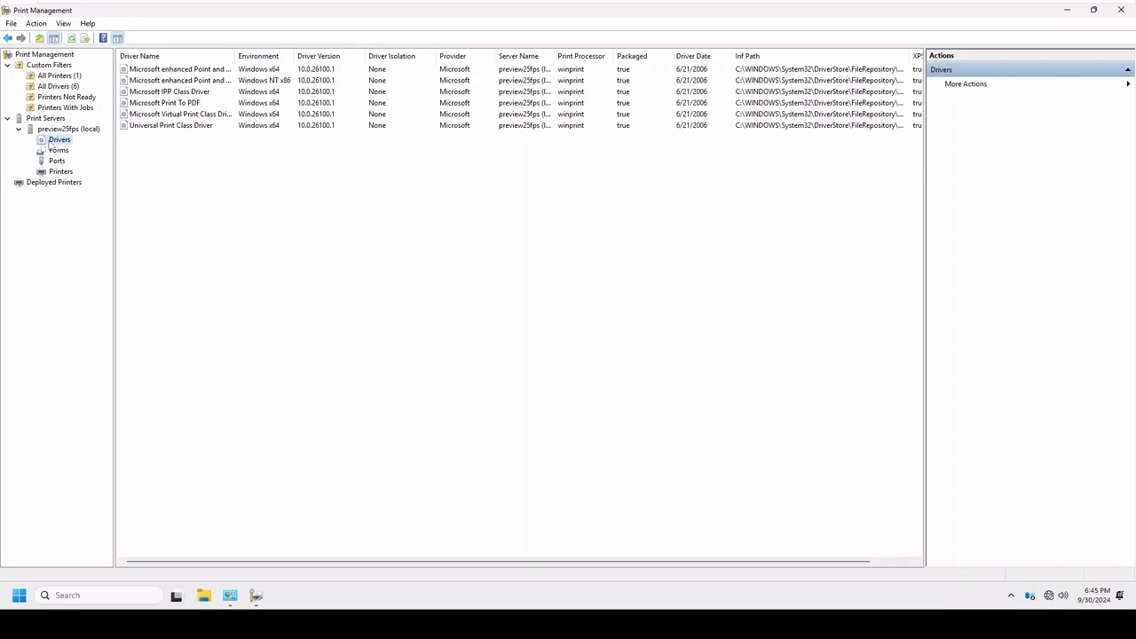
{"action": "left_click", "coordinate": [57, 151]}
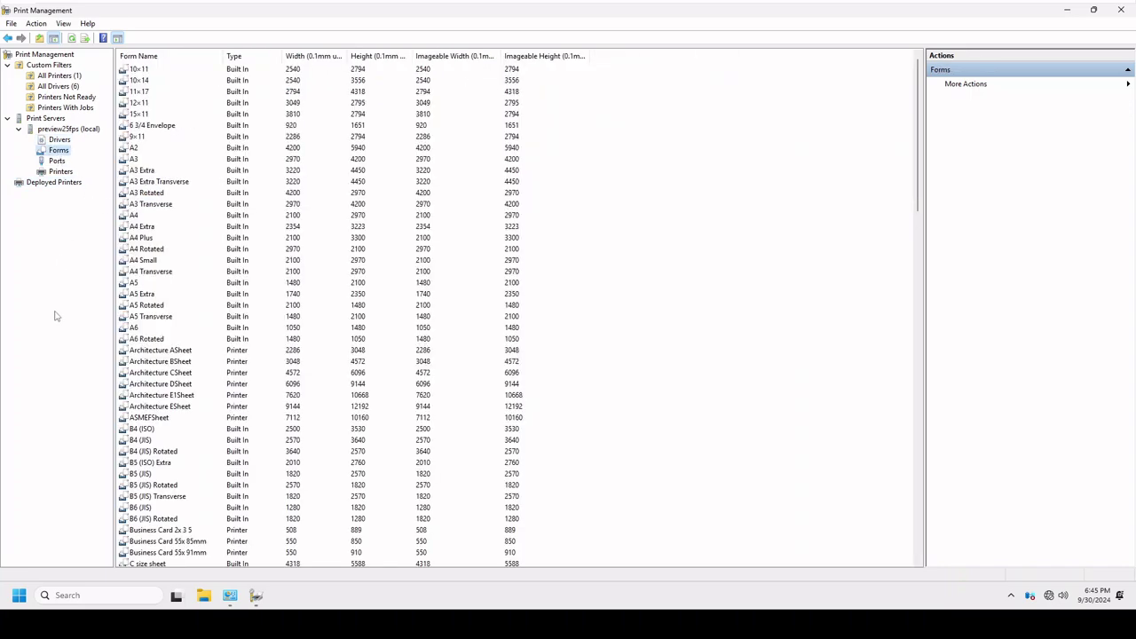
{"action": "left_click", "coordinate": [56, 173]}
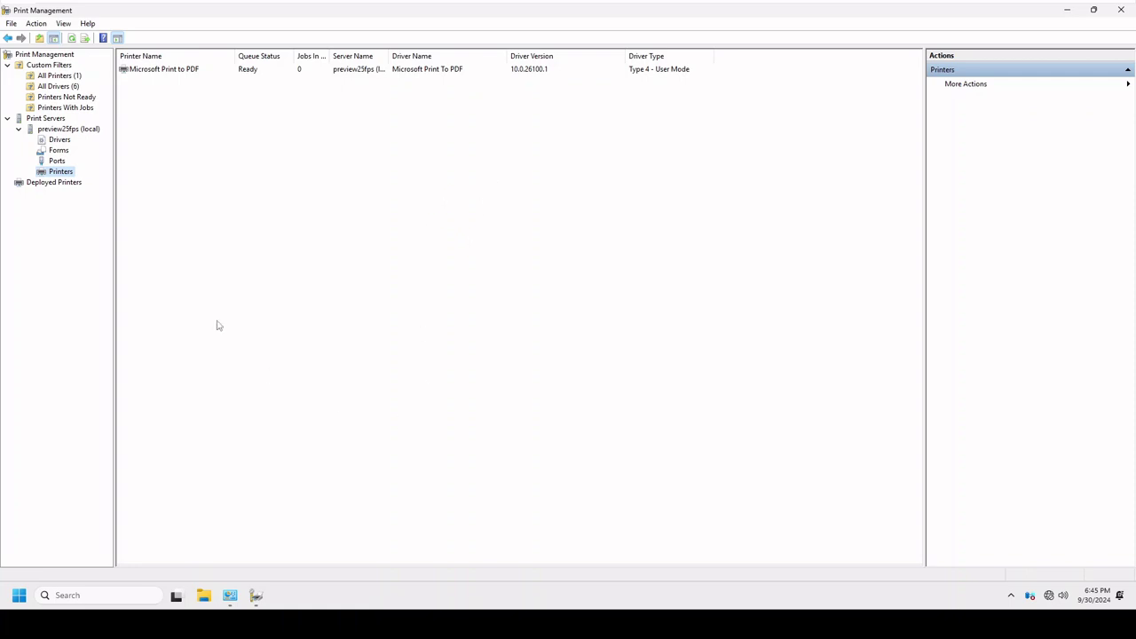
{"action": "left_click", "coordinate": [55, 183]}
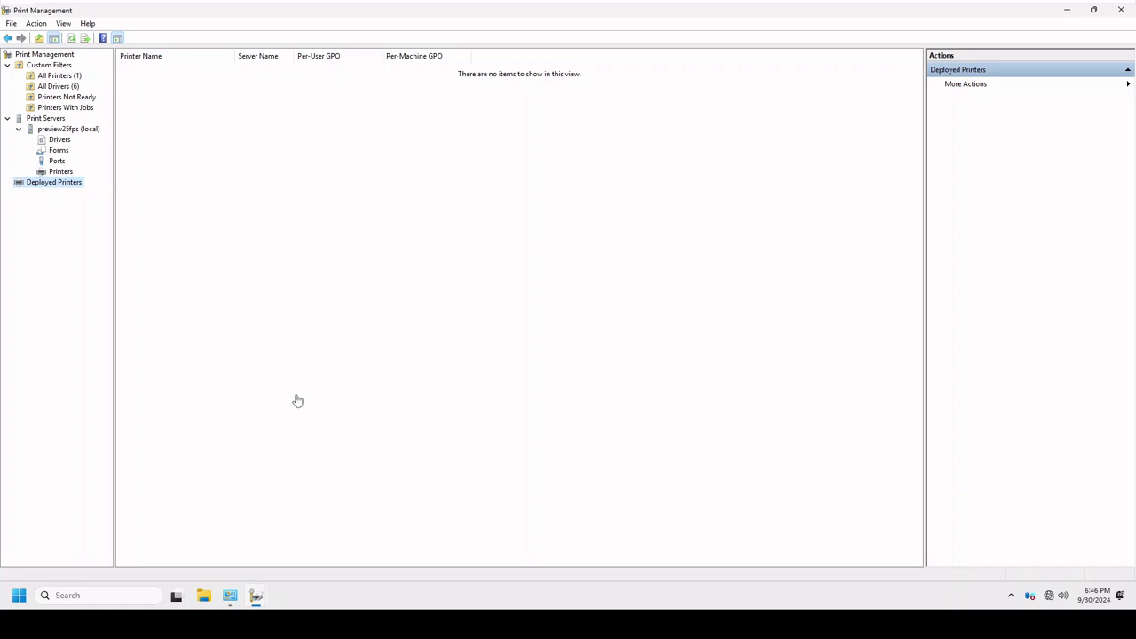
Switch to Server Manager, show the File and Storage Services servers and read the details of VSS events 8193 and 13.
{"action": "left_click", "coordinate": [20, 596]}
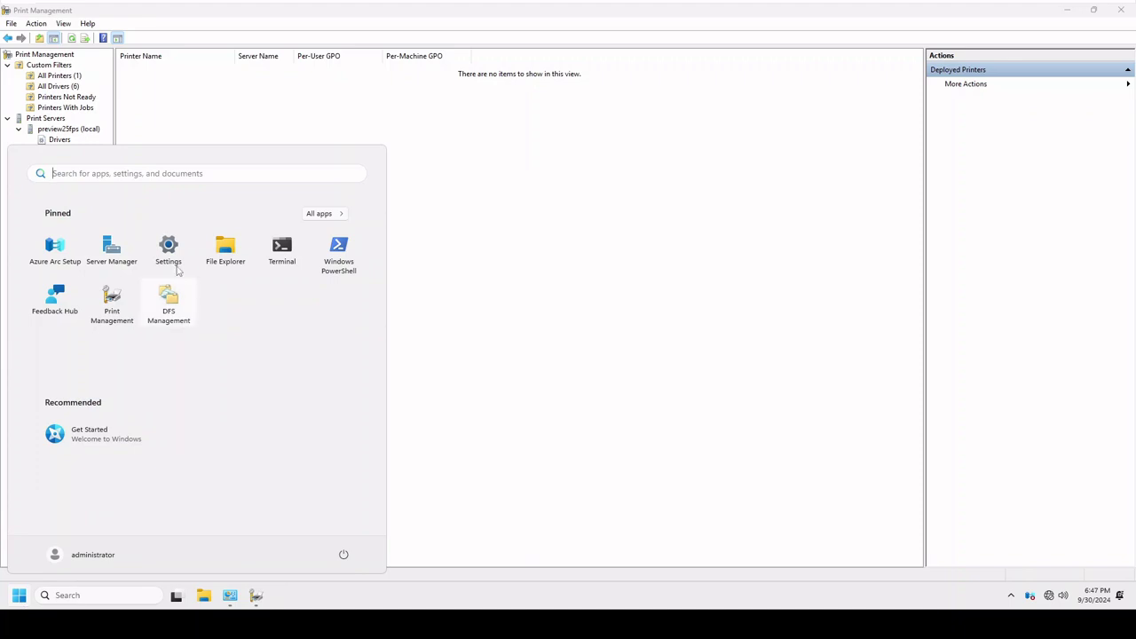
{"action": "left_click", "coordinate": [115, 251]}
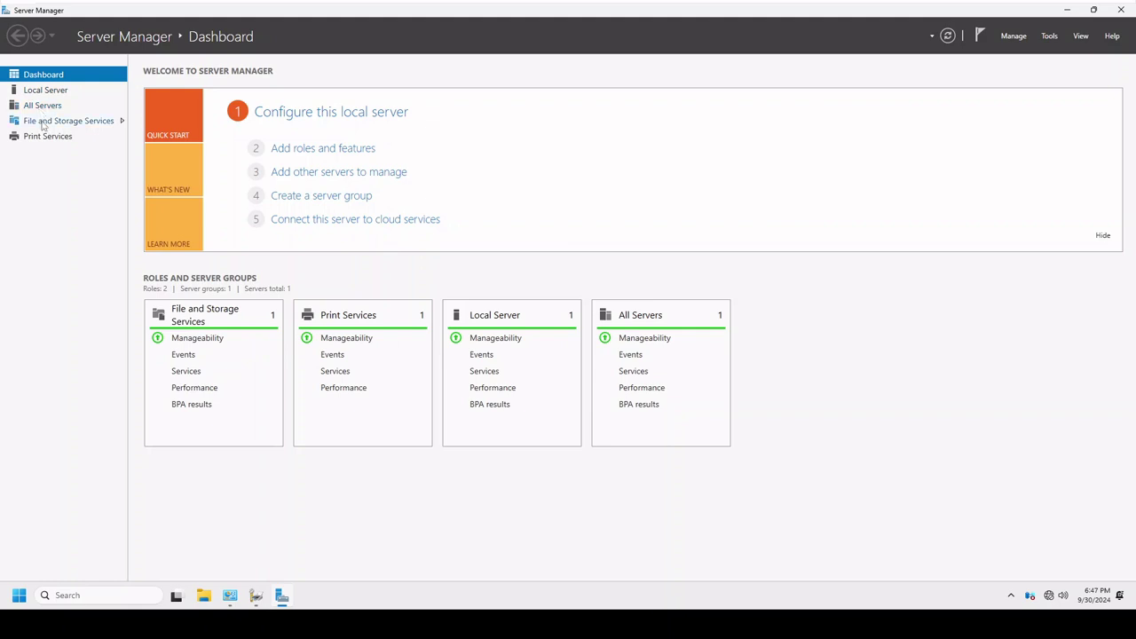
{"action": "left_click", "coordinate": [80, 124]}
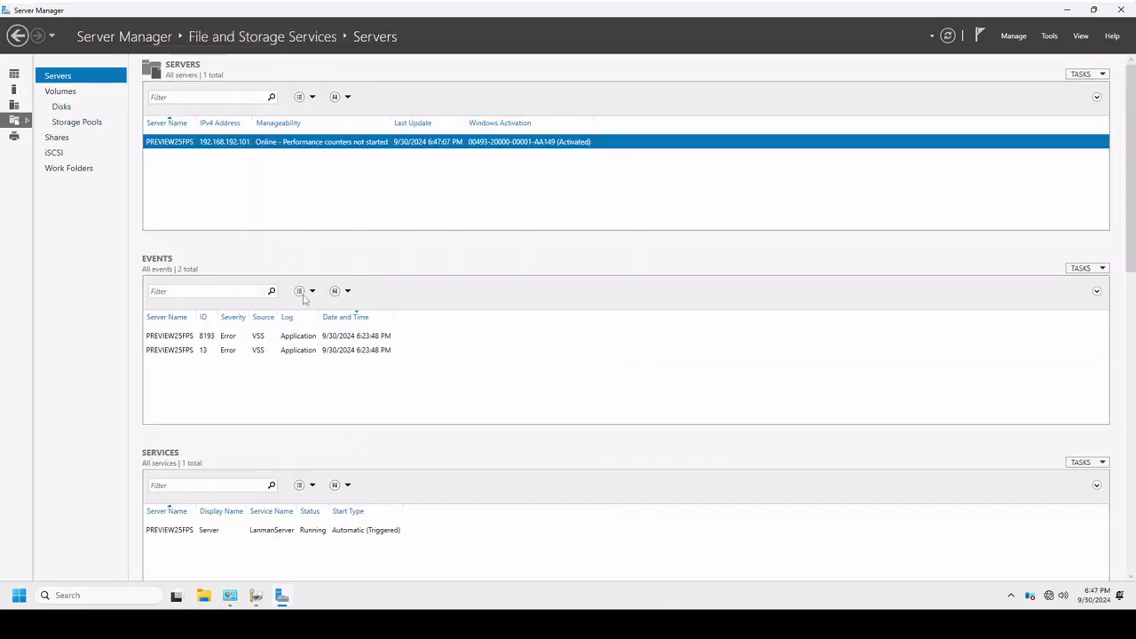
{"action": "left_click", "coordinate": [269, 337]}
{"action": "left_click", "coordinate": [266, 351]}
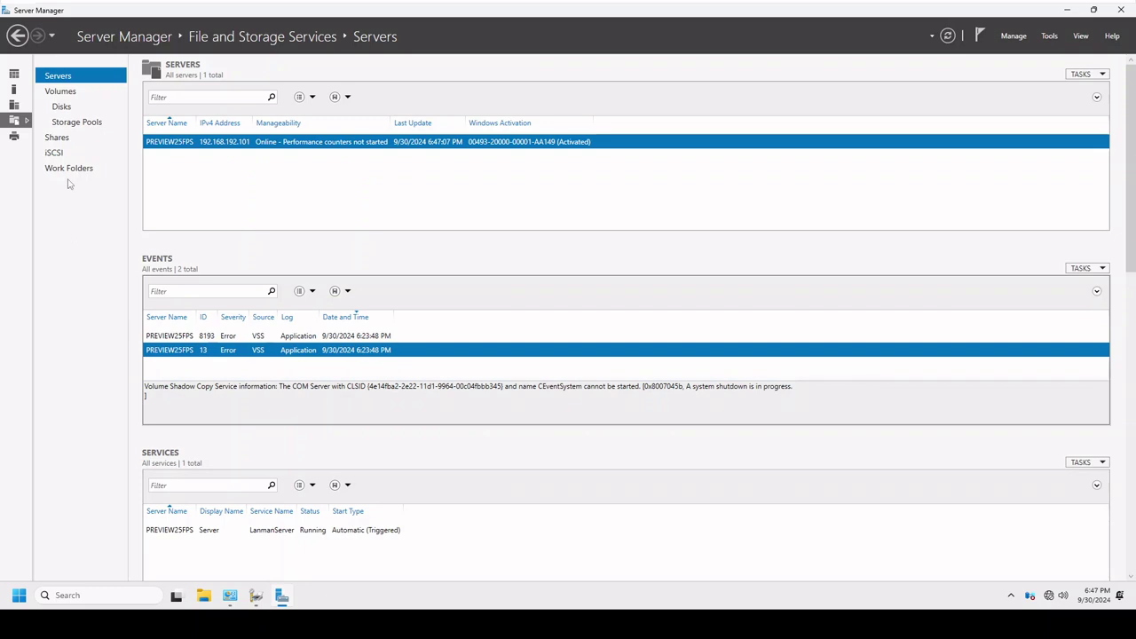
Examine the server's volumes, including C:, and the disk with each of its related volumes.
{"action": "left_click", "coordinate": [65, 94]}
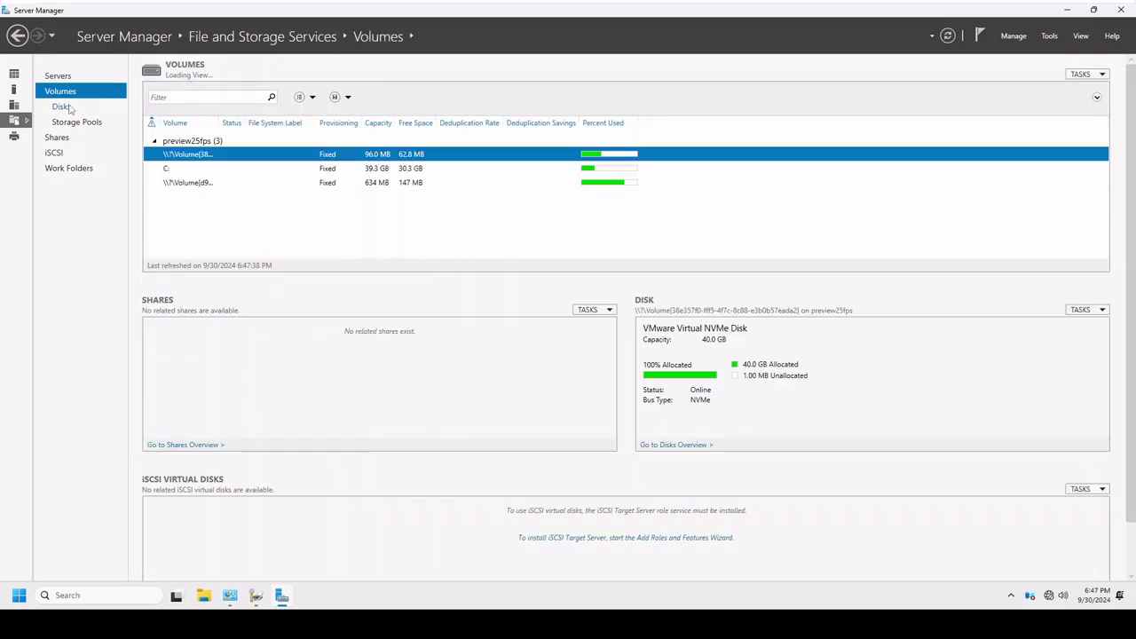
{"action": "left_click", "coordinate": [266, 173]}
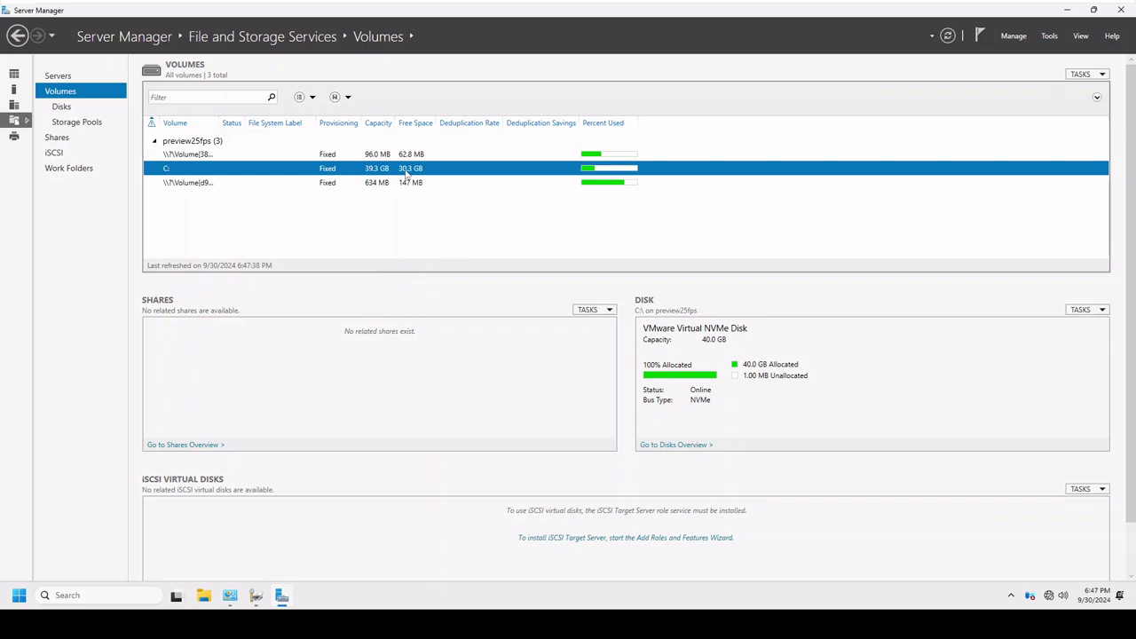
{"action": "left_click", "coordinate": [97, 109]}
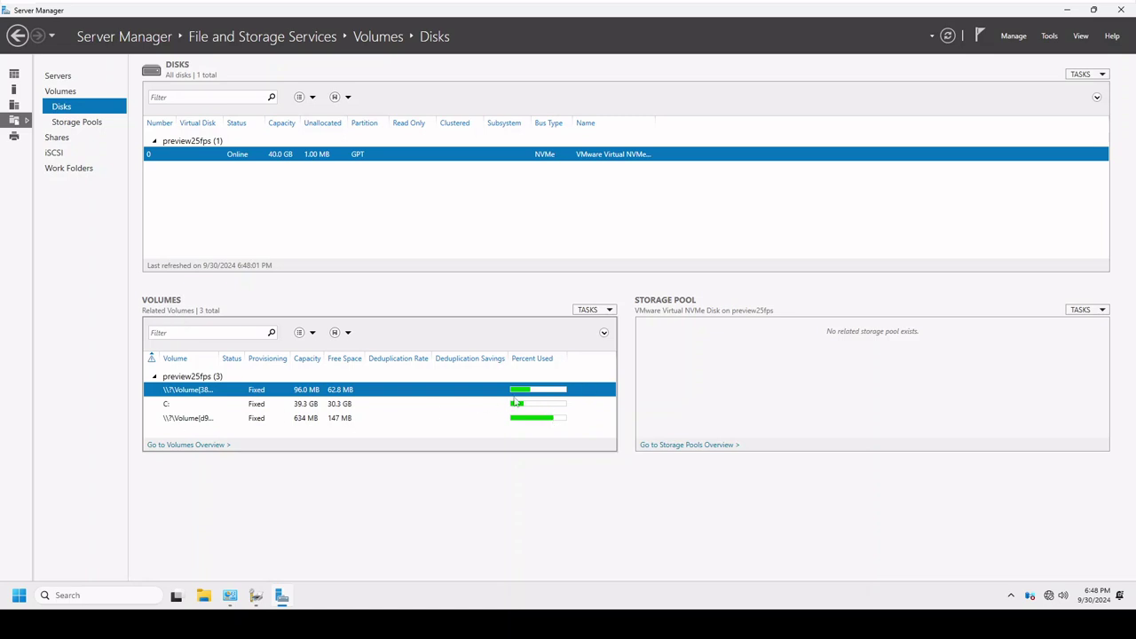
{"action": "left_click", "coordinate": [324, 405]}
{"action": "left_click", "coordinate": [175, 419]}
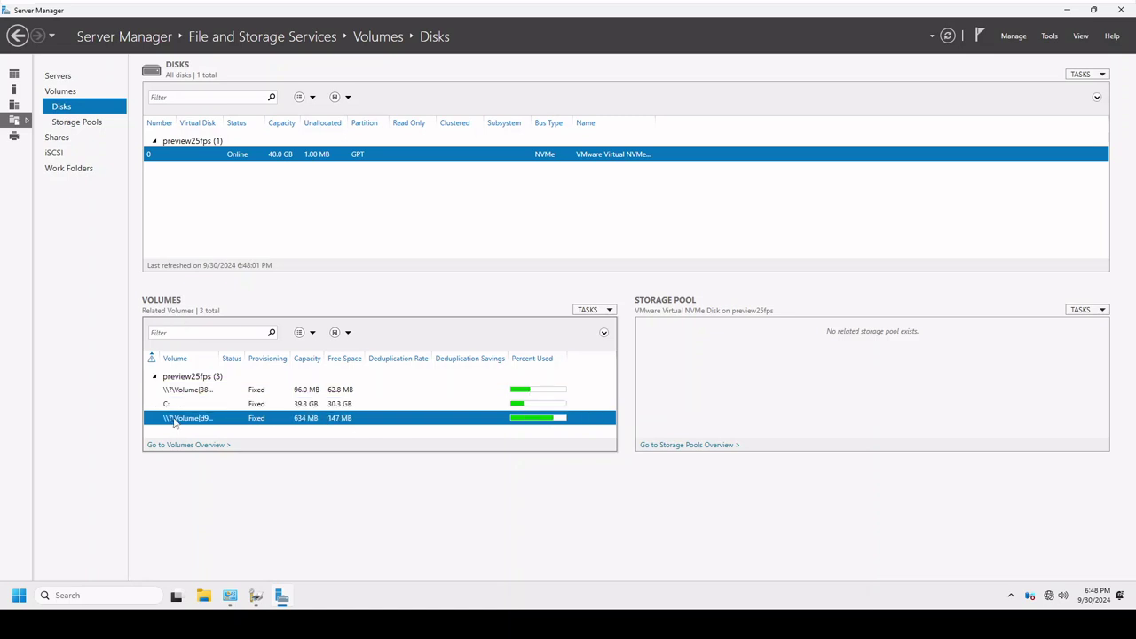
{"action": "left_click", "coordinate": [176, 404]}
{"action": "left_click", "coordinate": [181, 391]}
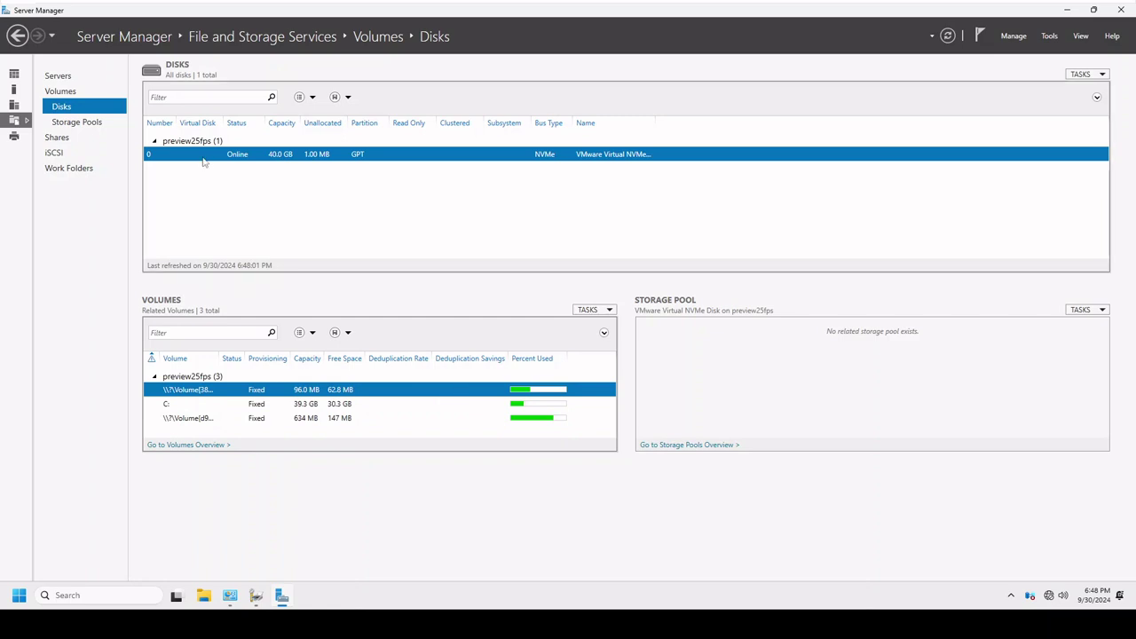
Look over the storage pools, iSCSI, shares and Work Folders pages, and return to the shares list.
{"action": "left_click", "coordinate": [78, 123]}
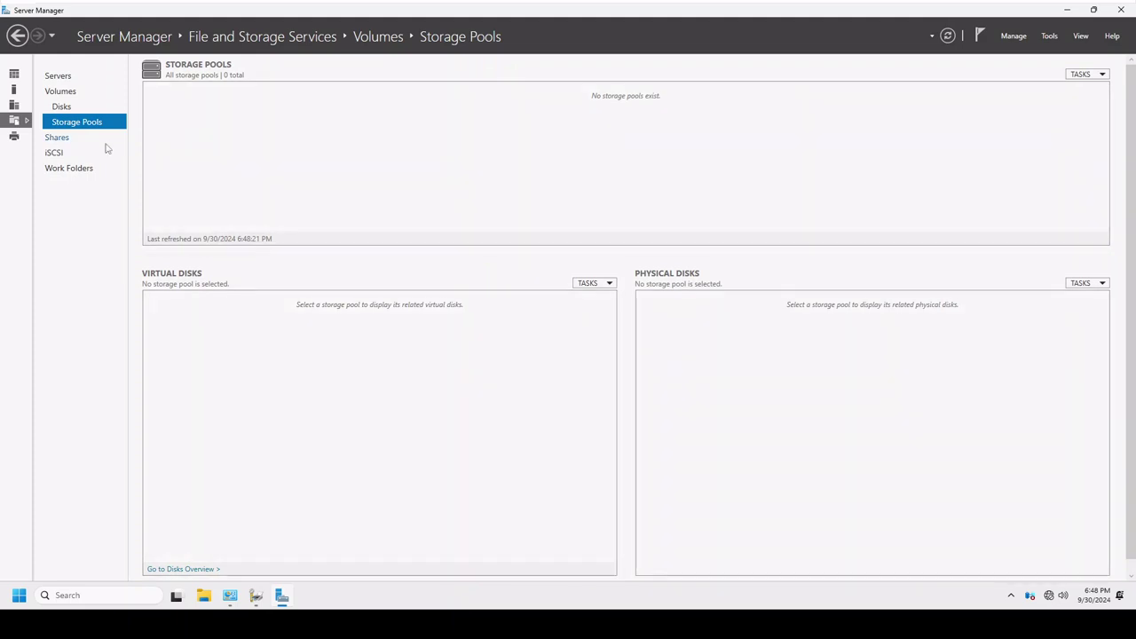
{"action": "left_click", "coordinate": [60, 154]}
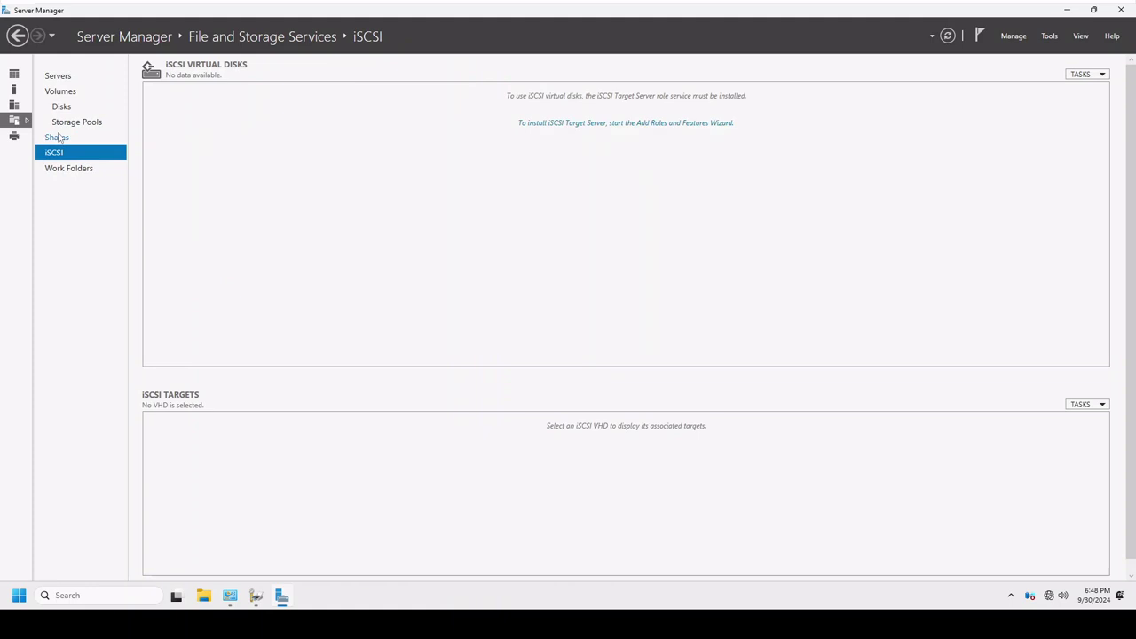
{"action": "left_click", "coordinate": [57, 138]}
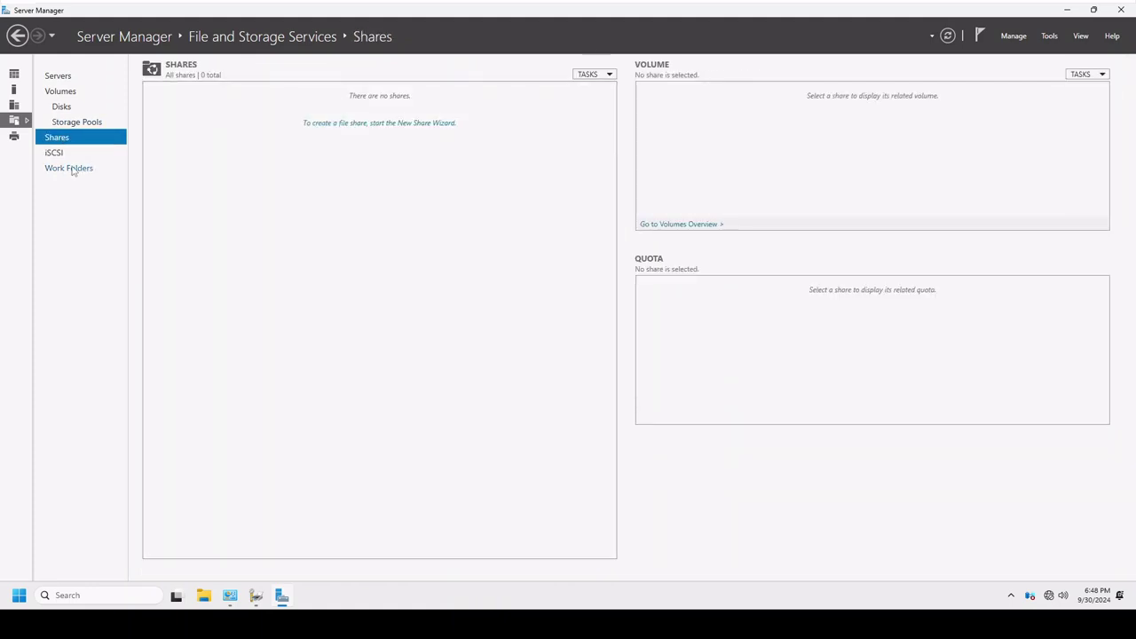
{"action": "left_click", "coordinate": [73, 172]}
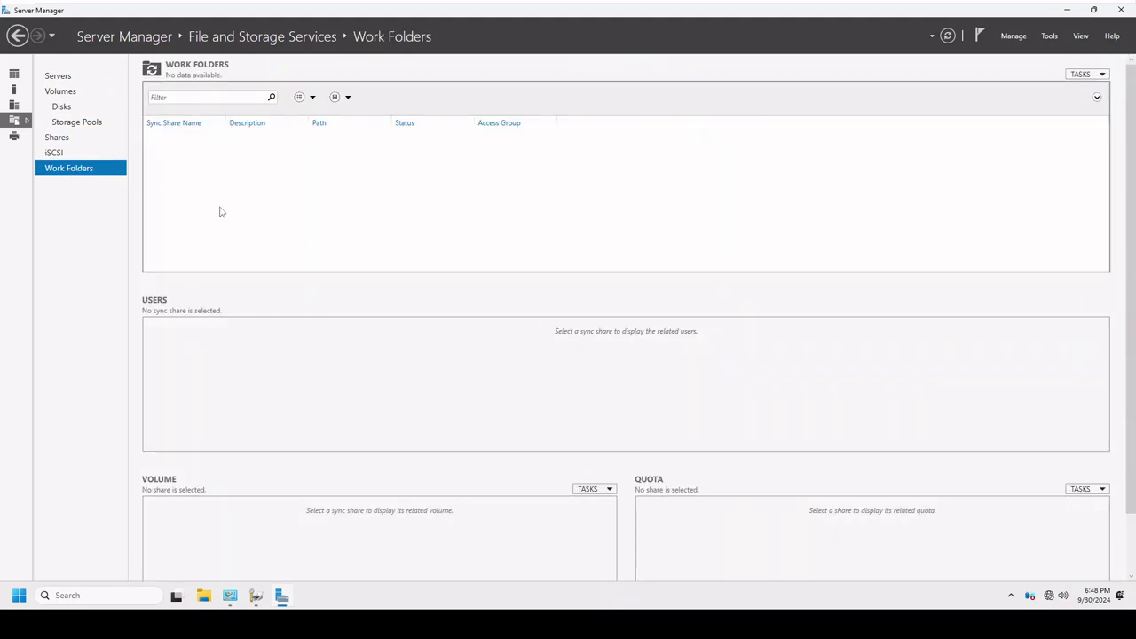
{"action": "left_click", "coordinate": [57, 138]}
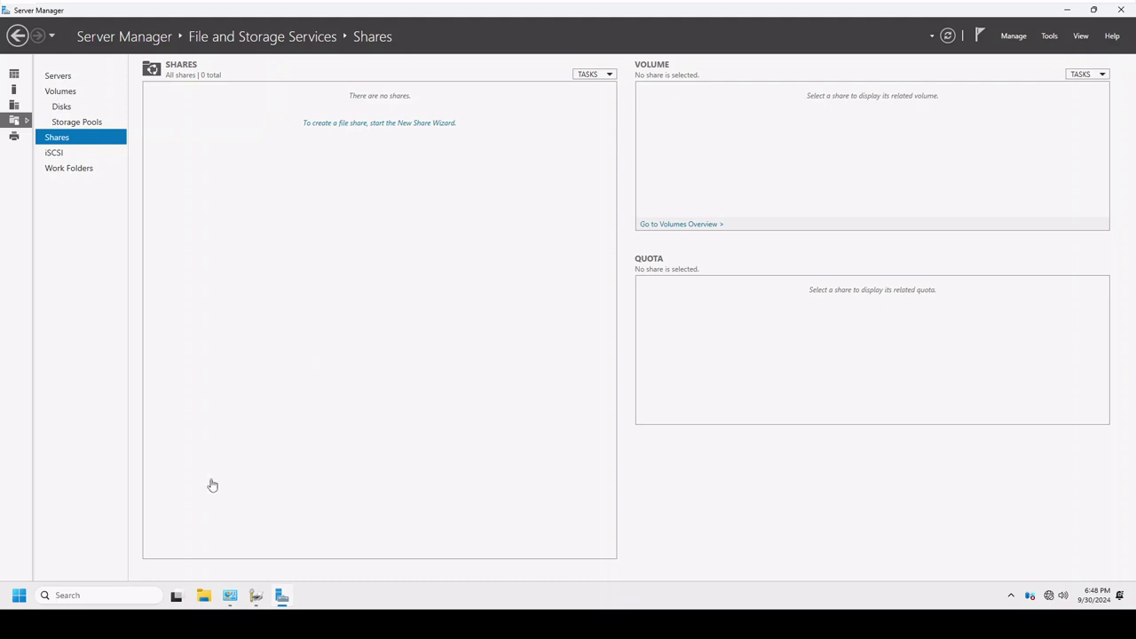
Switch to File Explorer and create a folder named Company in the root of the C: drive.
{"action": "left_click", "coordinate": [205, 601]}
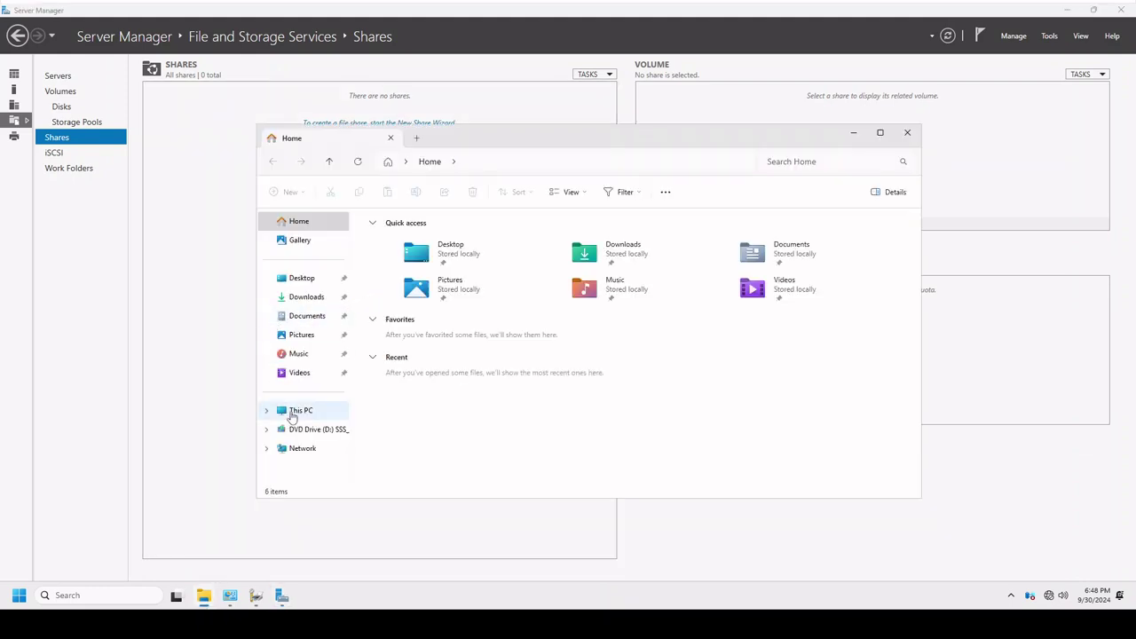
{"action": "left_click", "coordinate": [299, 410]}
{"action": "double_click", "coordinate": [448, 266]}
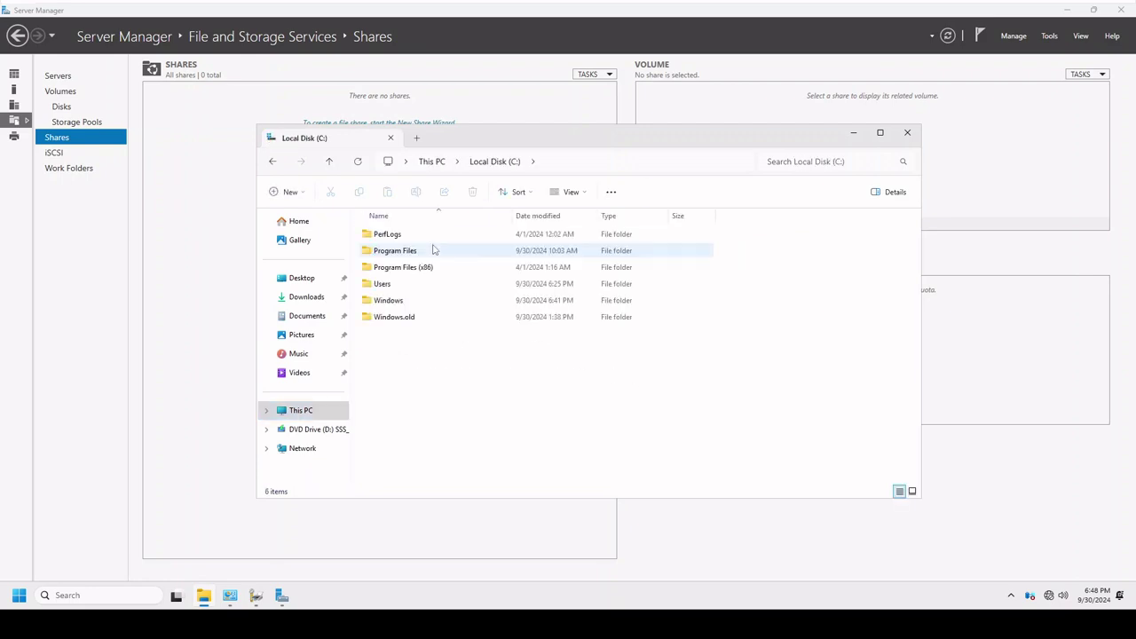
{"action": "right_click", "coordinate": [406, 350]}
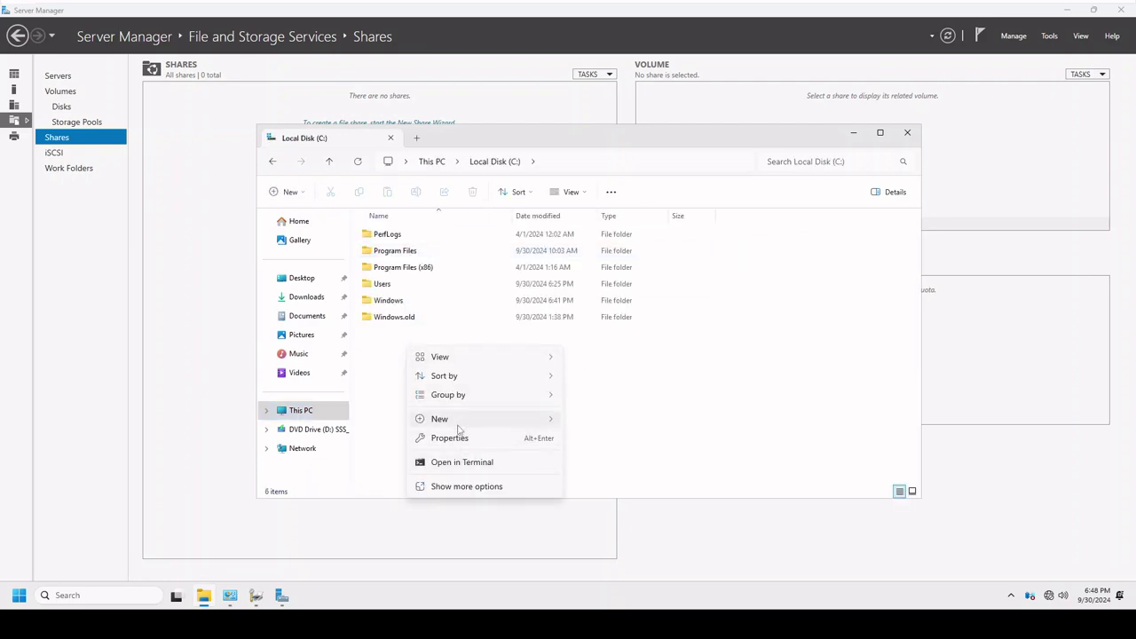
{"action": "mouse_move", "coordinate": [460, 426]}
{"action": "left_click", "coordinate": [578, 430]}
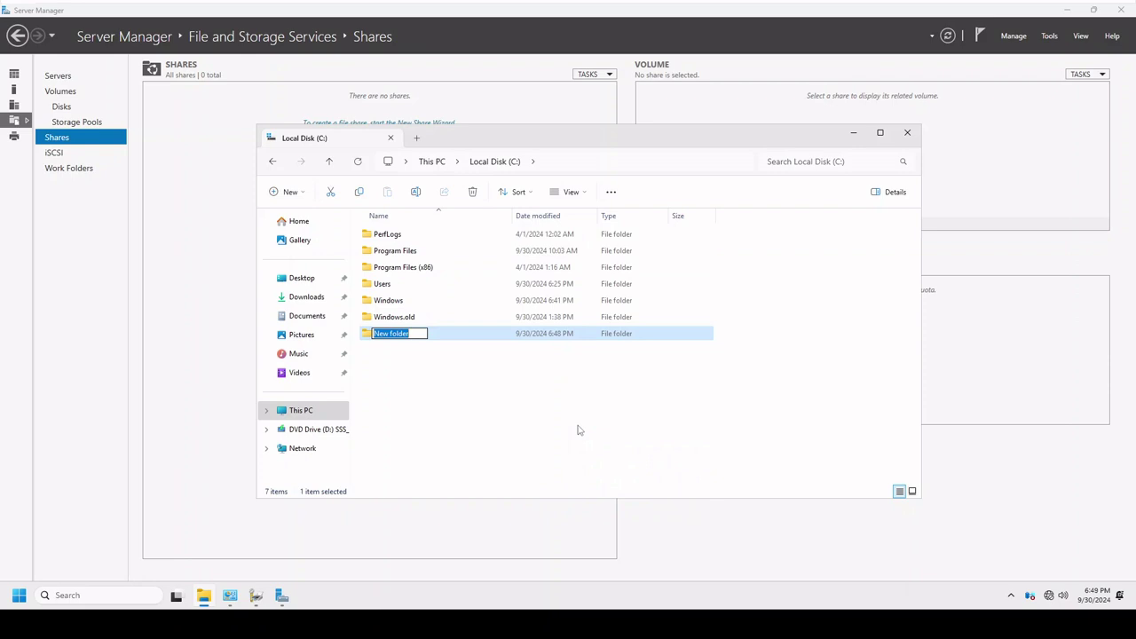
{"action": "type", "text": "Compay"}
{"action": "key", "text": "BackSpace"}
{"action": "type", "text": "ny"}
{"action": "key", "text": "Return"}
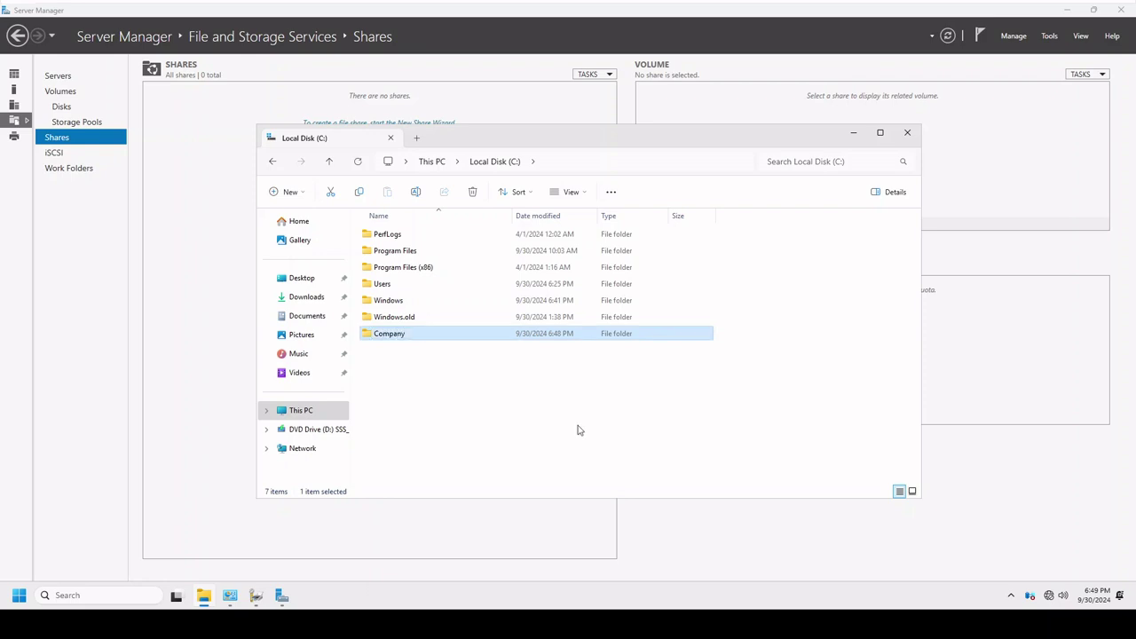
Create a subfolder named CompanyData inside the Company folder.
{"action": "double_click", "coordinate": [399, 335]}
{"action": "right_click", "coordinate": [400, 337]}
{"action": "mouse_move", "coordinate": [433, 429]}
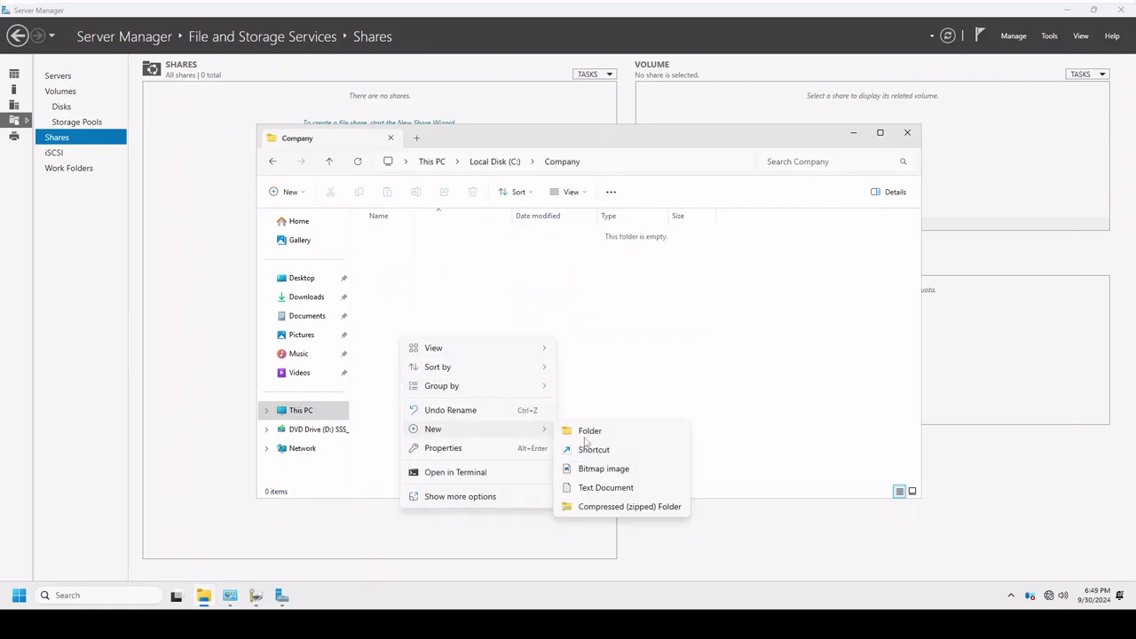
{"action": "left_click", "coordinate": [588, 431]}
{"action": "type", "text": "Share"}
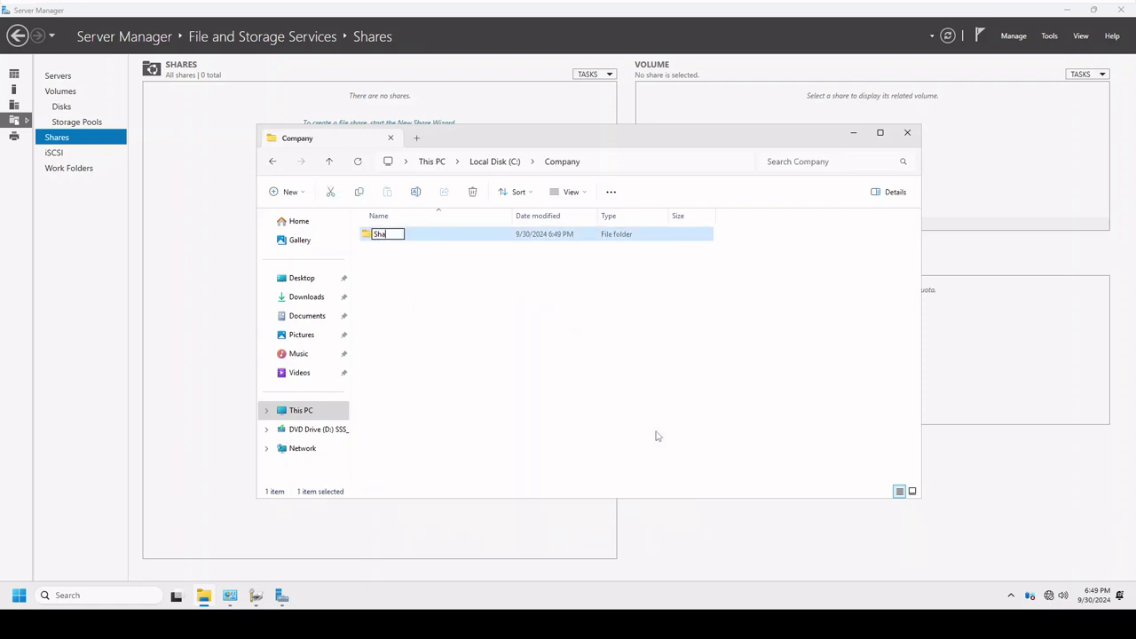
{"action": "key", "text": "BackSpace"}
{"action": "key", "text": "BackSpace"}
{"action": "key", "text": "BackSpace"}
{"action": "key", "text": "BackSpace"}
{"action": "type", "text": "CompanyData"}
{"action": "key", "text": "Return"}
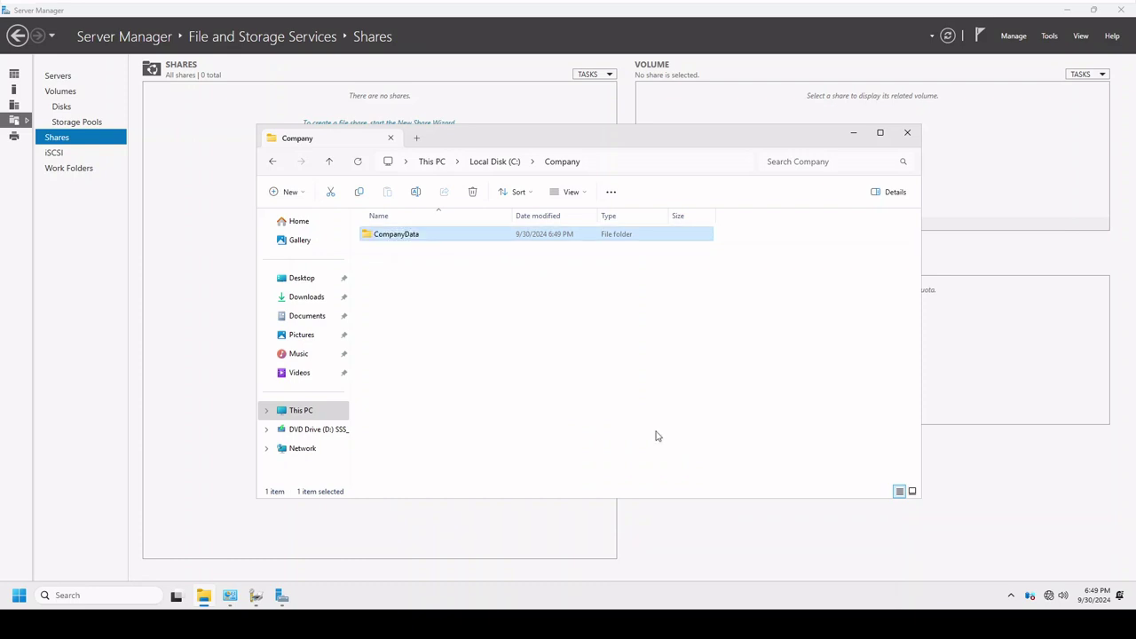
Disable permission inheritance on the CompanyData folder, converting the inherited permissions into explicit ones, and save the security settings.
{"action": "right_click", "coordinate": [396, 238]}
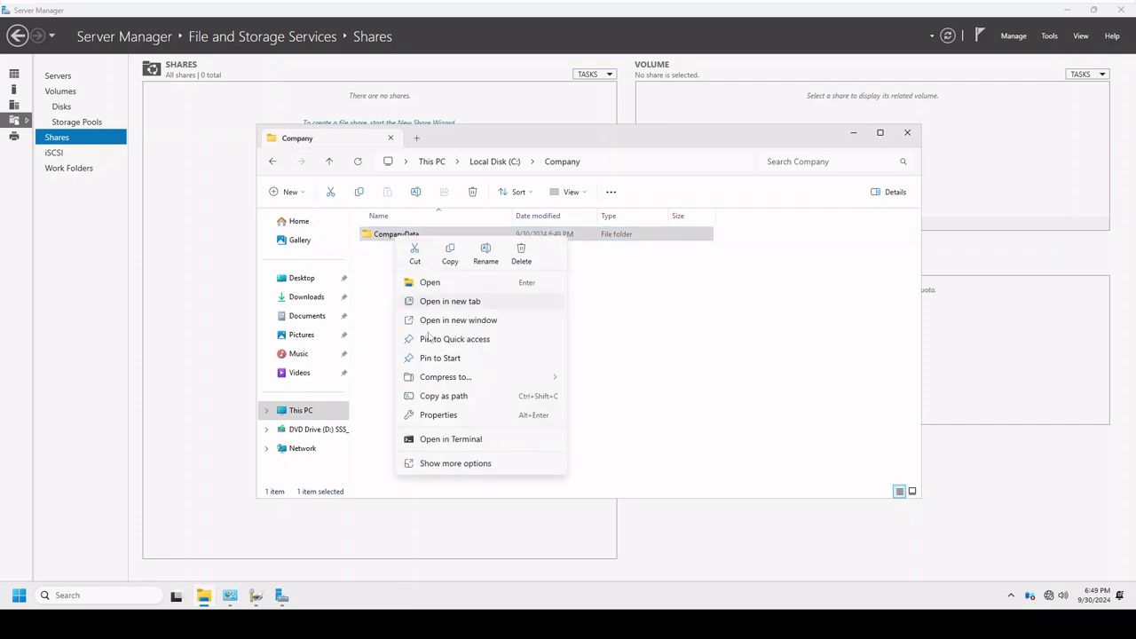
{"action": "left_click", "coordinate": [439, 415]}
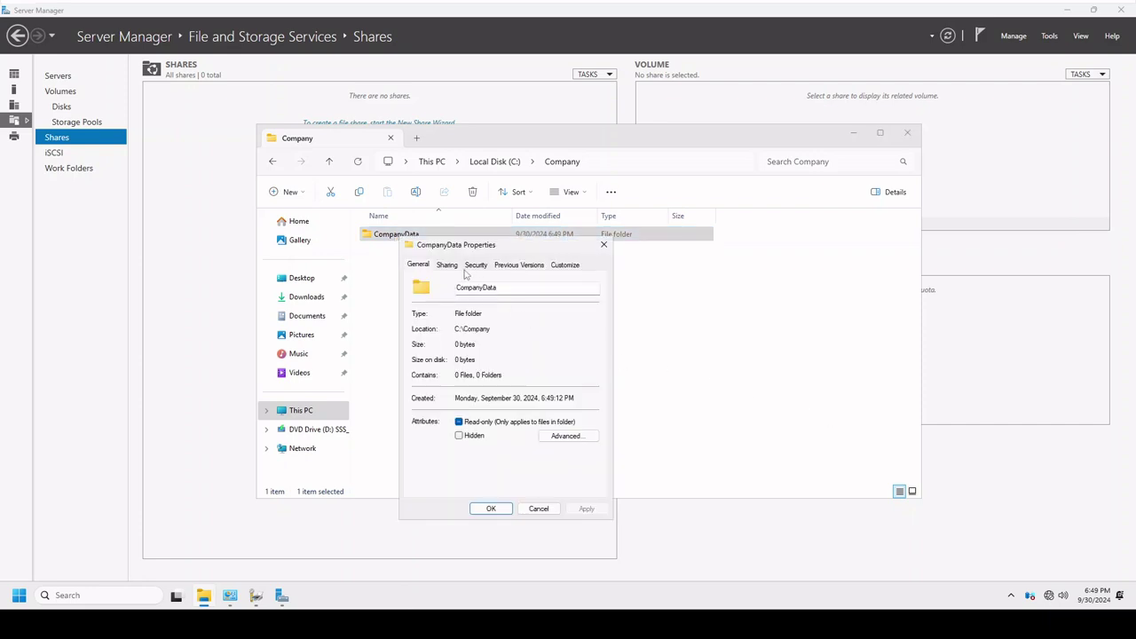
{"action": "left_click", "coordinate": [474, 266]}
{"action": "left_click", "coordinate": [573, 473]}
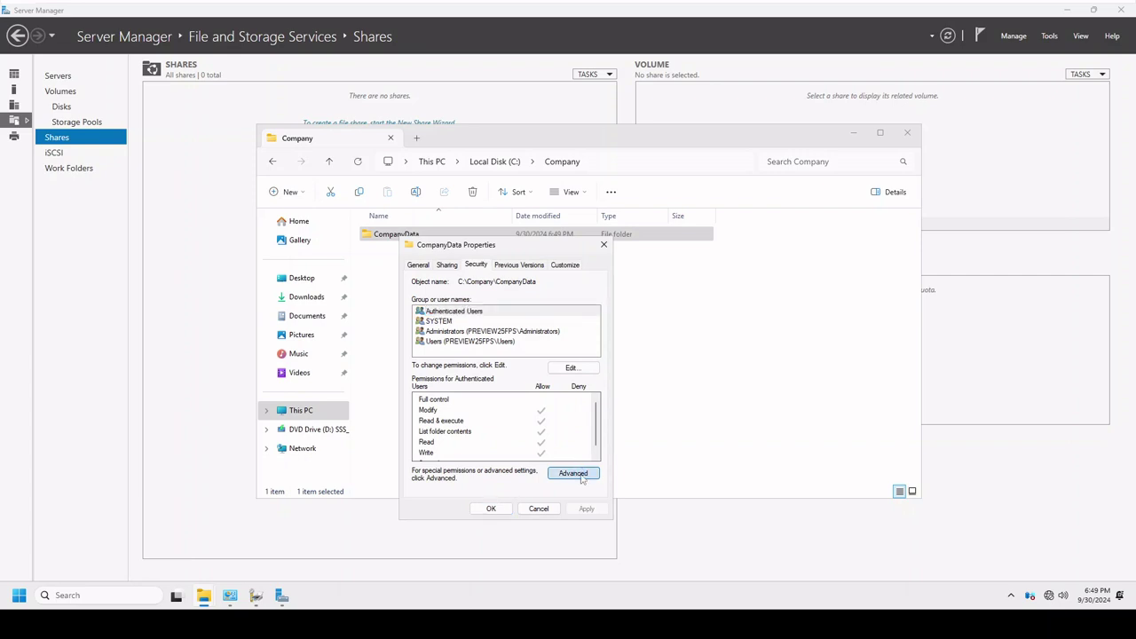
{"action": "left_click", "coordinate": [393, 392]}
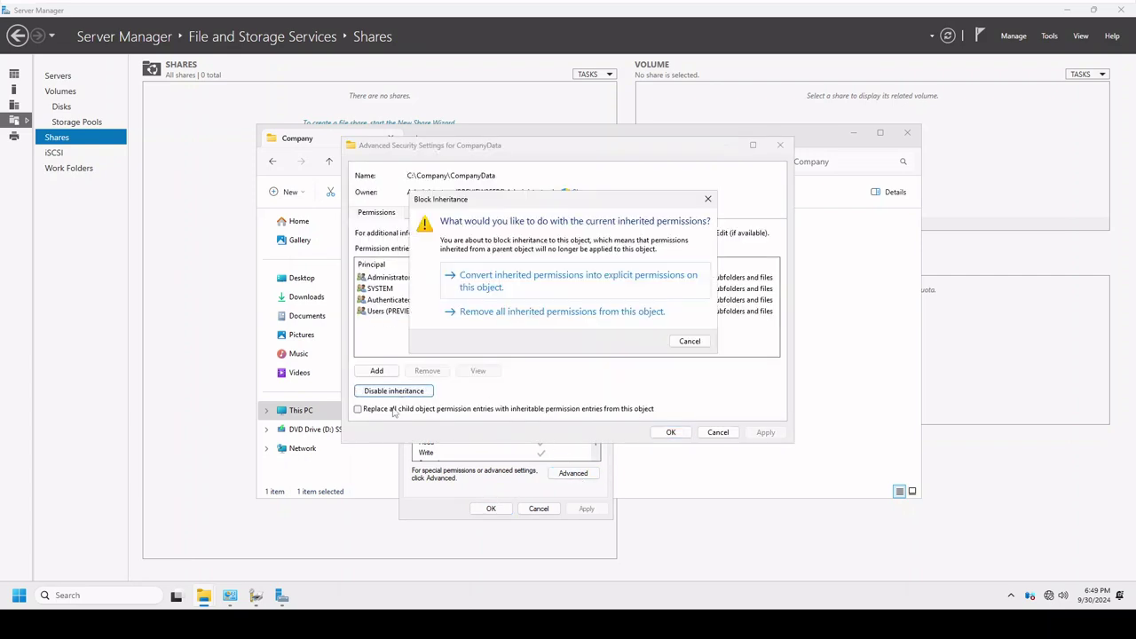
{"action": "left_click", "coordinate": [511, 286]}
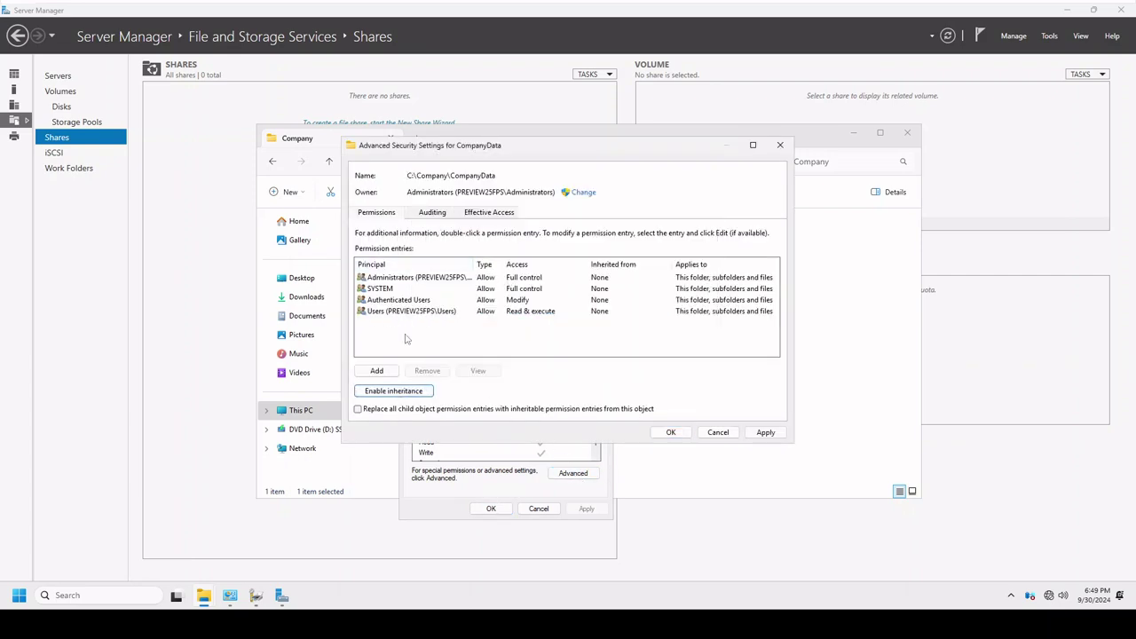
{"action": "left_click", "coordinate": [671, 432]}
{"action": "left_click", "coordinate": [490, 509]}
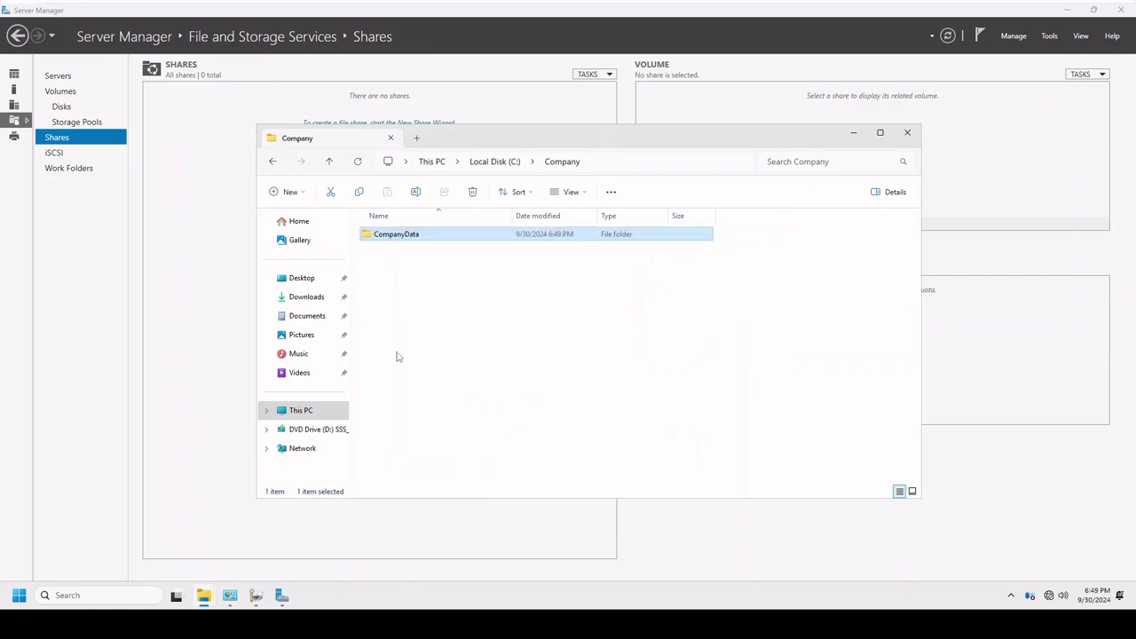
Turn on advanced sharing for the CompanyData folder with the share name CompanyData.
{"action": "right_click", "coordinate": [386, 236]}
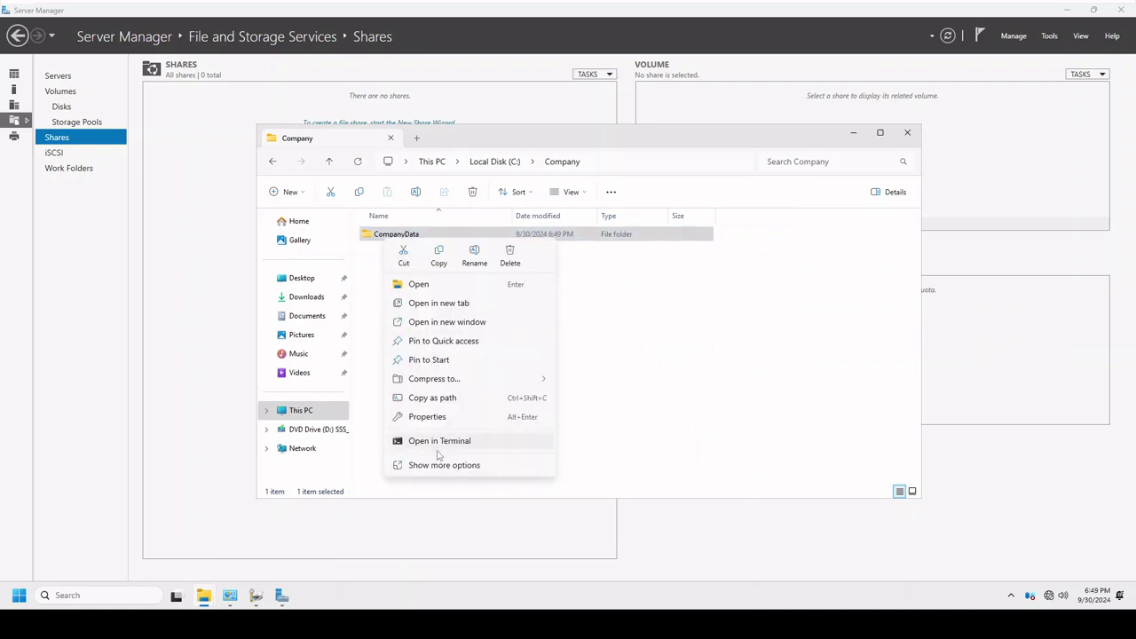
{"action": "left_click", "coordinate": [429, 417]}
{"action": "left_click", "coordinate": [435, 267]}
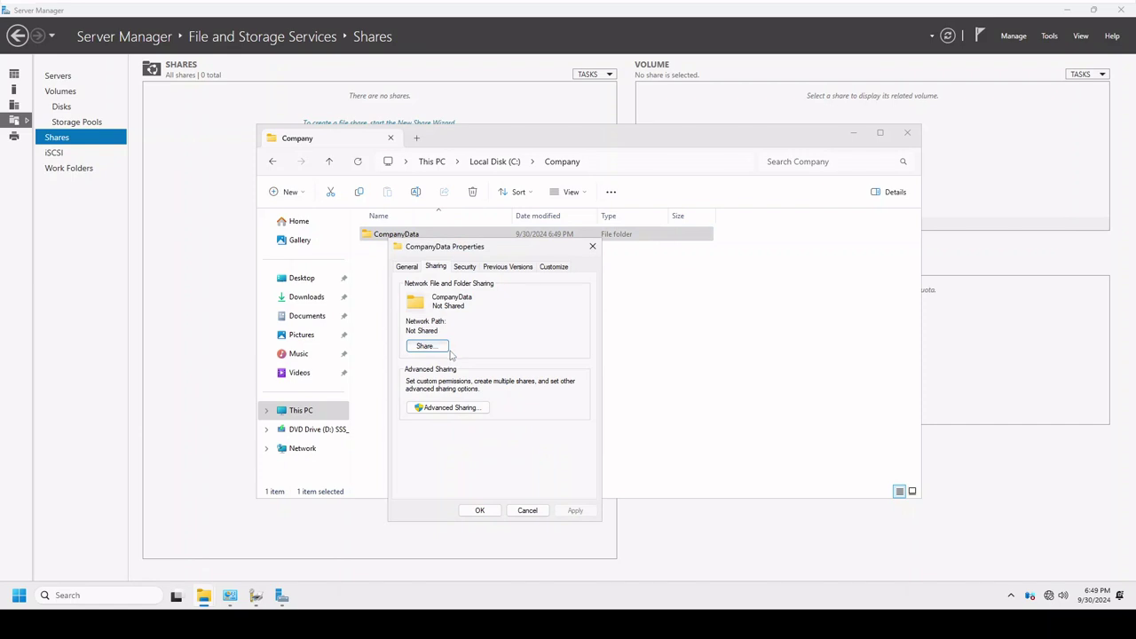
{"action": "left_click", "coordinate": [443, 413]}
{"action": "left_click", "coordinate": [405, 287]}
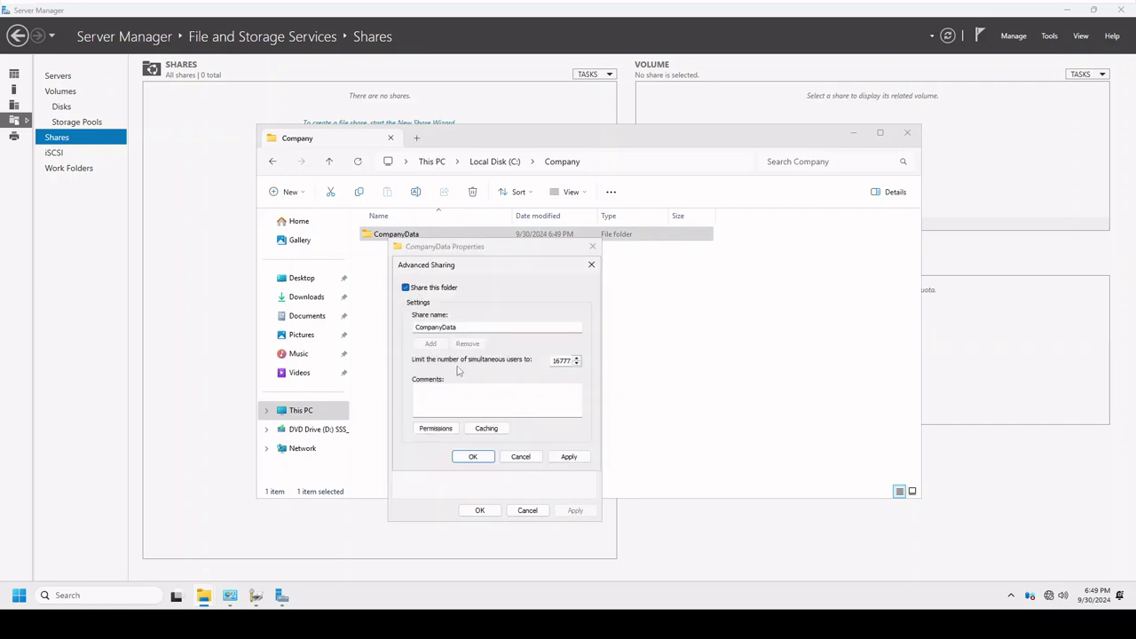
Replace Everyone in the CompanyData share permissions with the groups FileShareFull, FileShareITADmins and FileShareReadOnly, found by searching for "file".
{"action": "left_click", "coordinate": [435, 428]}
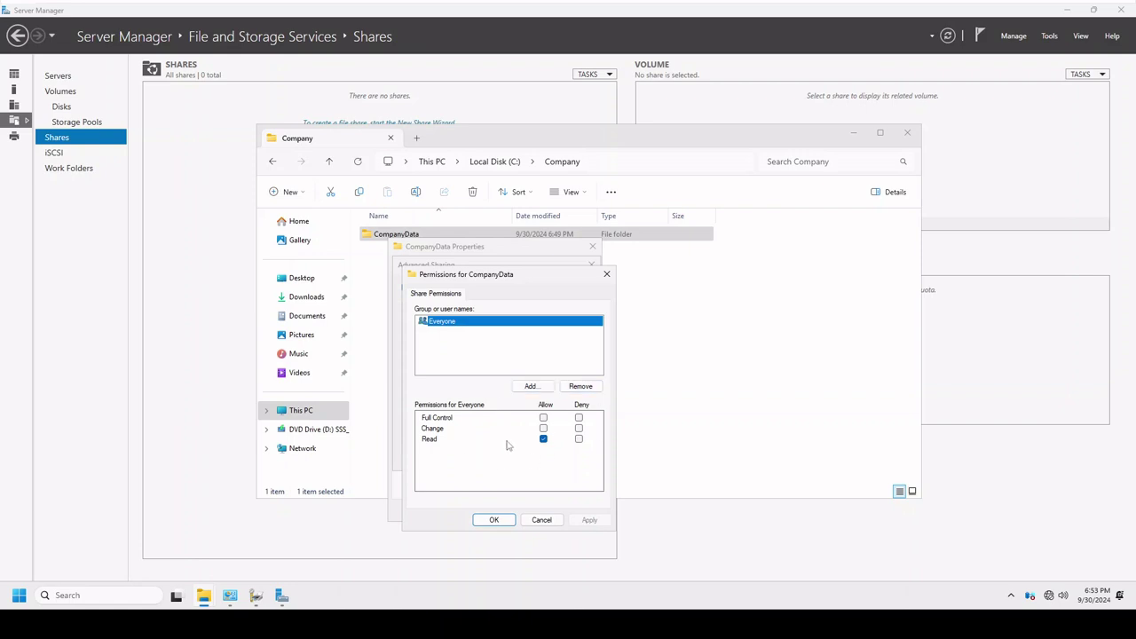
{"action": "left_click", "coordinate": [574, 387]}
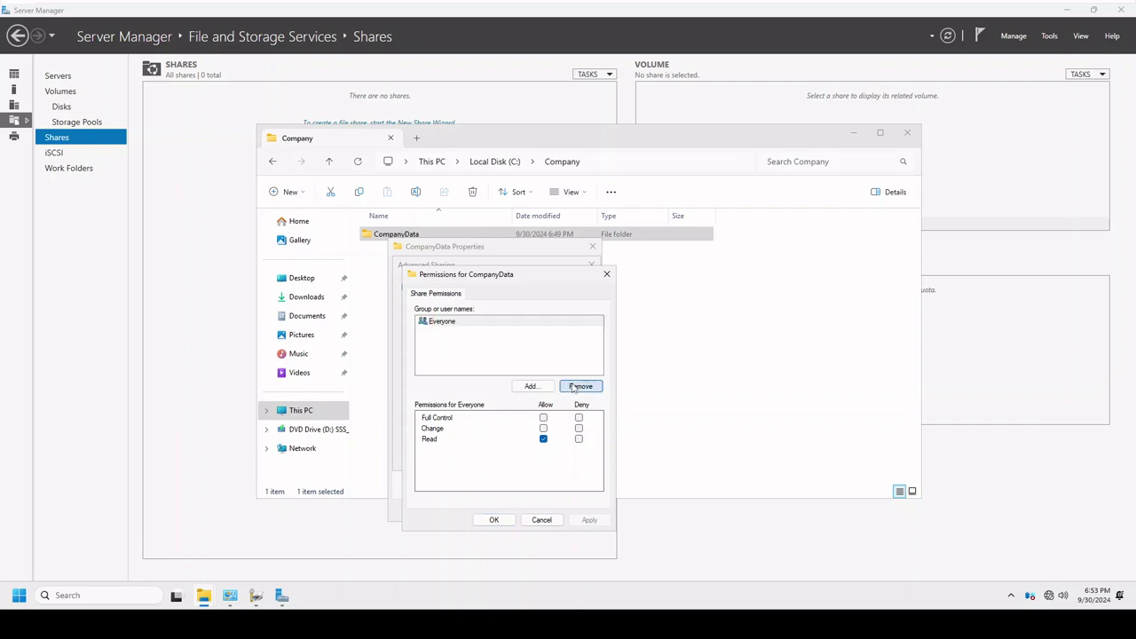
{"action": "left_click", "coordinate": [531, 387]}
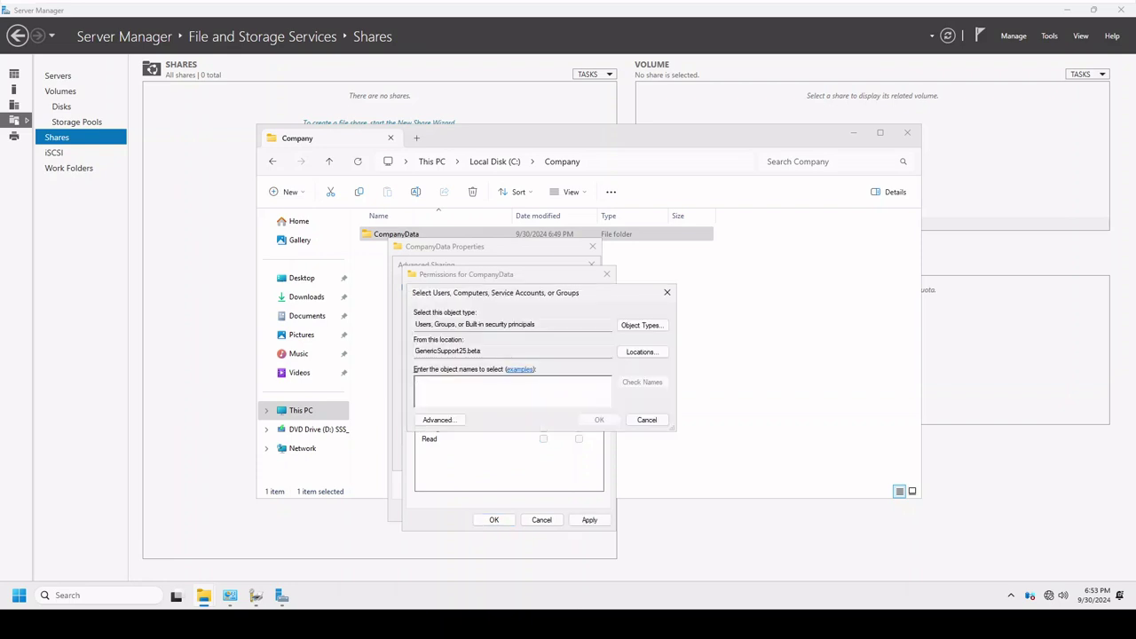
{"action": "type", "text": "H"}
{"action": "type", "text": "ile"}
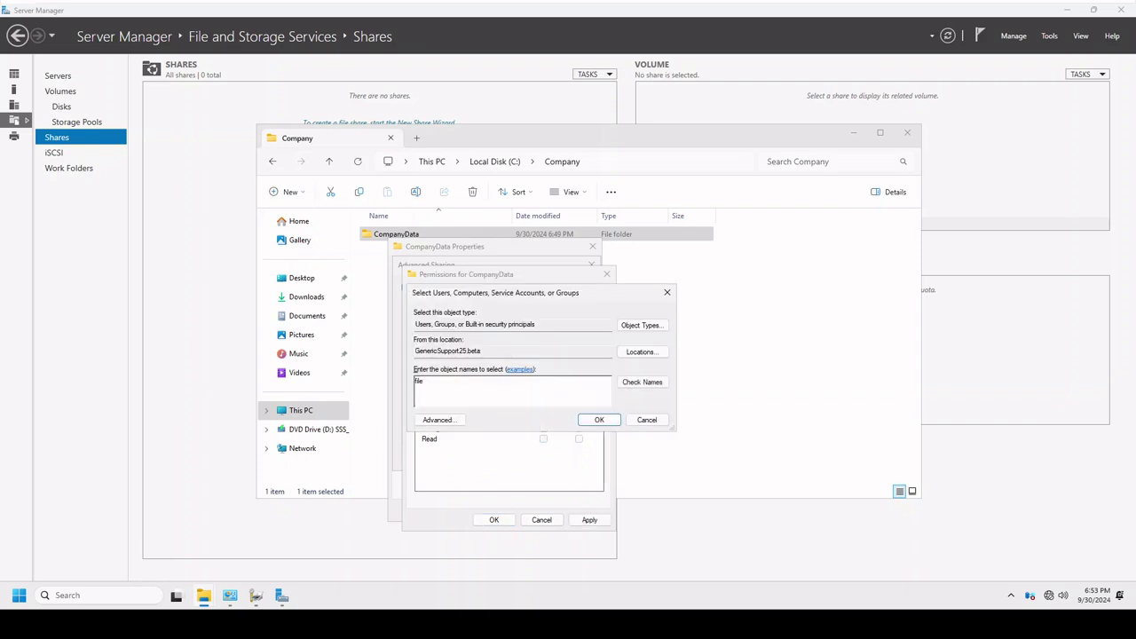
{"action": "left_click", "coordinate": [642, 382]}
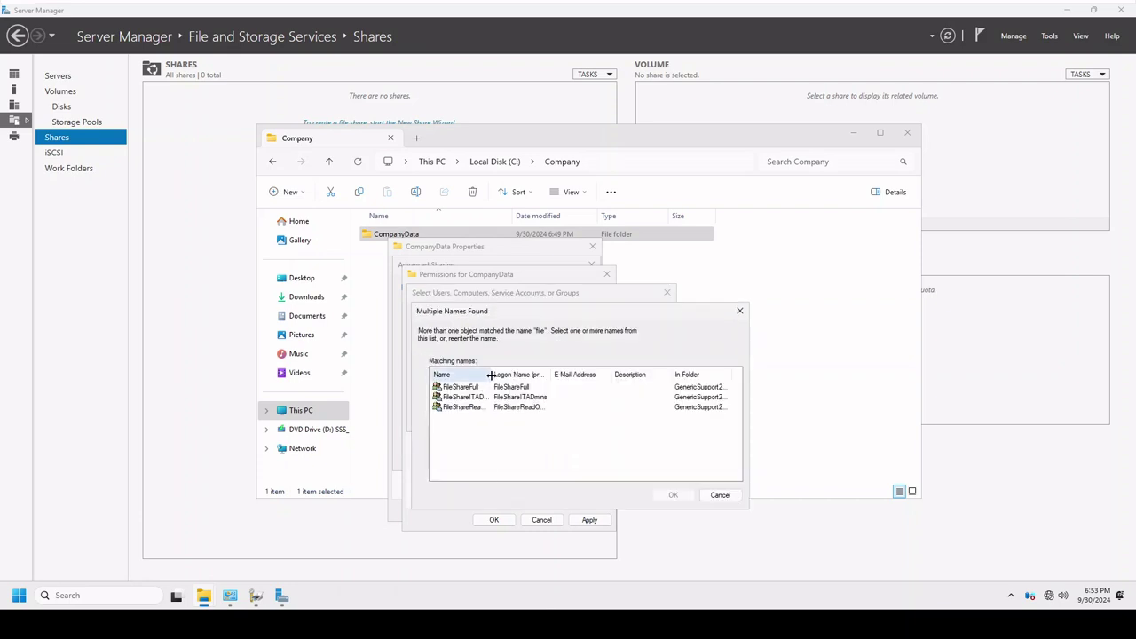
{"action": "left_click_drag", "start_coordinate": [492, 374], "coordinate": [529, 373]}
{"action": "left_click", "coordinate": [476, 388]}
{"action": "left_click", "coordinate": [477, 408], "text": "shift"}
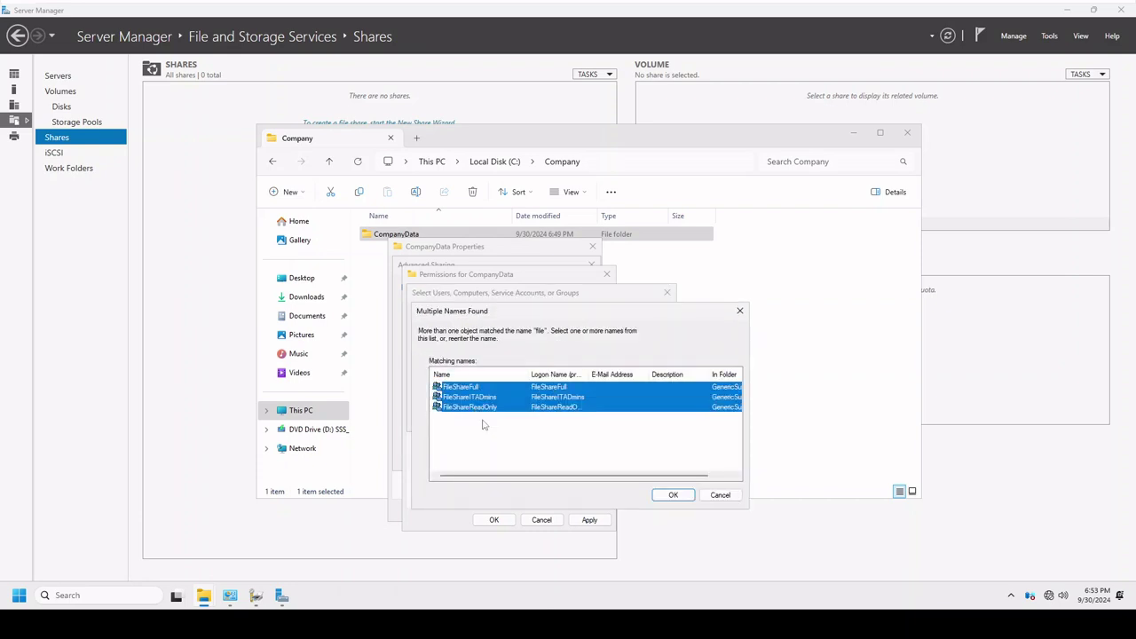
{"action": "left_click", "coordinate": [673, 496]}
{"action": "left_click", "coordinate": [614, 421]}
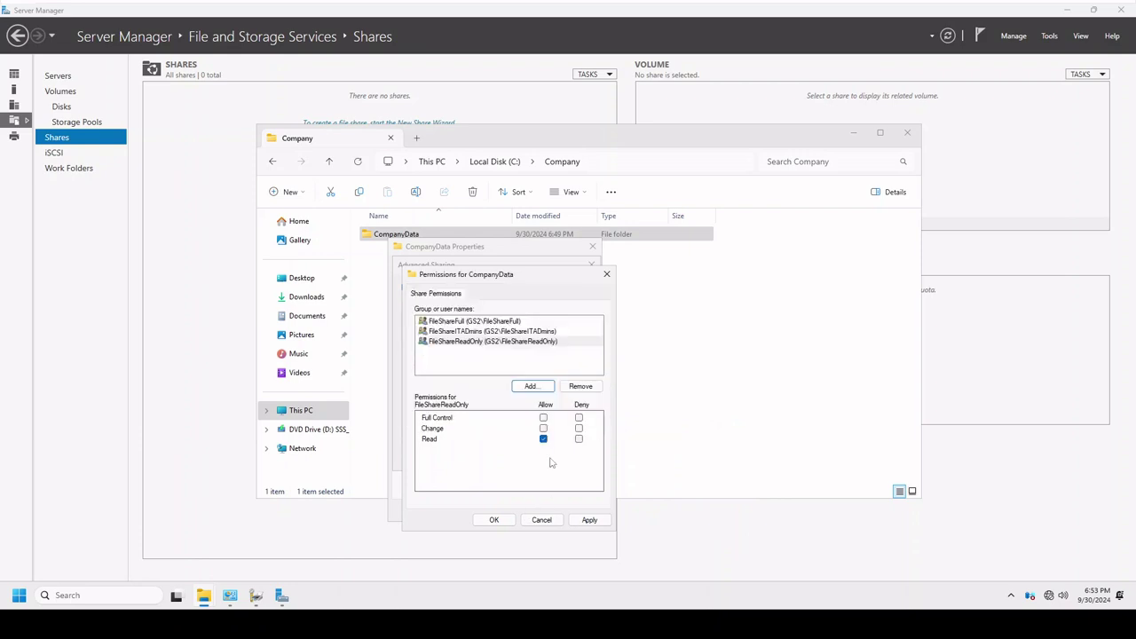
Allow Change for FileShareFull and Full Control for FileShareITADmins, keep FileShareReadOnly at Read, and apply the share permissions.
{"action": "left_click", "coordinate": [459, 321]}
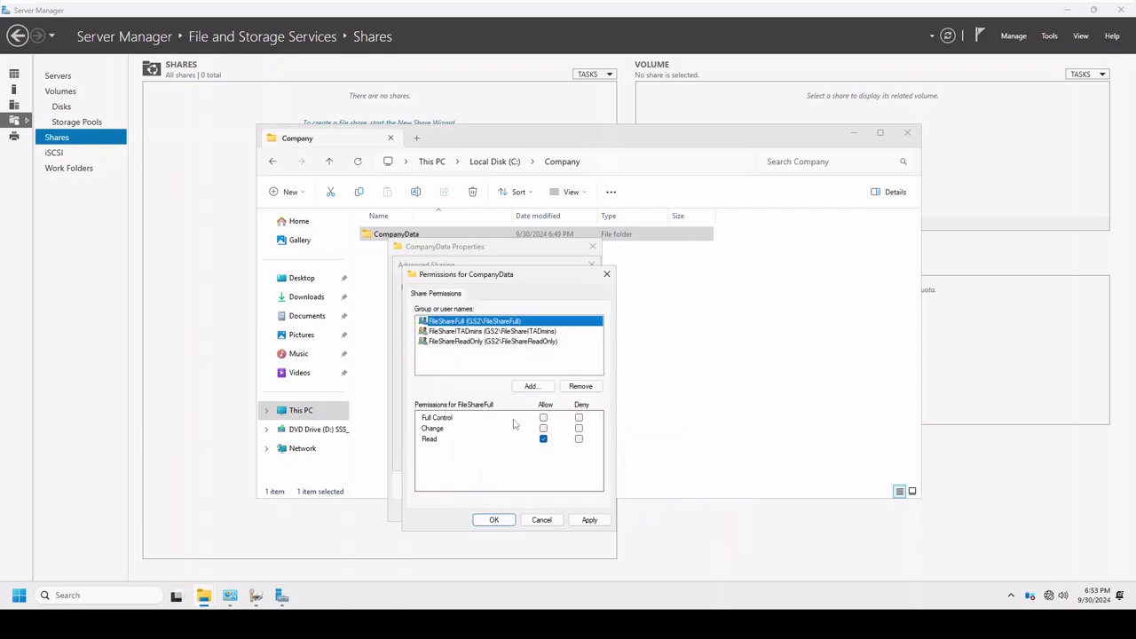
{"action": "left_click", "coordinate": [544, 427]}
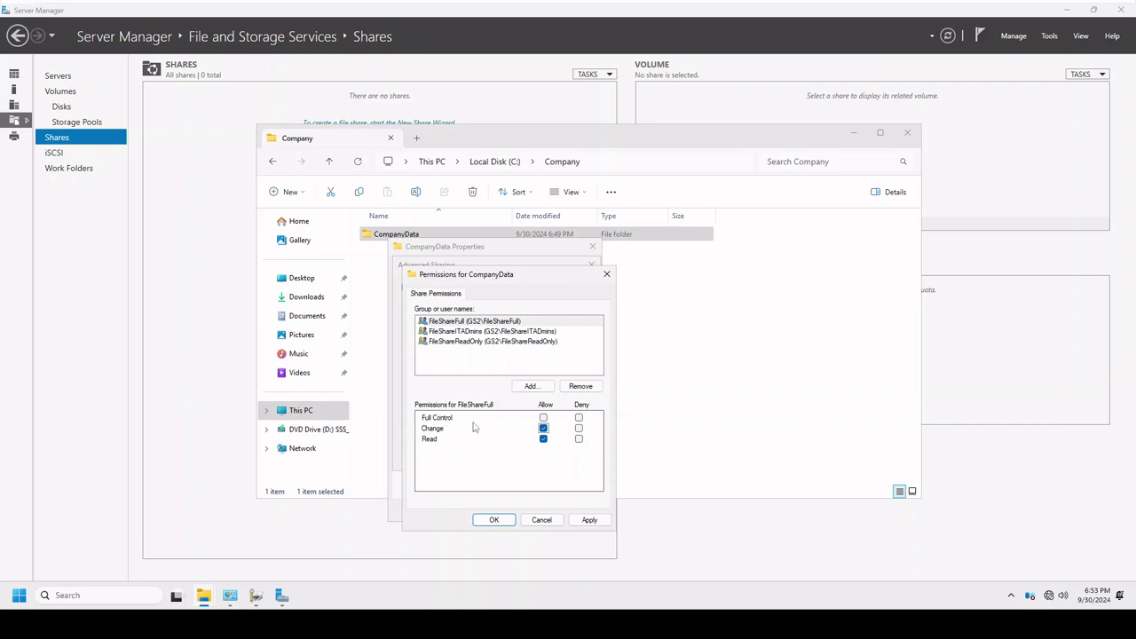
{"action": "left_click", "coordinate": [457, 334]}
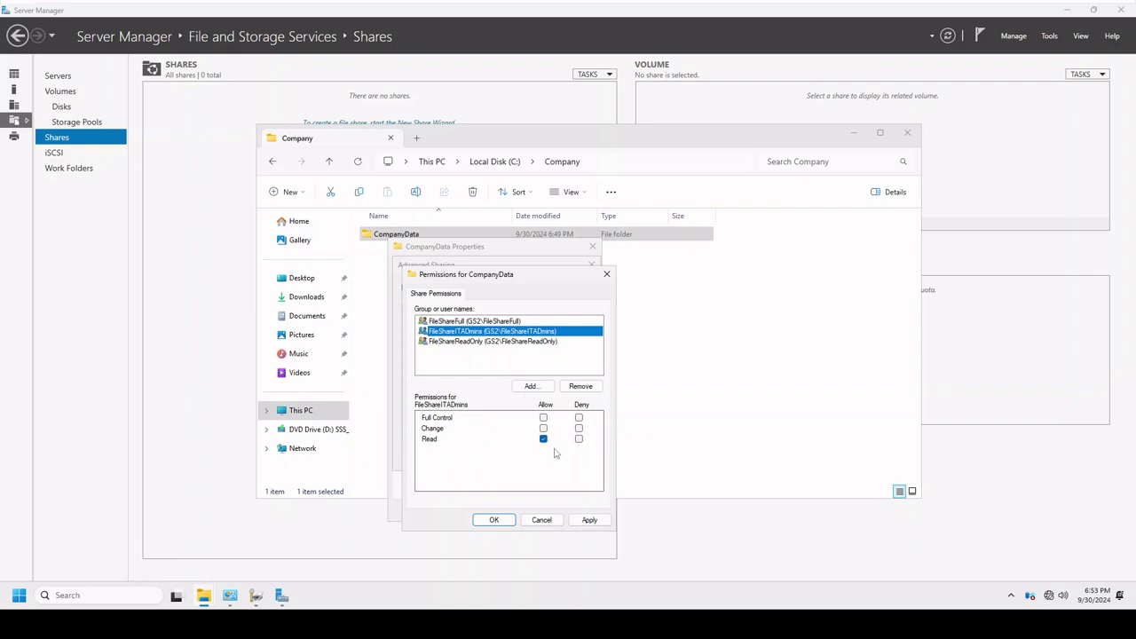
{"action": "left_click", "coordinate": [543, 418]}
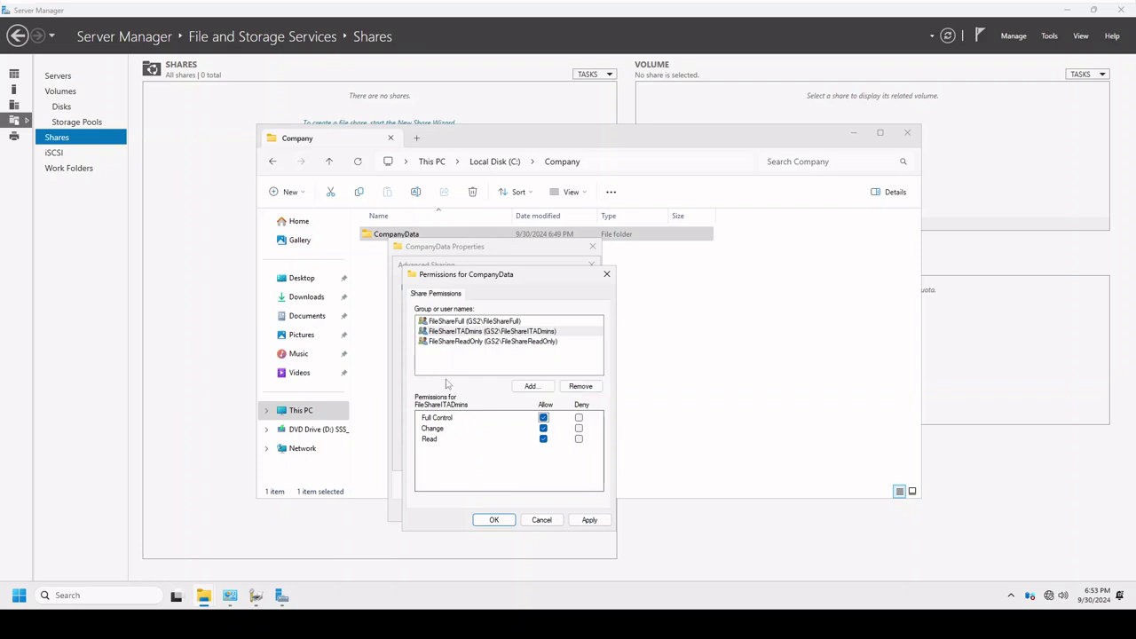
{"action": "left_click", "coordinate": [442, 344]}
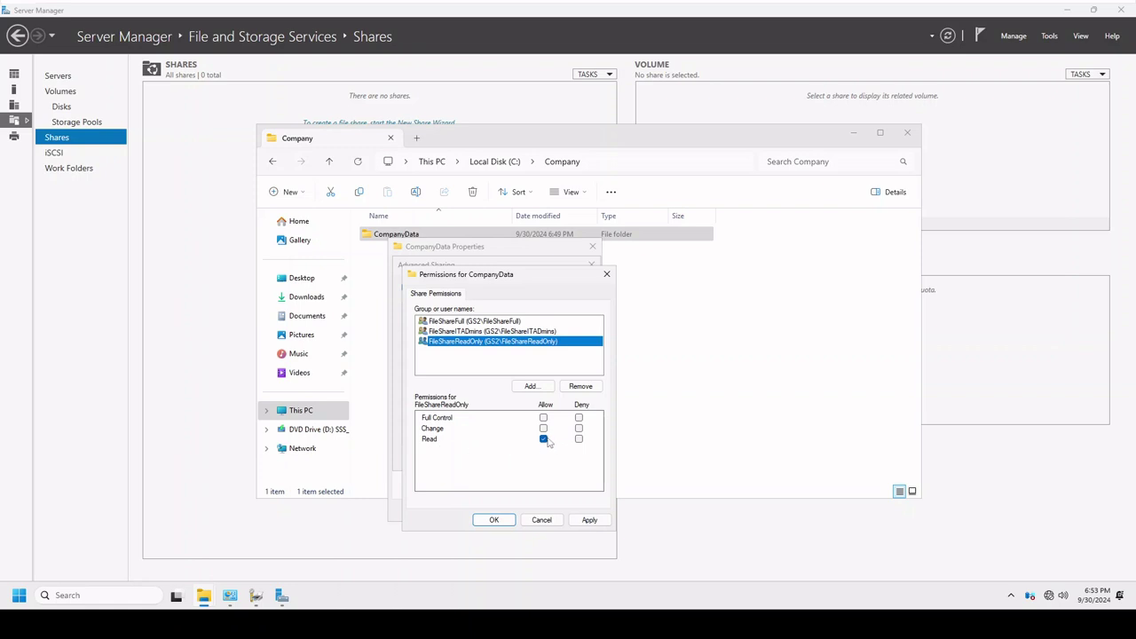
{"action": "left_click", "coordinate": [592, 522]}
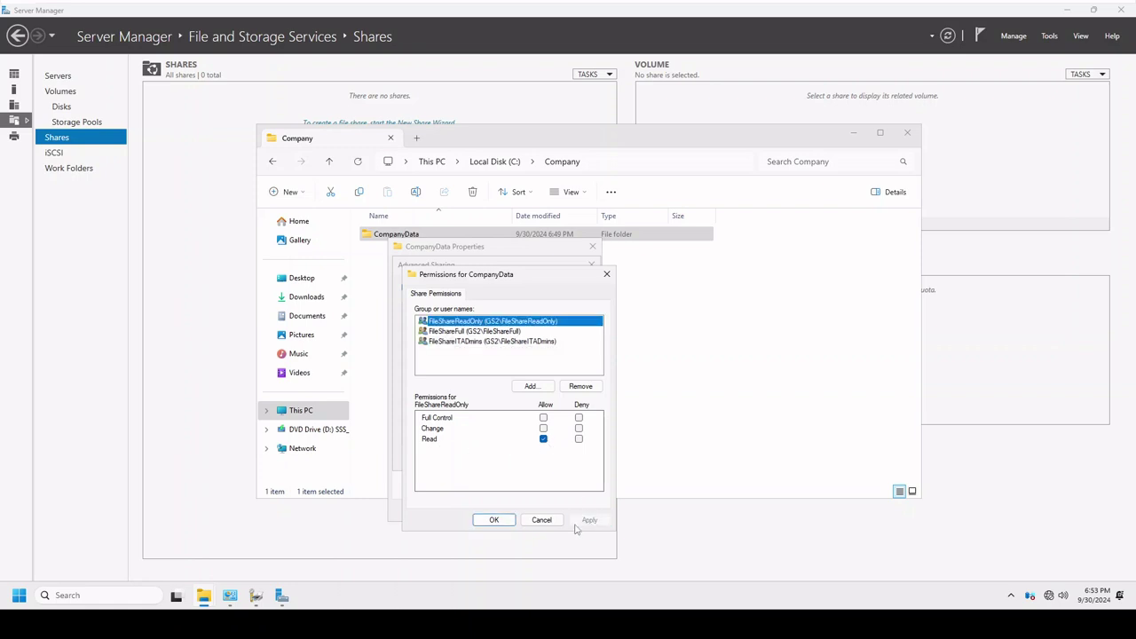
Confirm the CompanyData sharing settings and remove the Users entry from the folder's advanced security permissions.
{"action": "left_click", "coordinate": [495, 521]}
{"action": "left_click", "coordinate": [471, 457]}
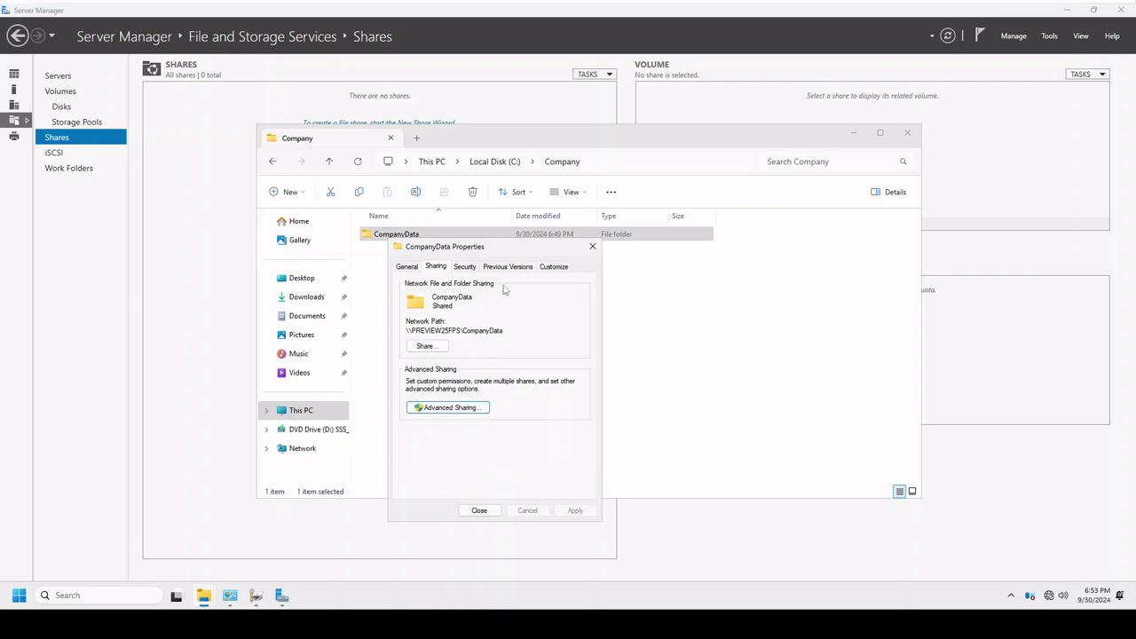
{"action": "left_click", "coordinate": [475, 267]}
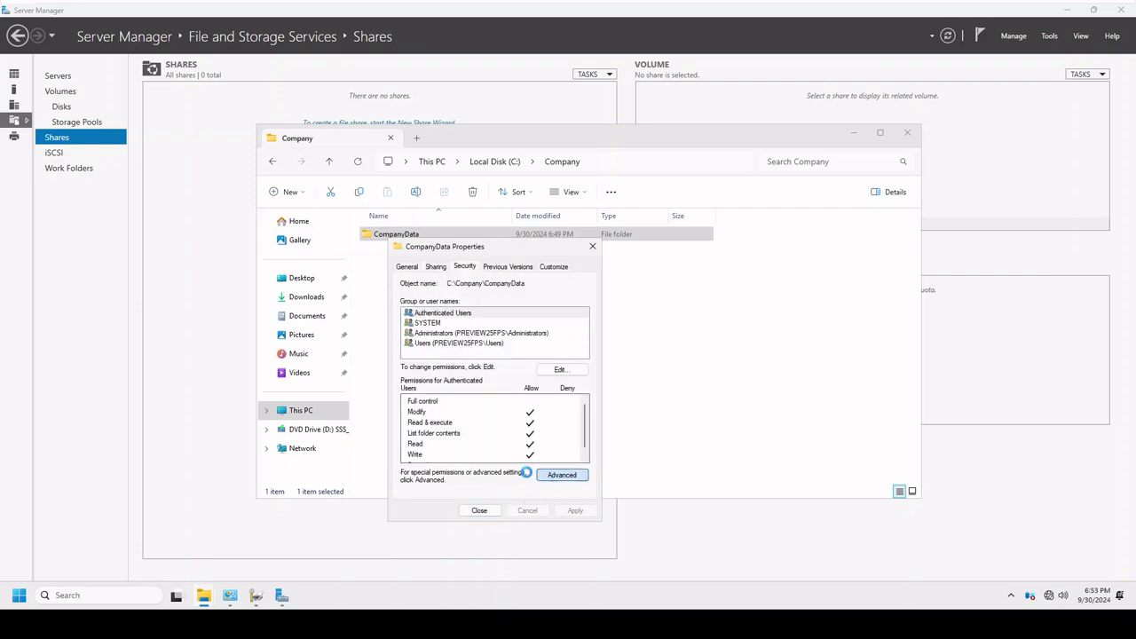
{"action": "left_click", "coordinate": [561, 475]}
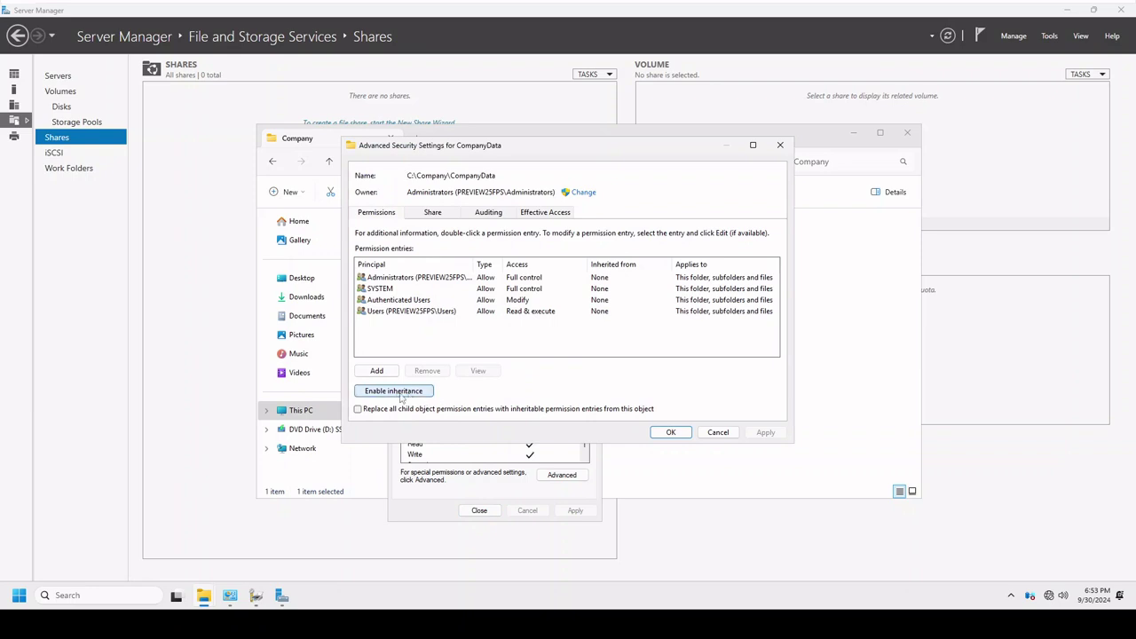
{"action": "left_click", "coordinate": [383, 313]}
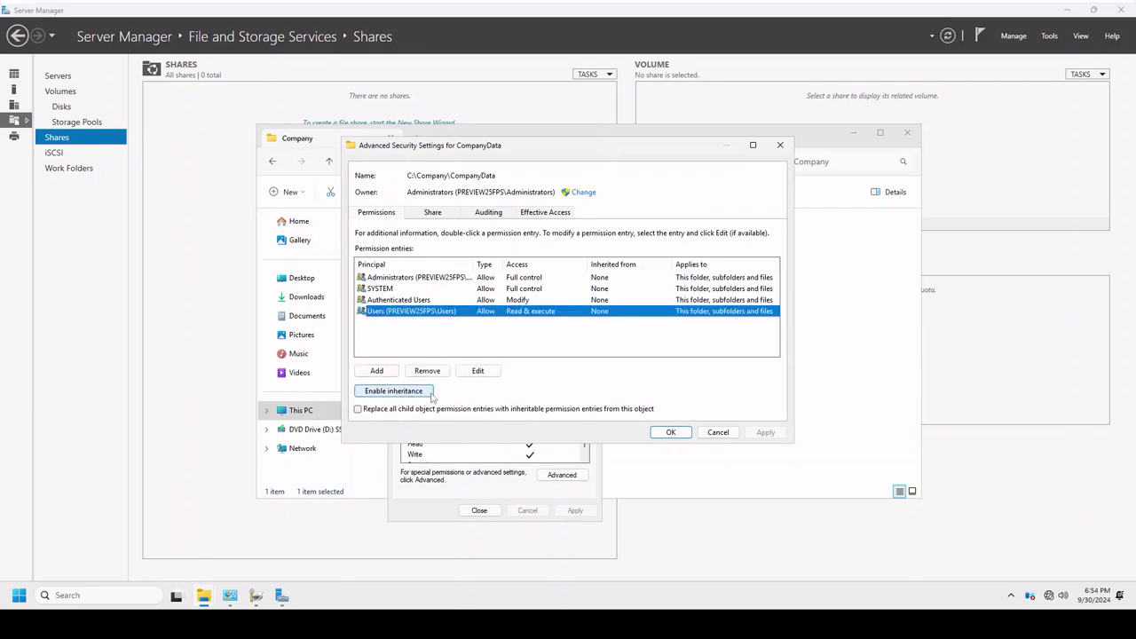
{"action": "left_click", "coordinate": [414, 372]}
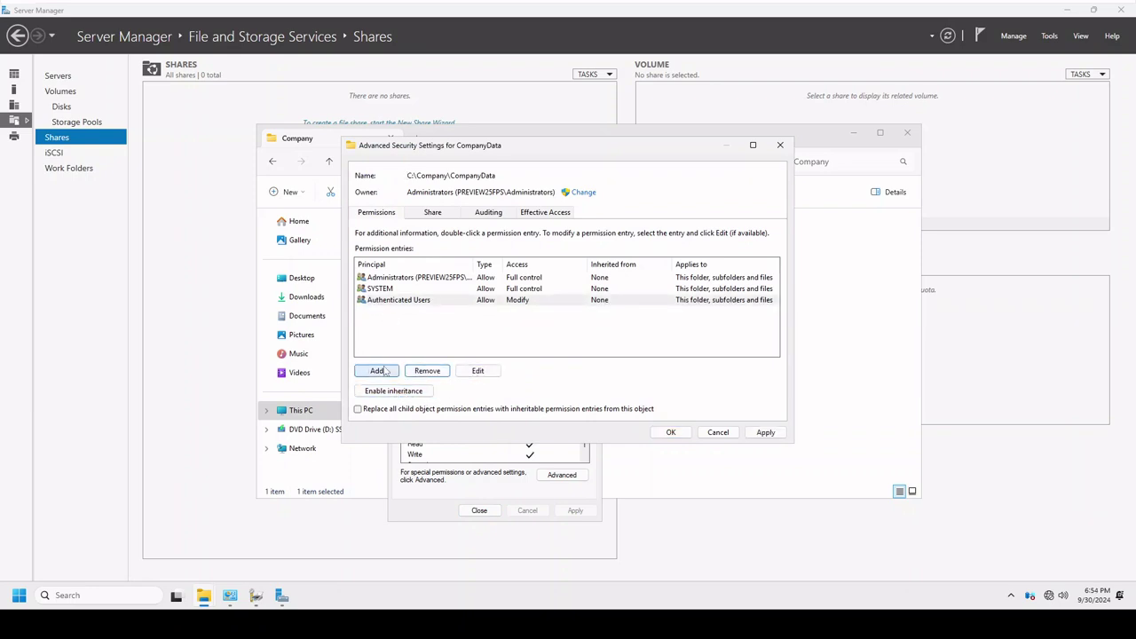
Add a CompanyData permission entry allowing Modify for the group FileShareFull, found by searching for "file", and save the security settings.
{"action": "left_click", "coordinate": [378, 371]}
{"action": "left_click", "coordinate": [377, 155]}
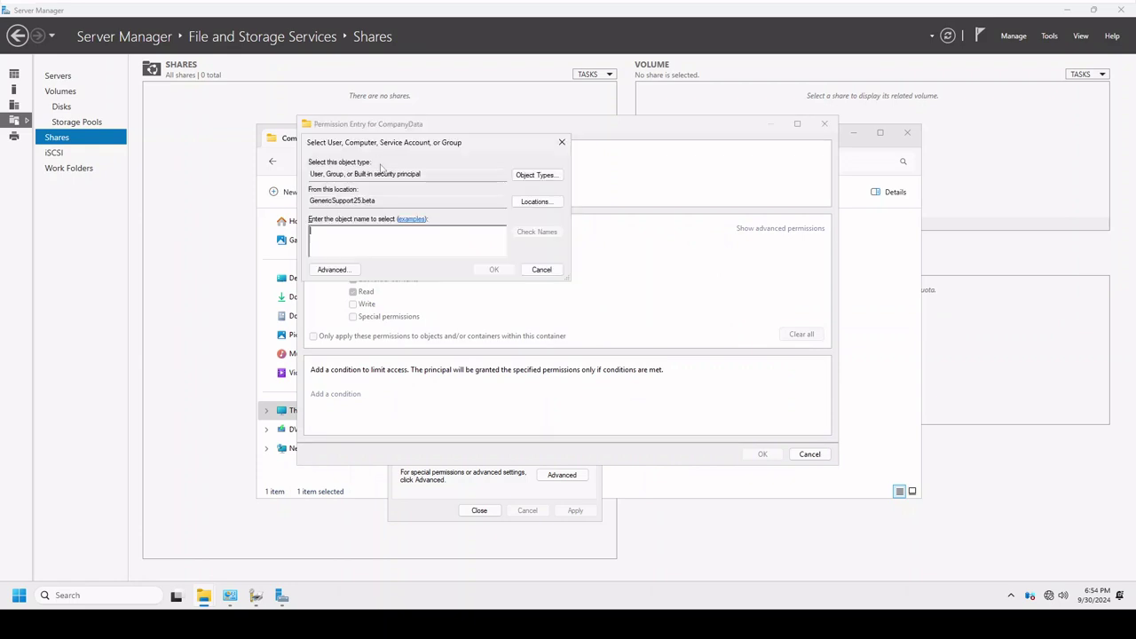
{"action": "type", "text": "file"}
{"action": "left_click", "coordinate": [537, 233]}
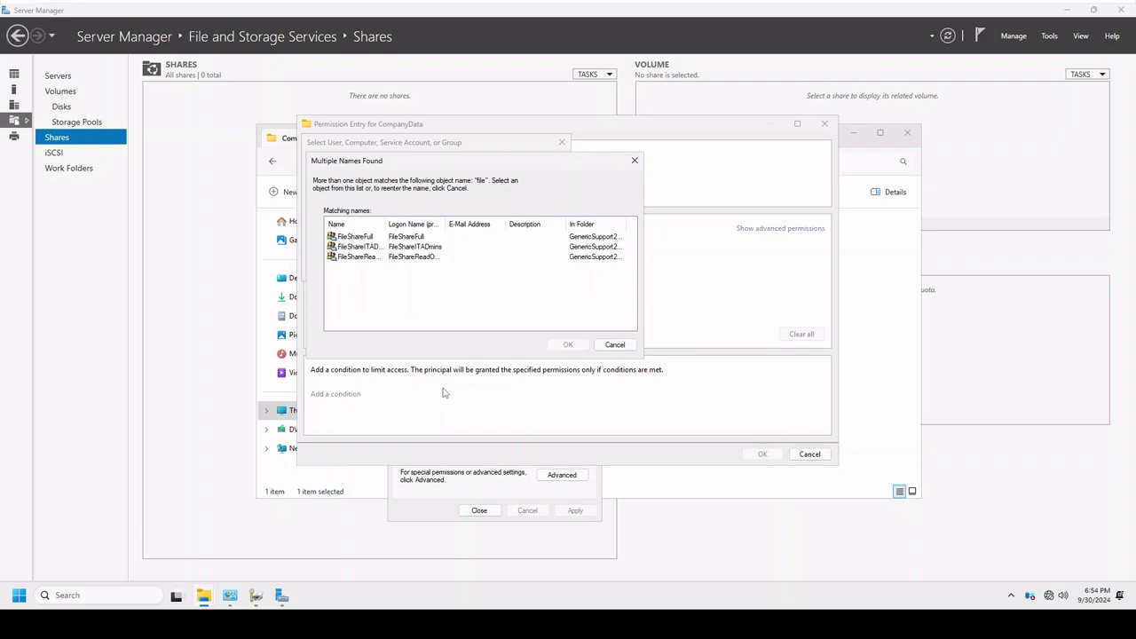
{"action": "left_click", "coordinate": [373, 237]}
{"action": "left_click", "coordinate": [566, 345]}
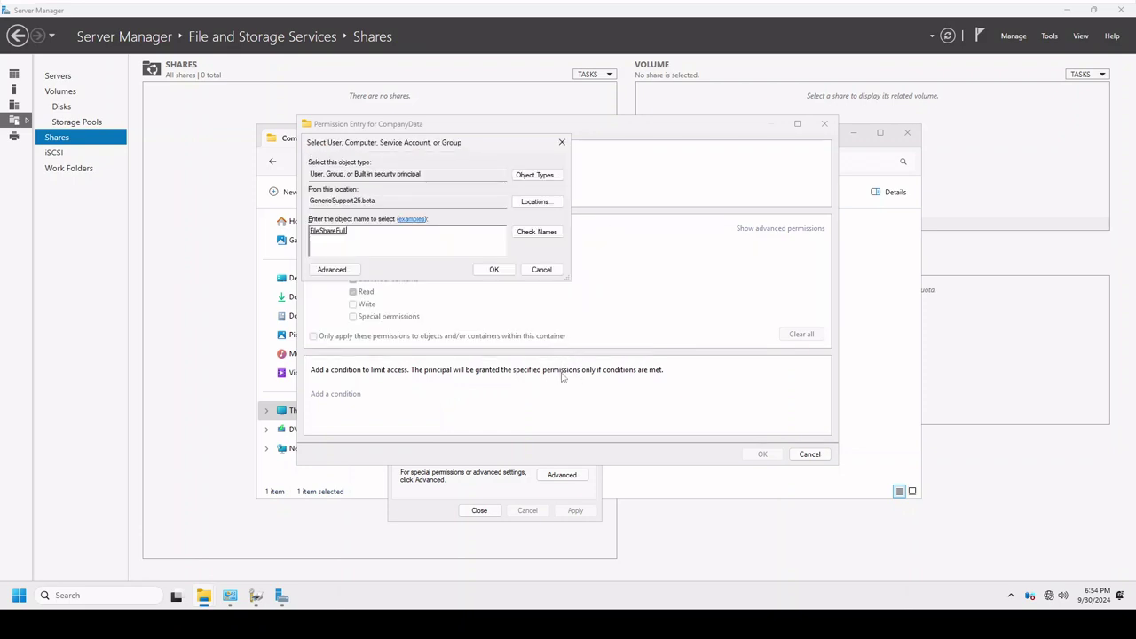
{"action": "left_click", "coordinate": [507, 274]}
{"action": "left_click", "coordinate": [353, 254]}
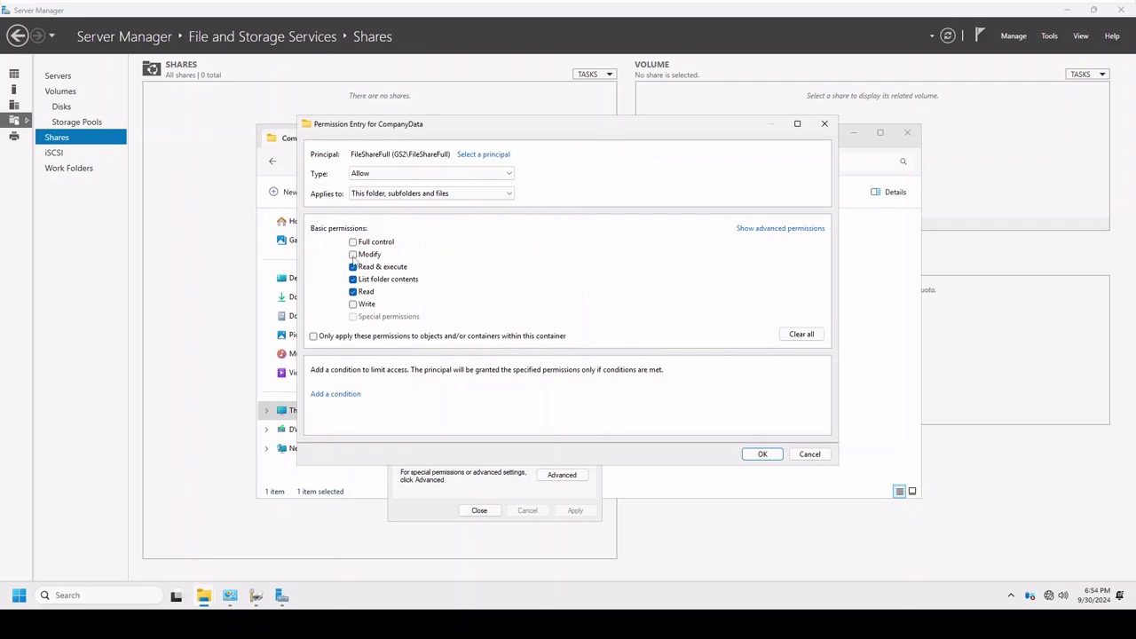
{"action": "left_click", "coordinate": [352, 303]}
{"action": "left_click", "coordinate": [762, 454]}
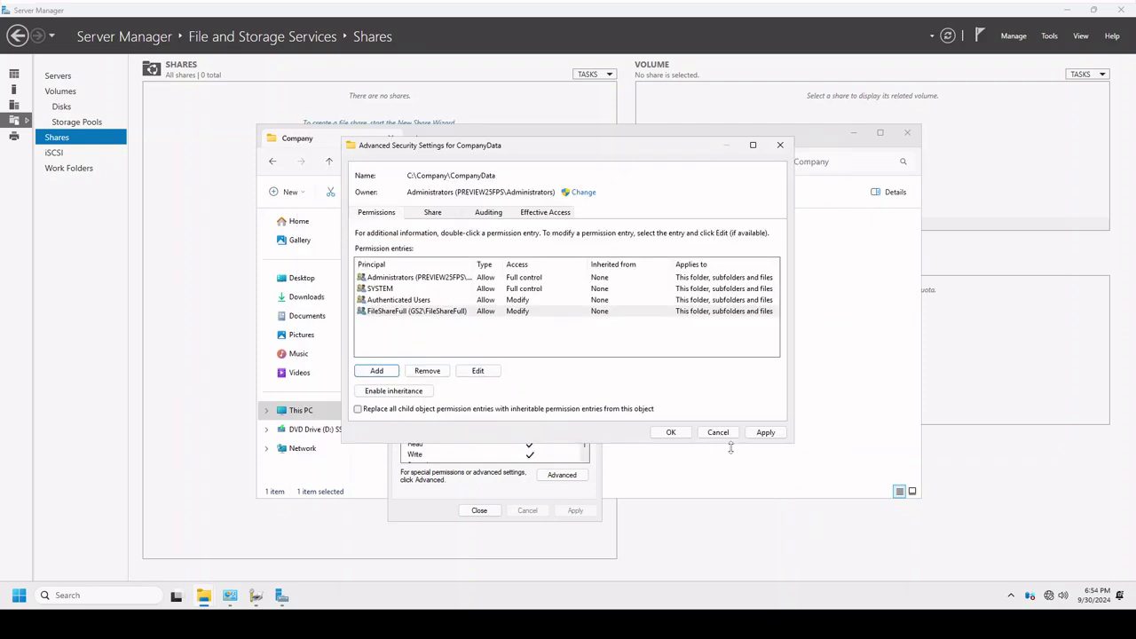
{"action": "left_click", "coordinate": [765, 433]}
{"action": "left_click", "coordinate": [671, 432]}
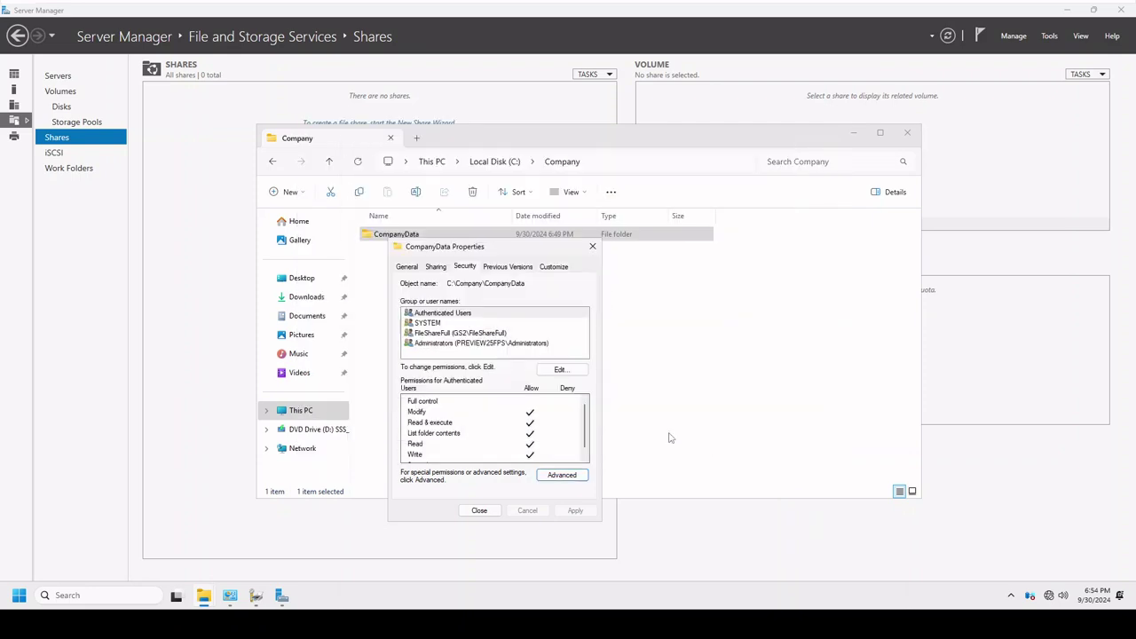
Reopen CompanyData's advanced security settings and review the basic permissions of the FileShareFull entry without changing them.
{"action": "left_click", "coordinate": [555, 475]}
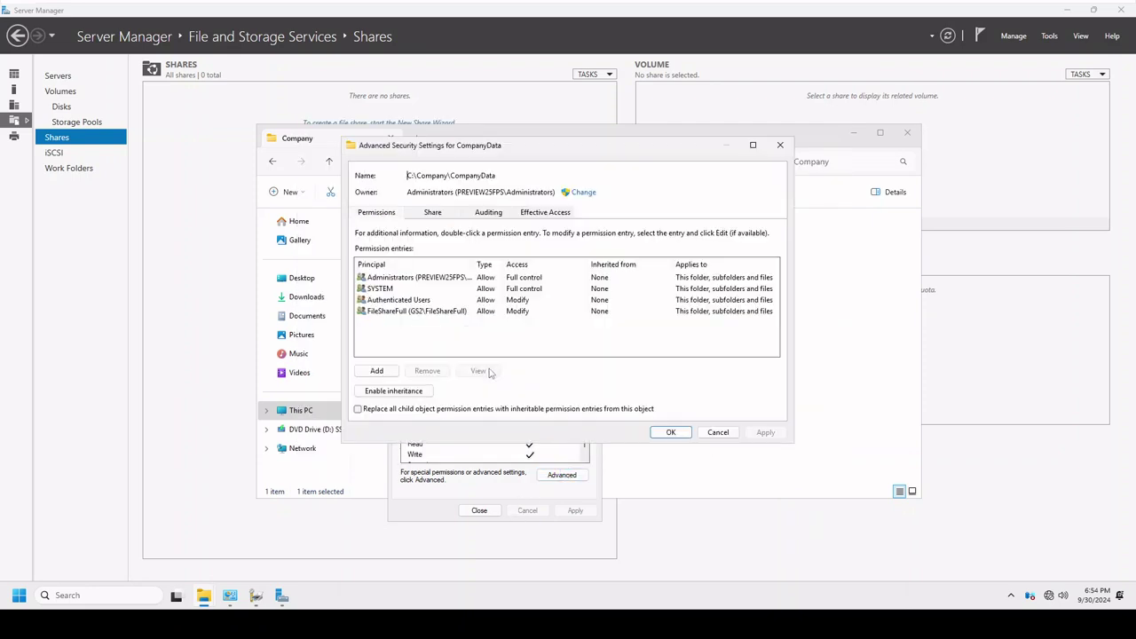
{"action": "left_click", "coordinate": [424, 311]}
{"action": "left_click", "coordinate": [467, 370]}
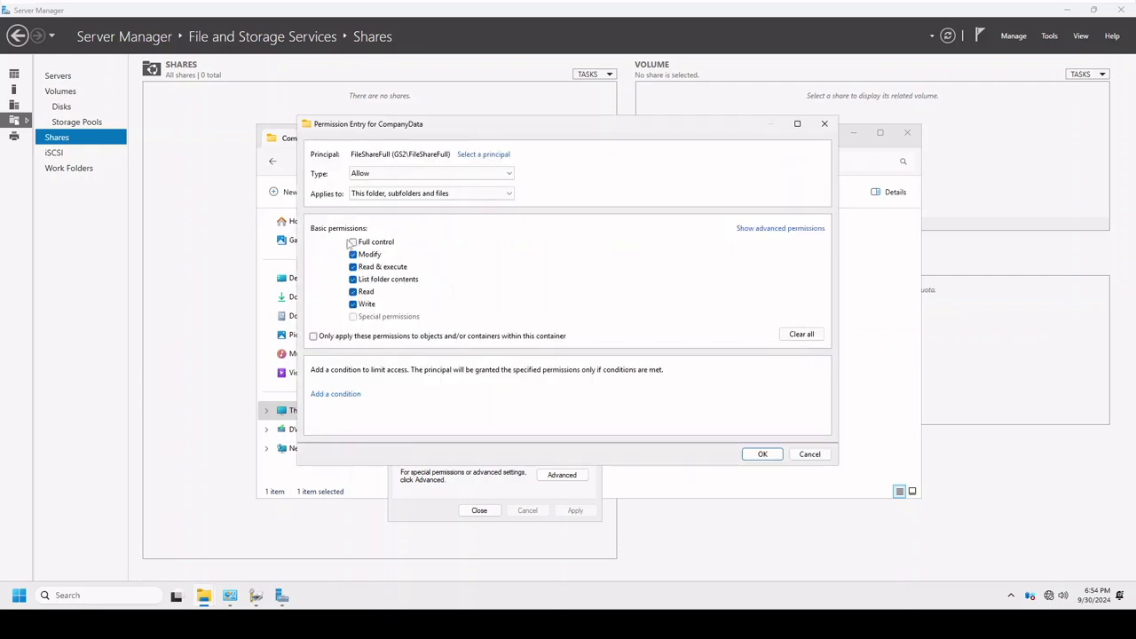
{"action": "left_click", "coordinate": [817, 453]}
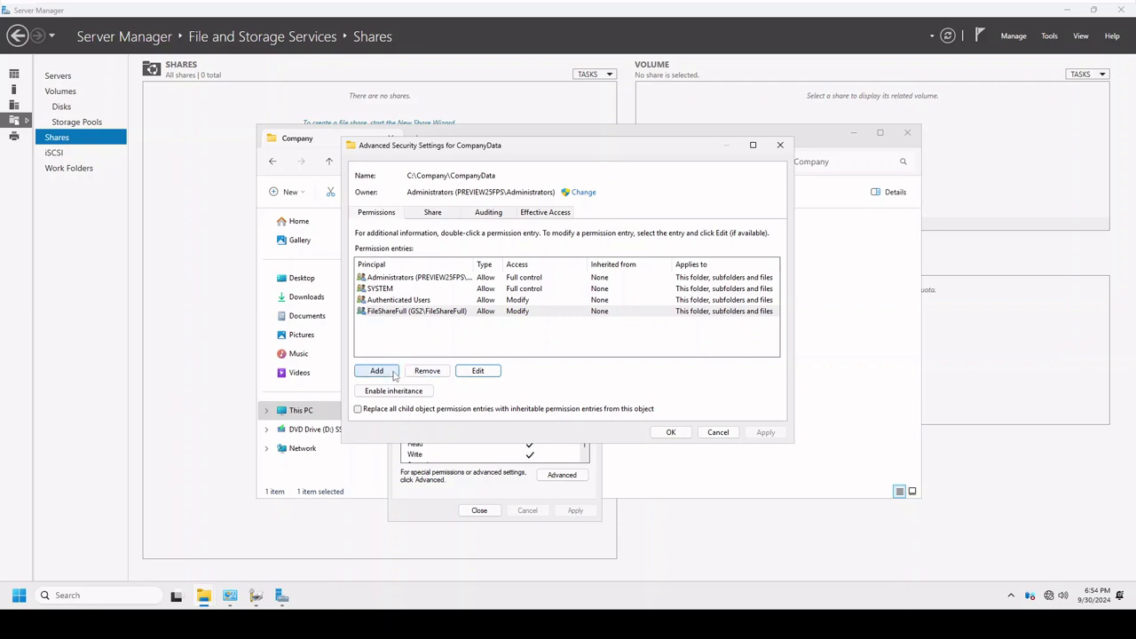
Add a CompanyData permission entry for FileShareReadOnly, found by searching for "file", keeping Read & execute, List folder contents and Read.
{"action": "left_click", "coordinate": [394, 374]}
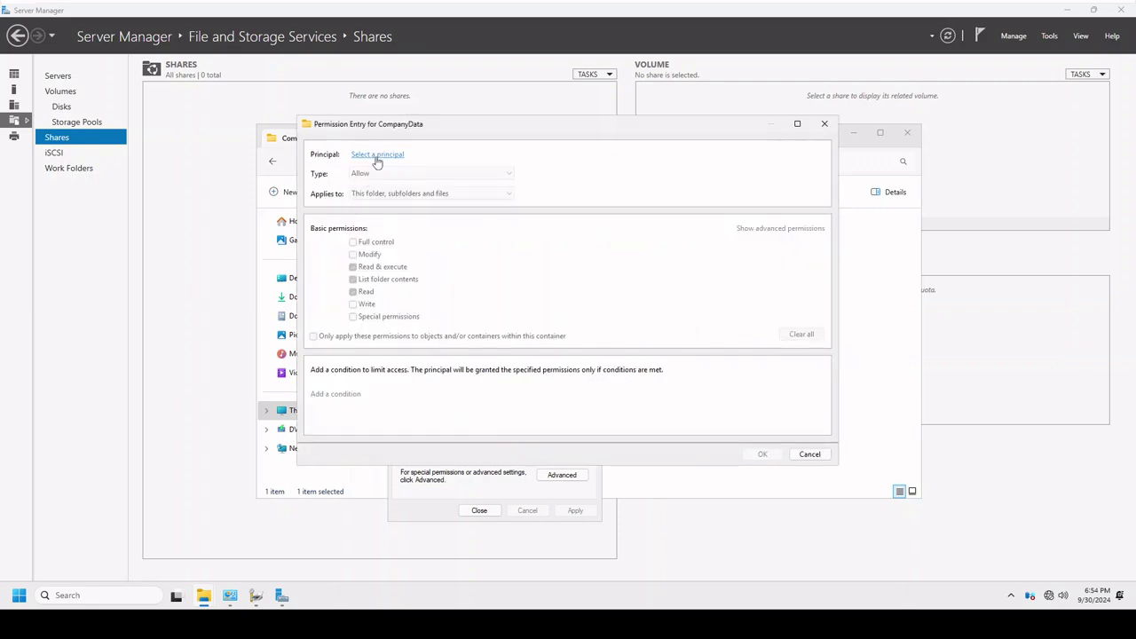
{"action": "left_click", "coordinate": [377, 156]}
{"action": "type", "text": "file"}
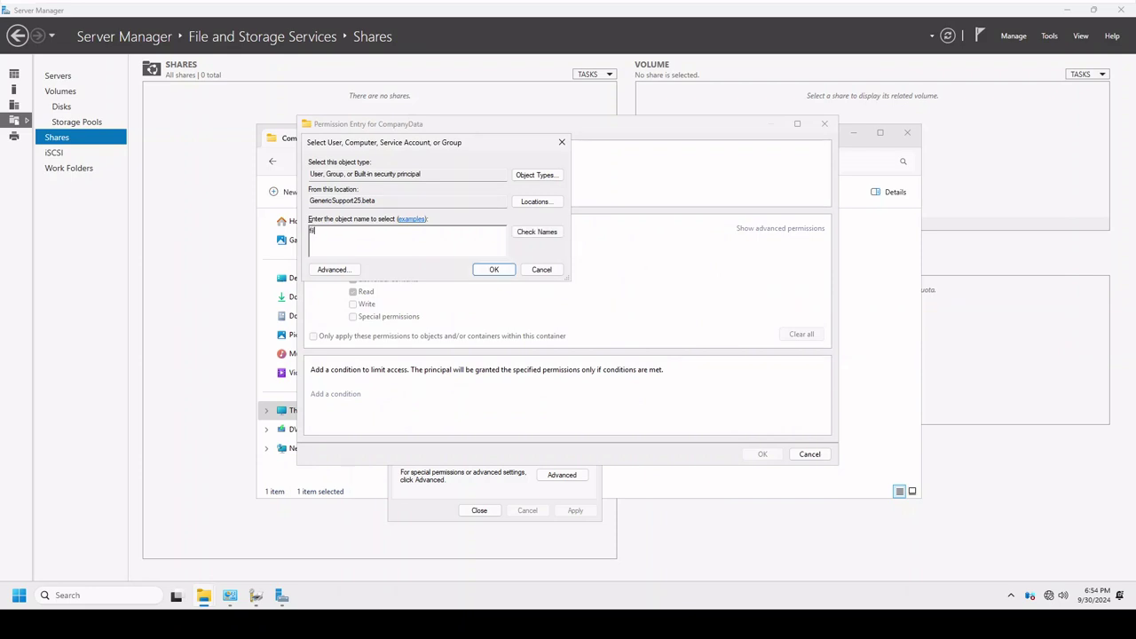
{"action": "left_click", "coordinate": [538, 234]}
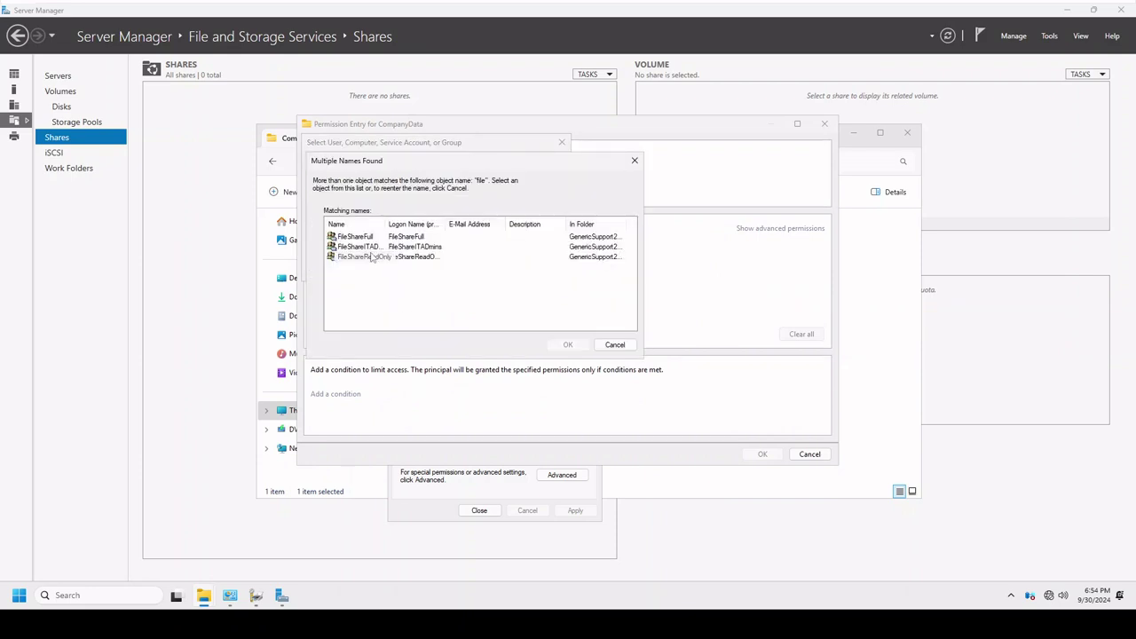
{"action": "left_click", "coordinate": [373, 257]}
{"action": "left_click", "coordinate": [584, 346]}
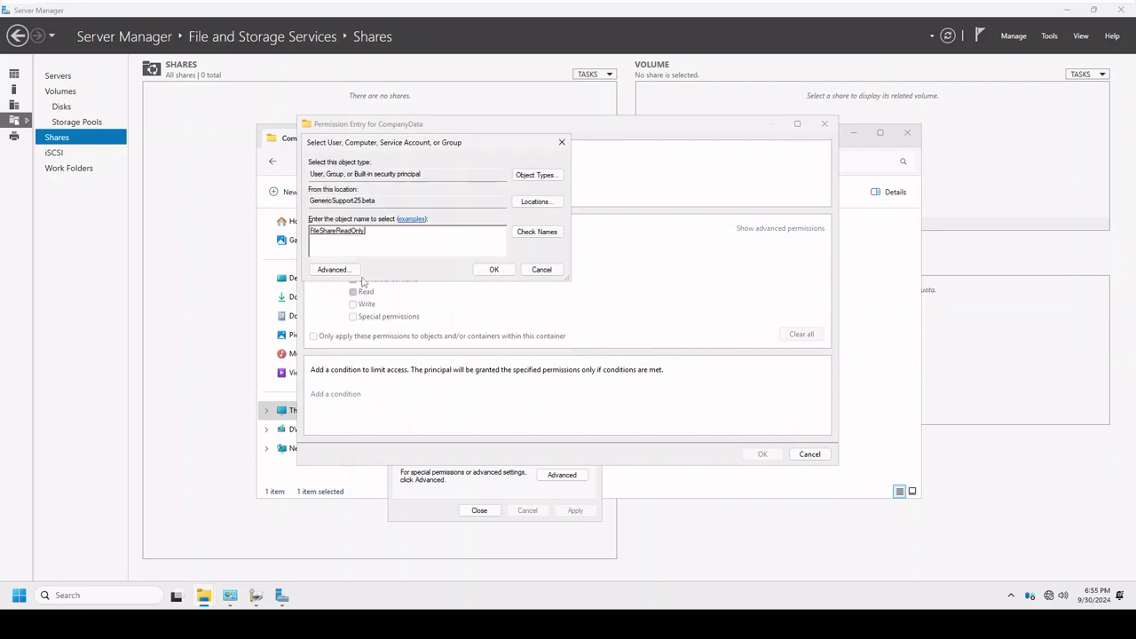
{"action": "left_click", "coordinate": [486, 268]}
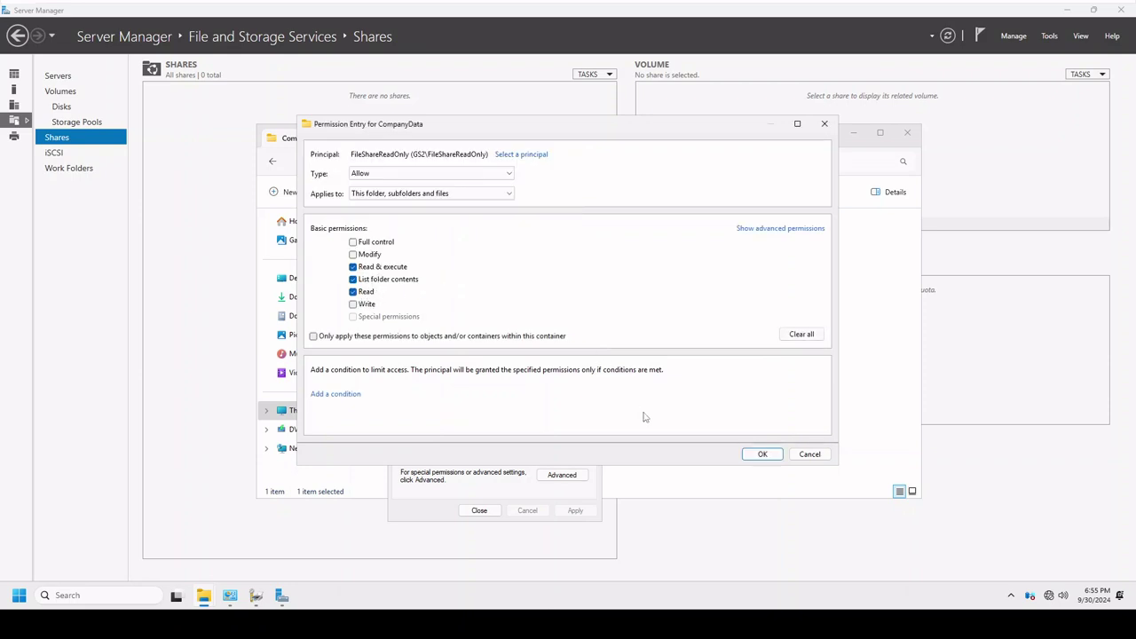
{"action": "left_click", "coordinate": [761, 453]}
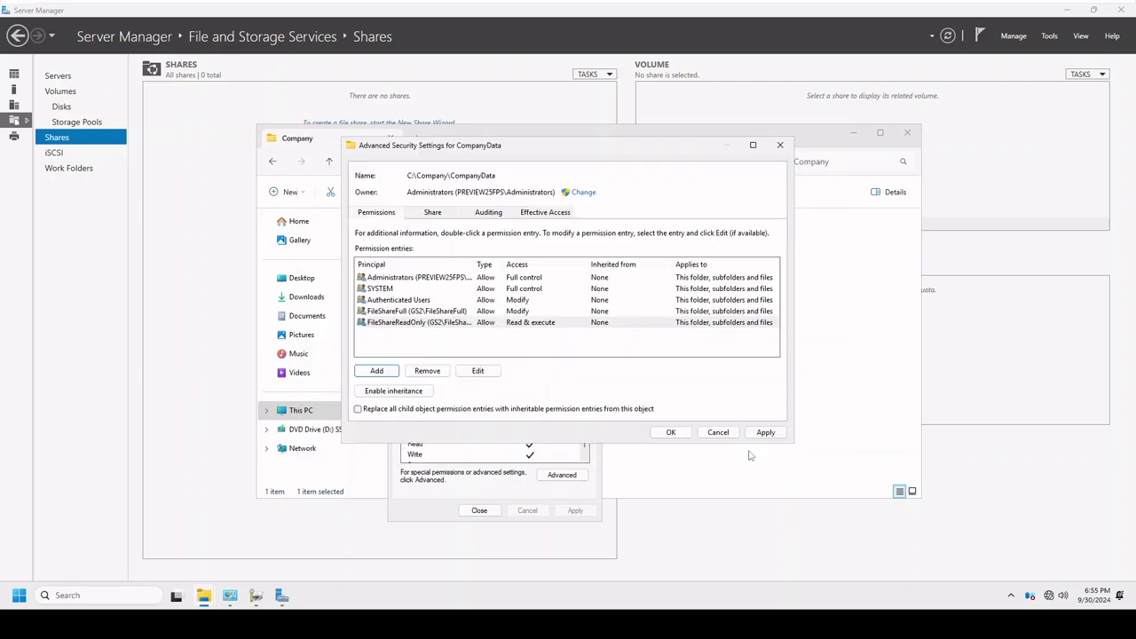
Add a CompanyData permission entry granting Full control to FileShareITADmins, found by searching for "file", save the security settings and close the folder properties.
{"action": "left_click", "coordinate": [376, 371]}
{"action": "left_click", "coordinate": [377, 155]}
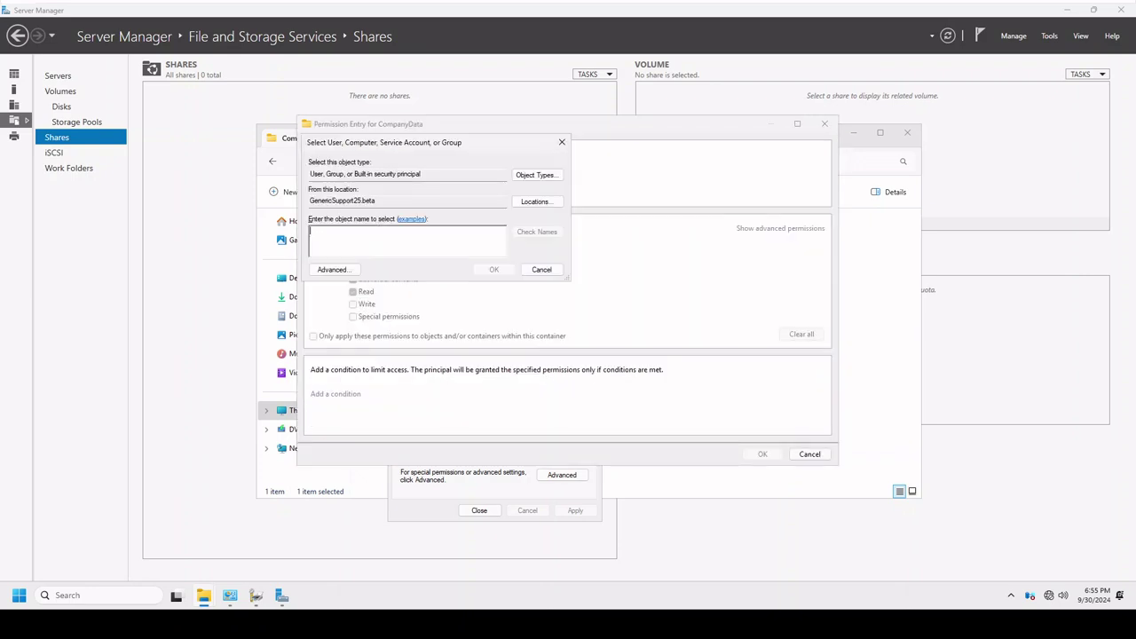
{"action": "type", "text": "file"}
{"action": "left_click", "coordinate": [556, 233]}
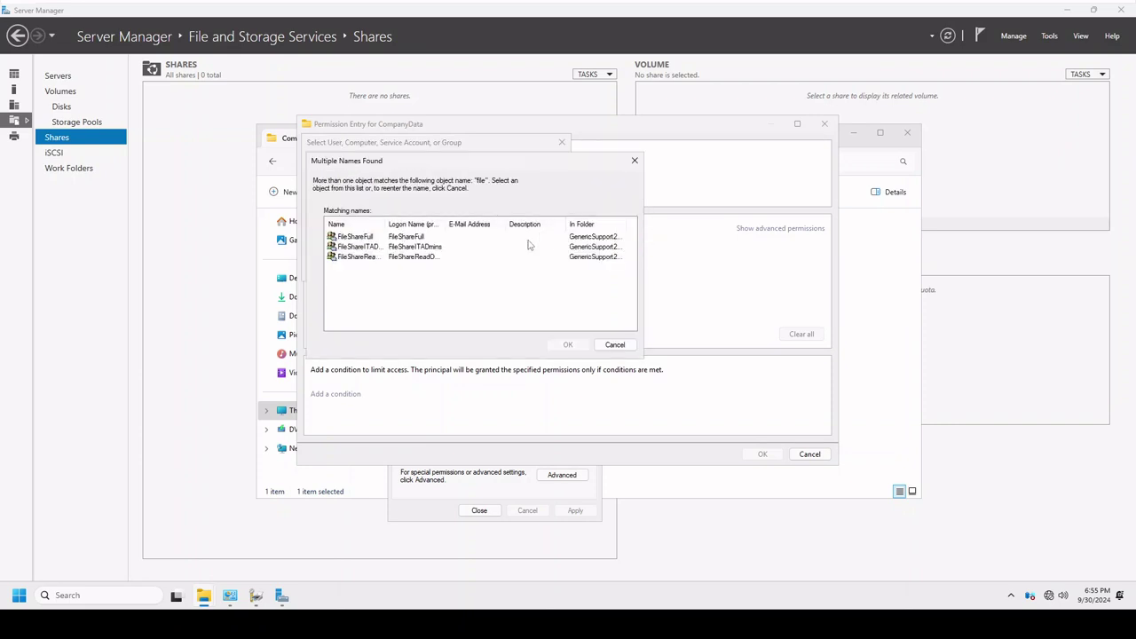
{"action": "left_click", "coordinate": [365, 249]}
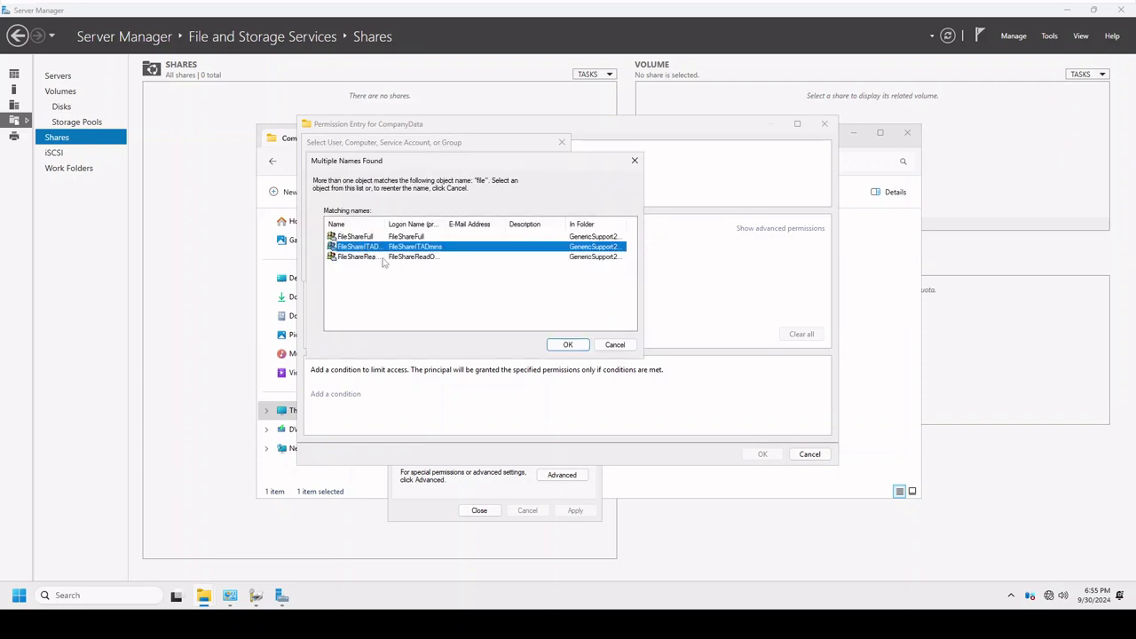
{"action": "left_click", "coordinate": [568, 345]}
{"action": "left_click", "coordinate": [493, 269]}
{"action": "left_click", "coordinate": [382, 242]}
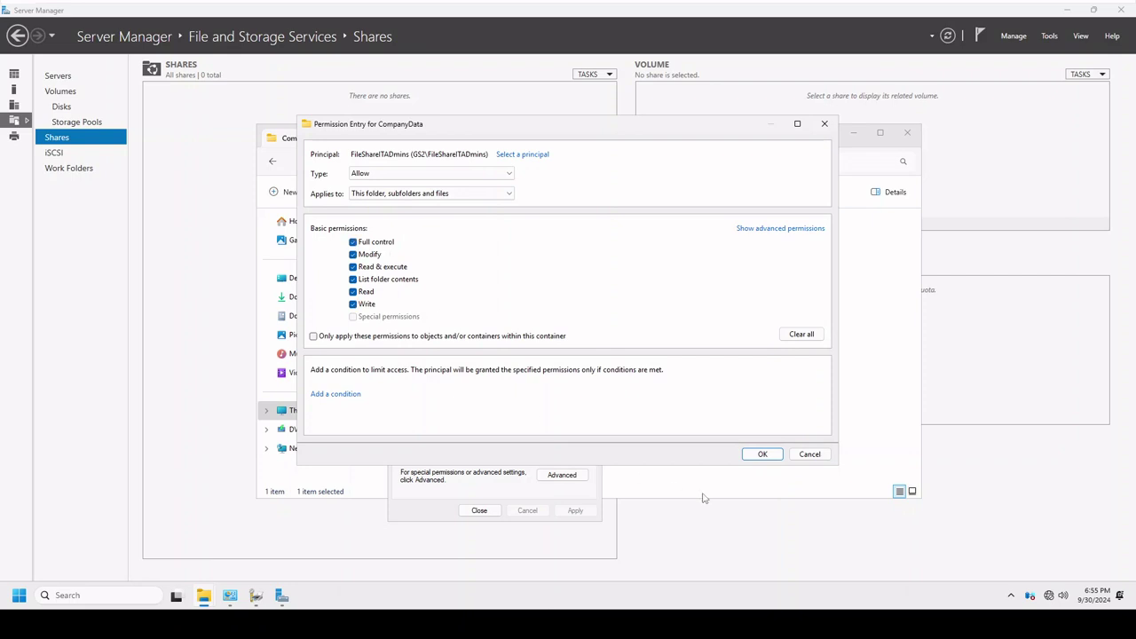
{"action": "left_click", "coordinate": [762, 454]}
{"action": "left_click", "coordinate": [671, 434]}
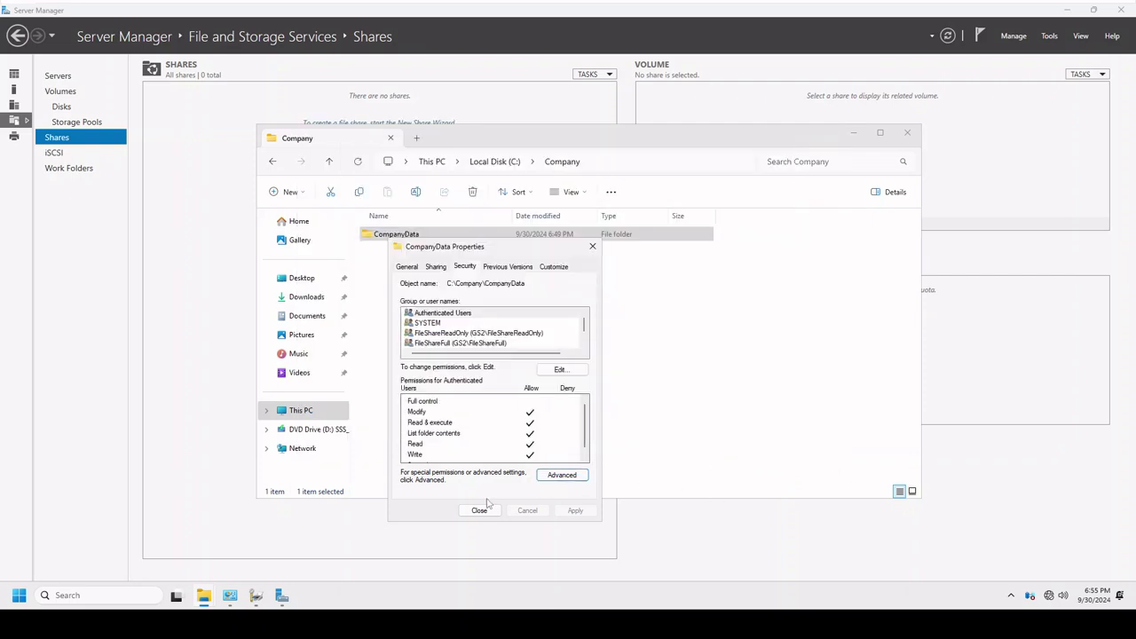
{"action": "left_click", "coordinate": [479, 512]}
{"action": "left_click", "coordinate": [444, 310]}
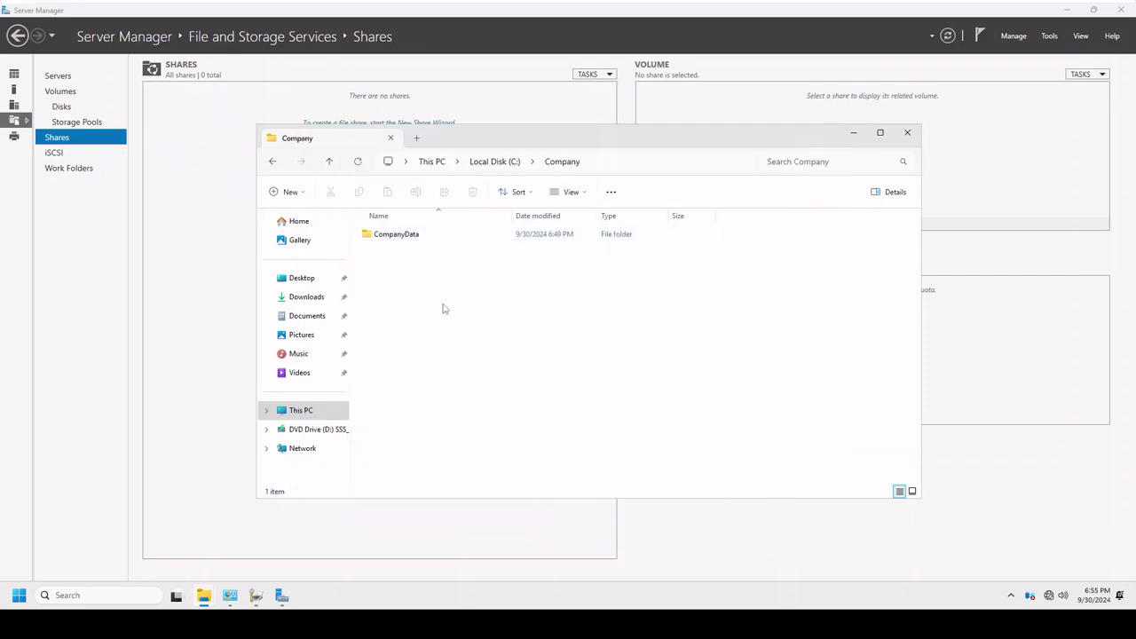
Open \\localhost from the Run dialog to check the shared folders, and refresh the Shares list in Server Manager.
{"action": "left_click", "coordinate": [405, 241]}
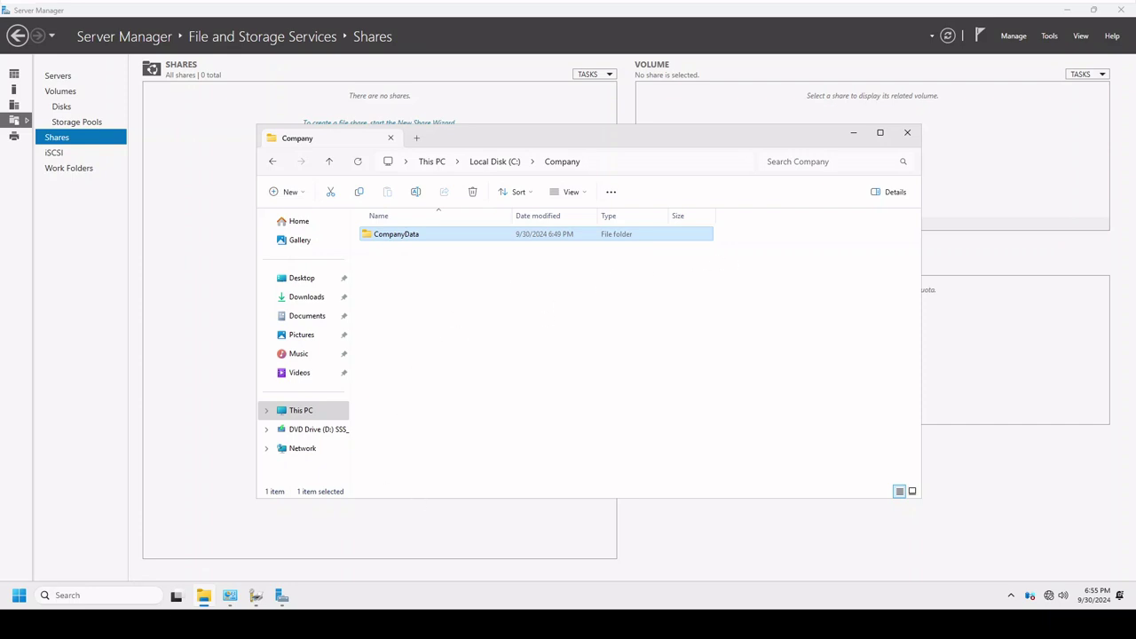
{"action": "right_click", "coordinate": [19, 595]}
{"action": "left_click", "coordinate": [25, 523]}
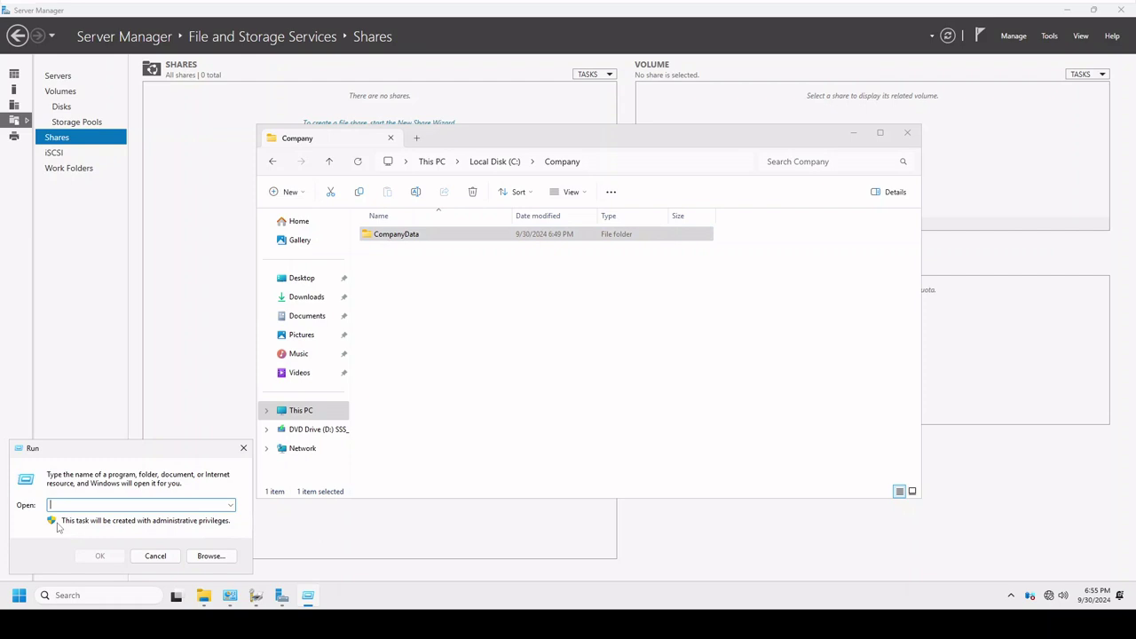
{"action": "type", "text": "\\\\localhost"}
{"action": "key", "text": "Return"}
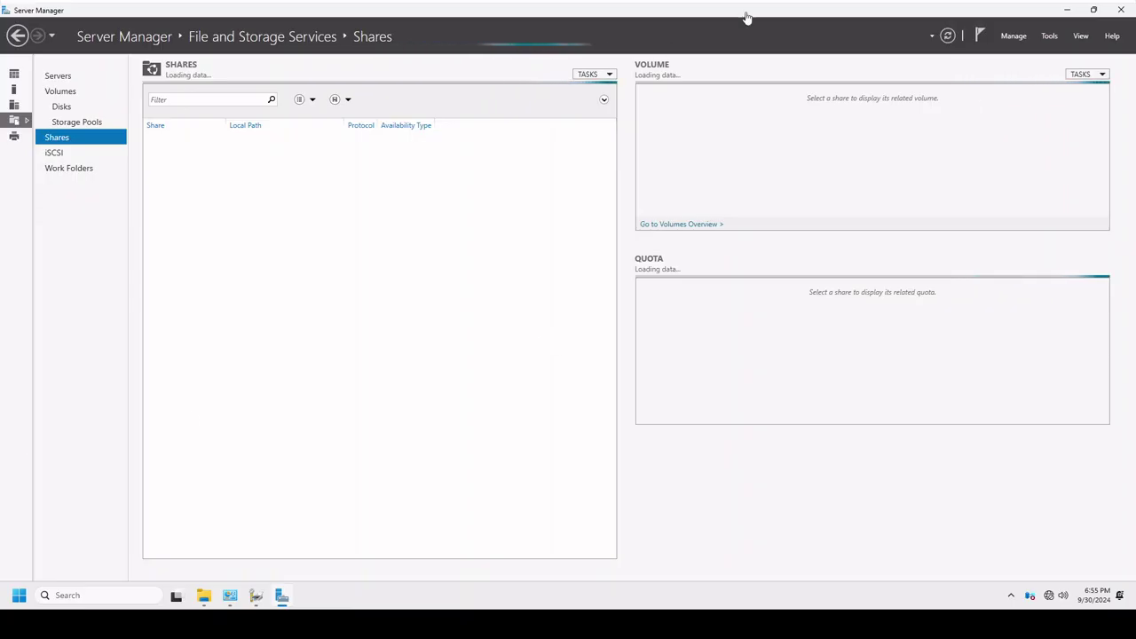
{"action": "left_click", "coordinate": [950, 36]}
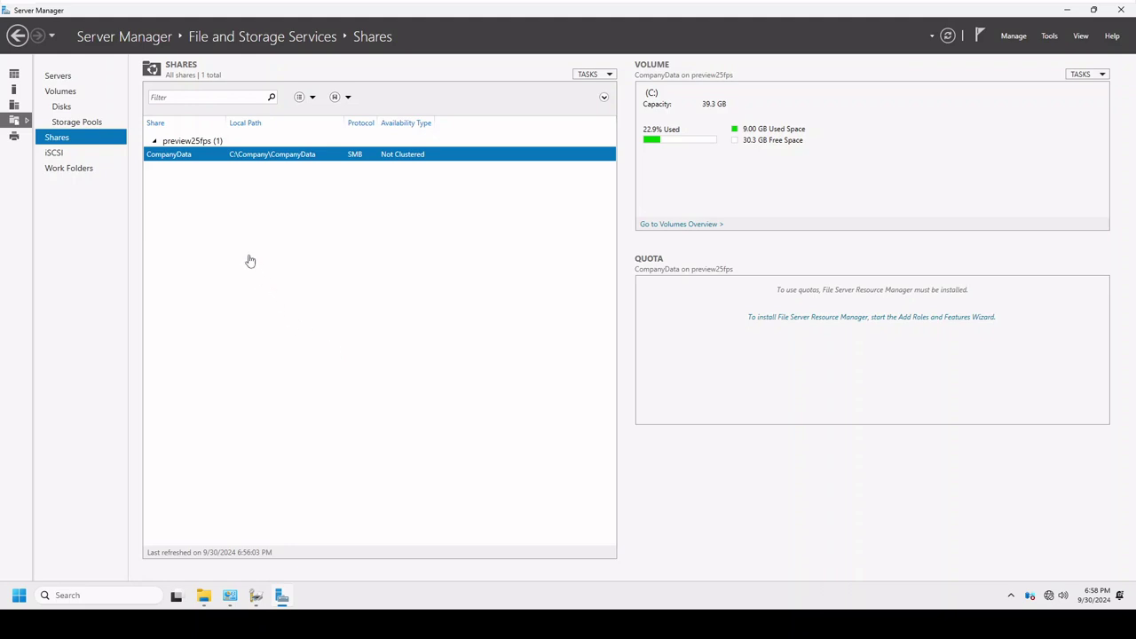
{"action": "right_click", "coordinate": [254, 258]}
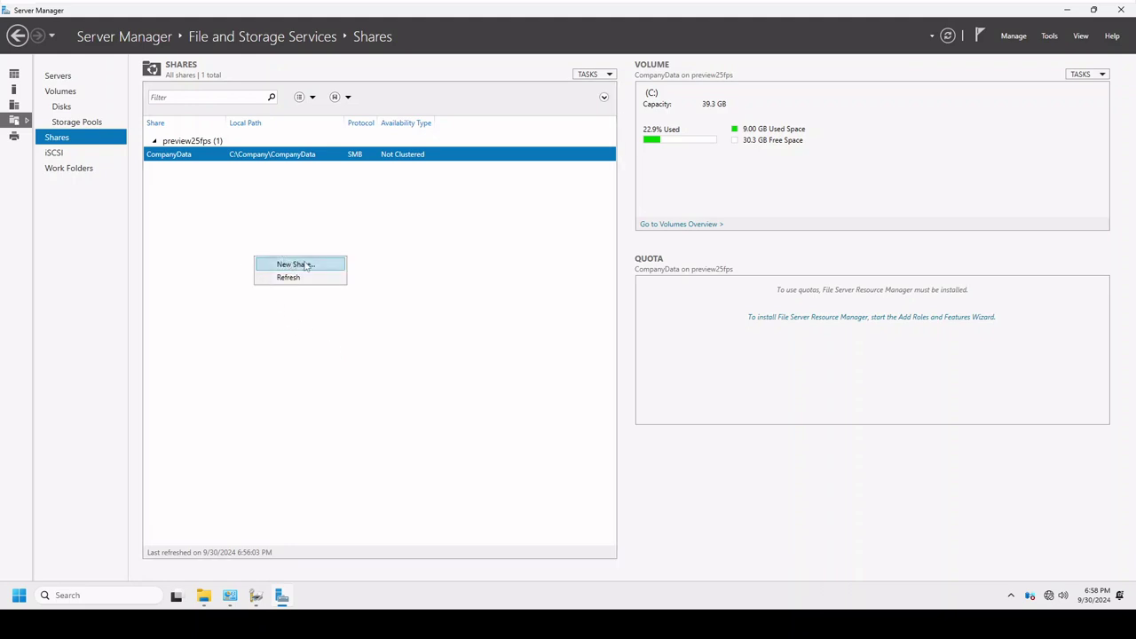
{"action": "left_click", "coordinate": [528, 291]}
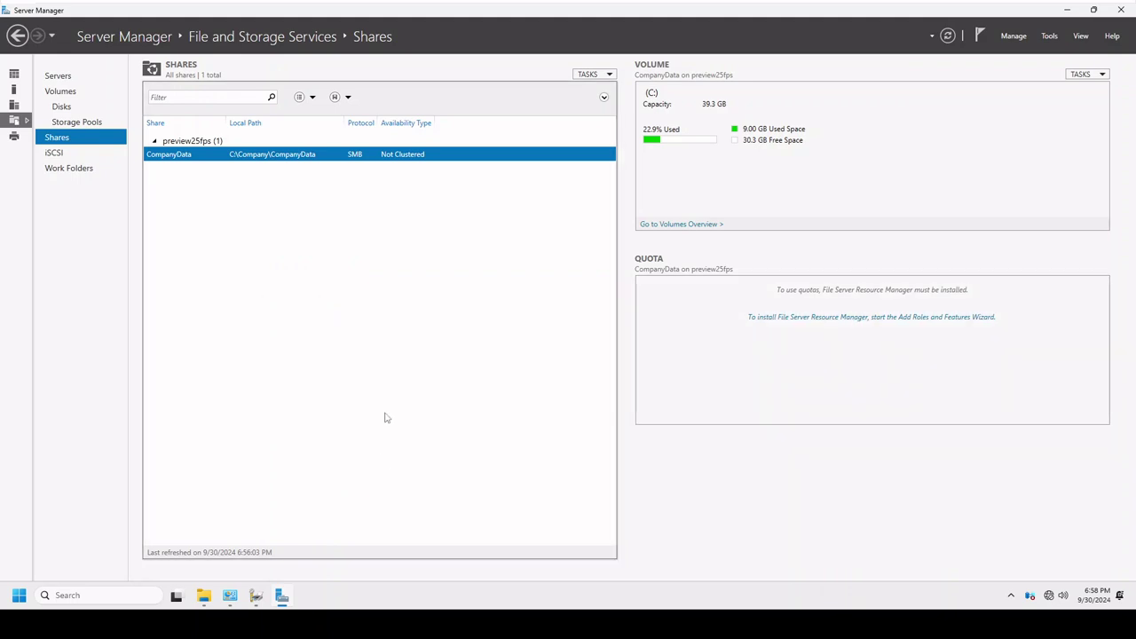
{"action": "right_click", "coordinate": [314, 334]}
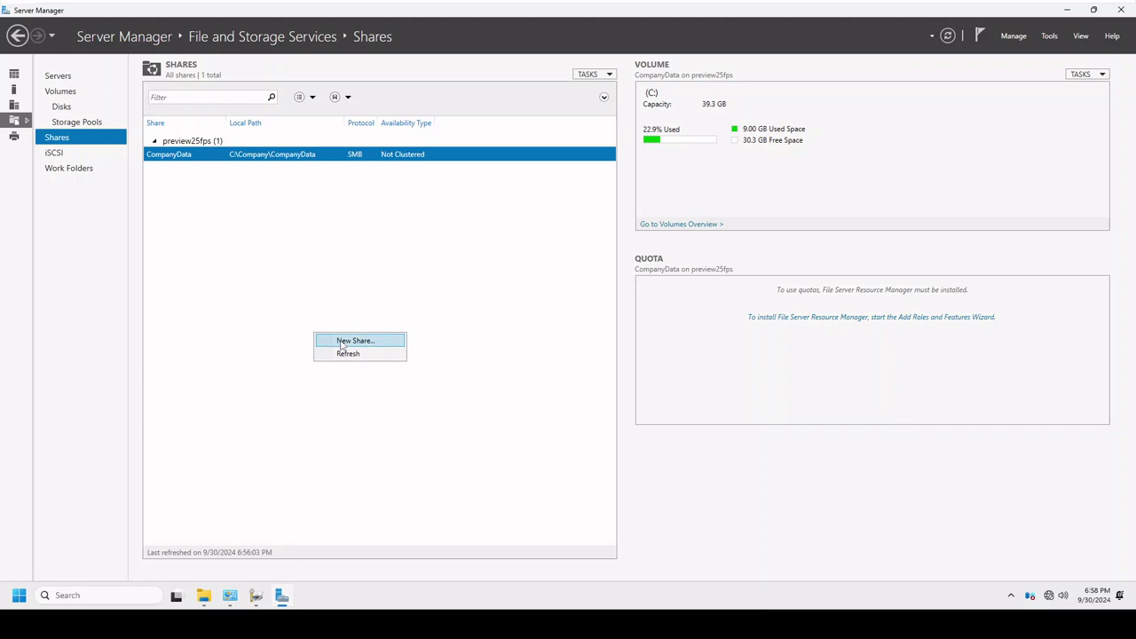
{"action": "left_click", "coordinate": [387, 304]}
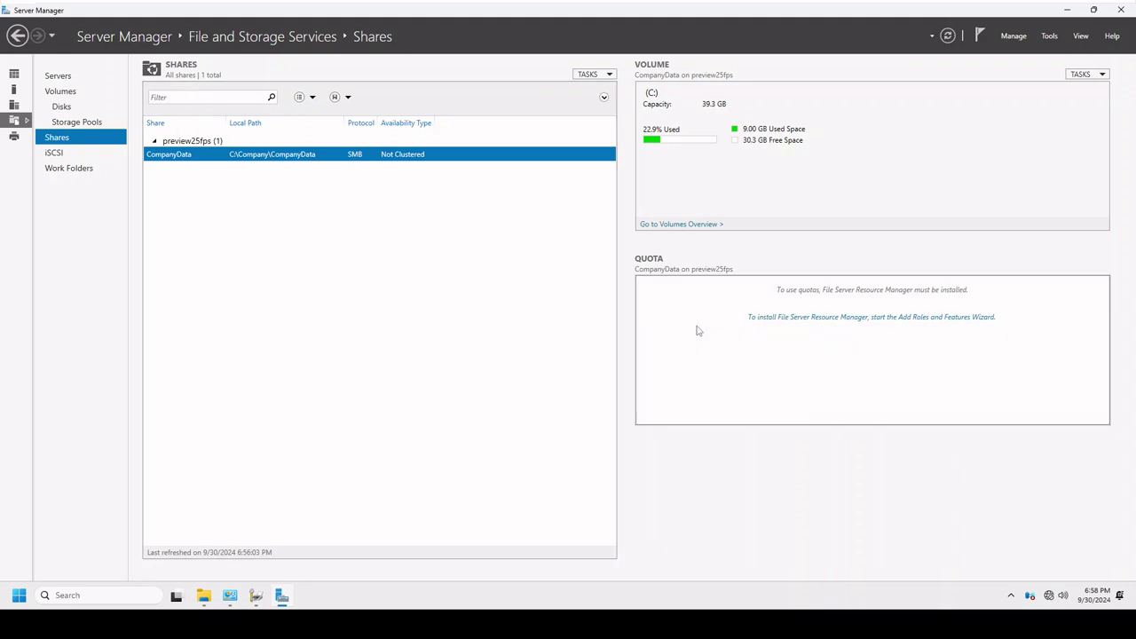
Install the File Server Resource Manager role service with its management tools, without selecting extra features, and close the wizard.
{"action": "left_click", "coordinate": [848, 321]}
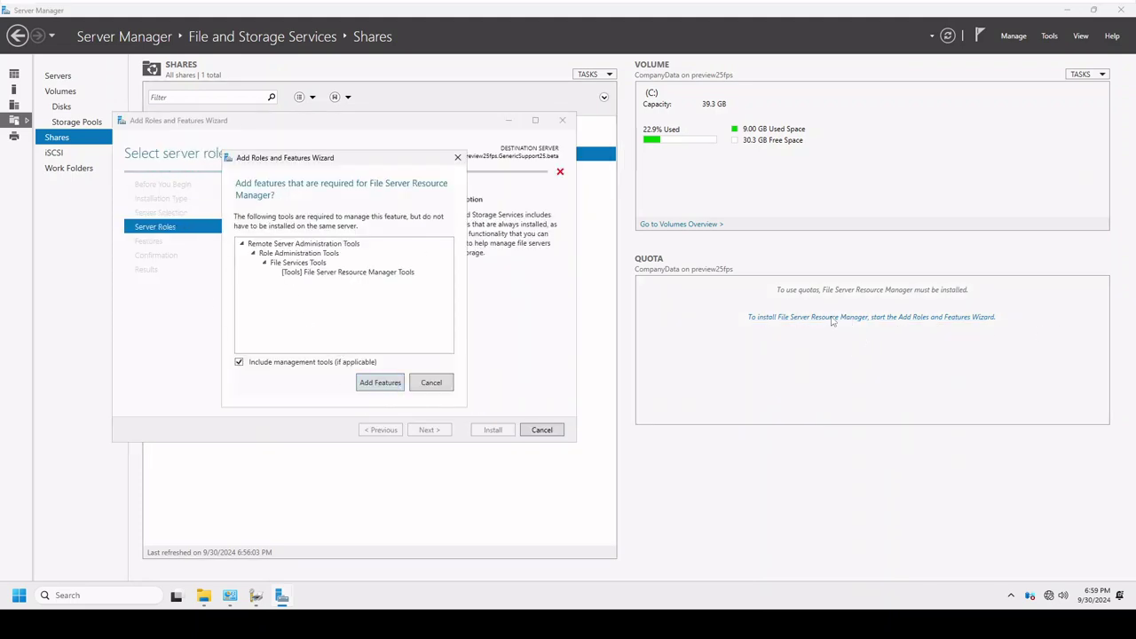
{"action": "left_click", "coordinate": [376, 385]}
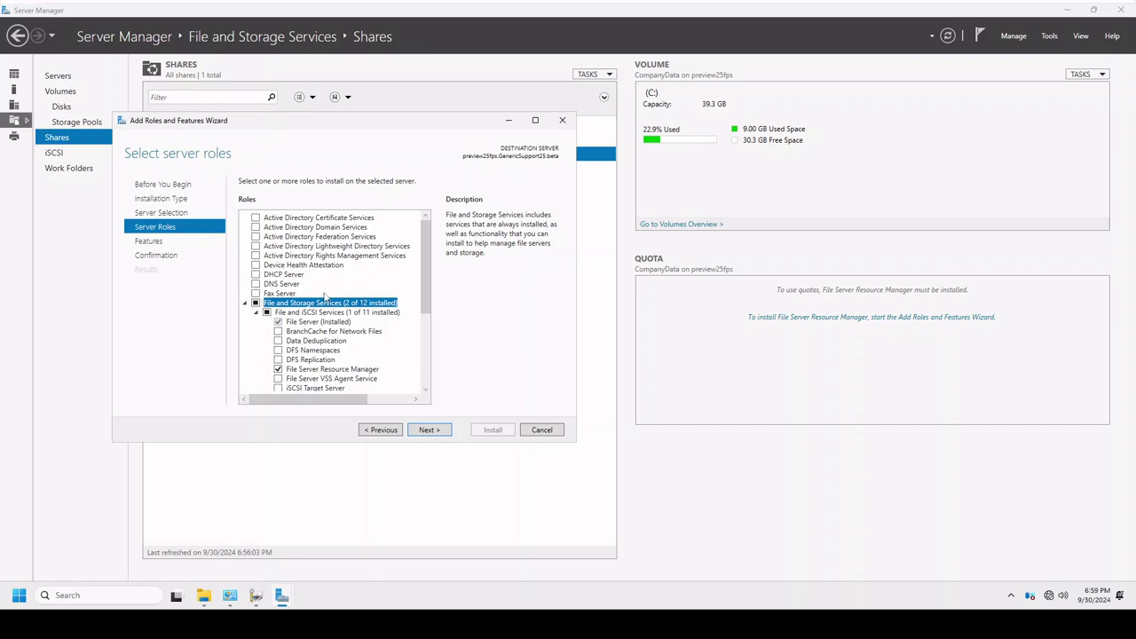
{"action": "left_click", "coordinate": [425, 432]}
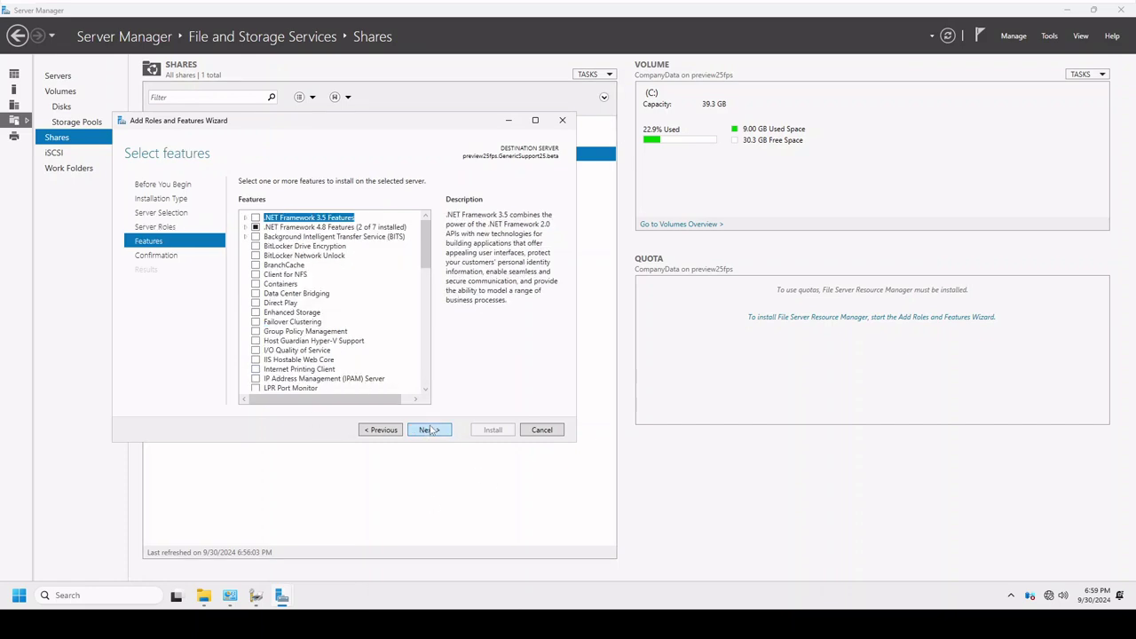
{"action": "left_click", "coordinate": [433, 431]}
{"action": "left_click", "coordinate": [493, 430]}
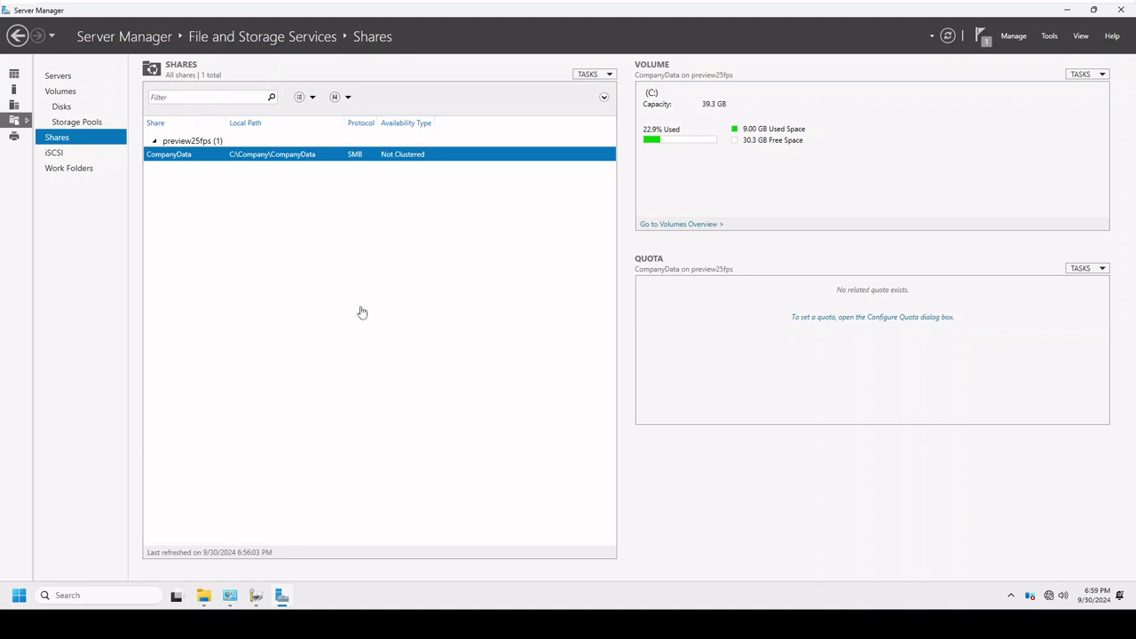
Start a new share using the SMB Share - Advanced profile and continue to the share location.
{"action": "right_click", "coordinate": [285, 244]}
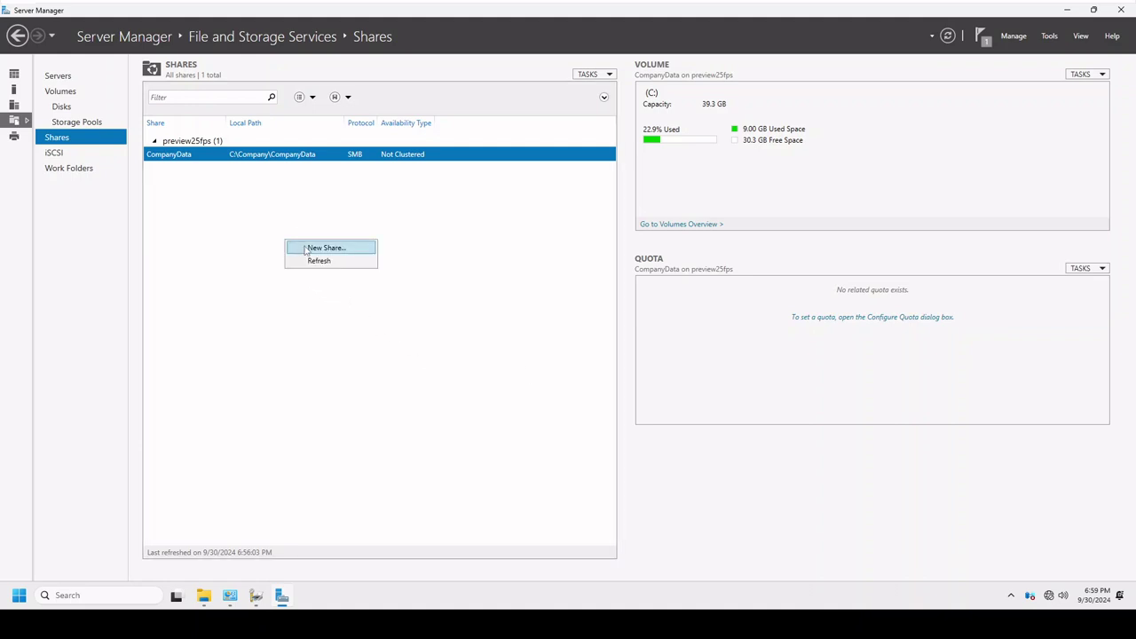
{"action": "left_click", "coordinate": [297, 249]}
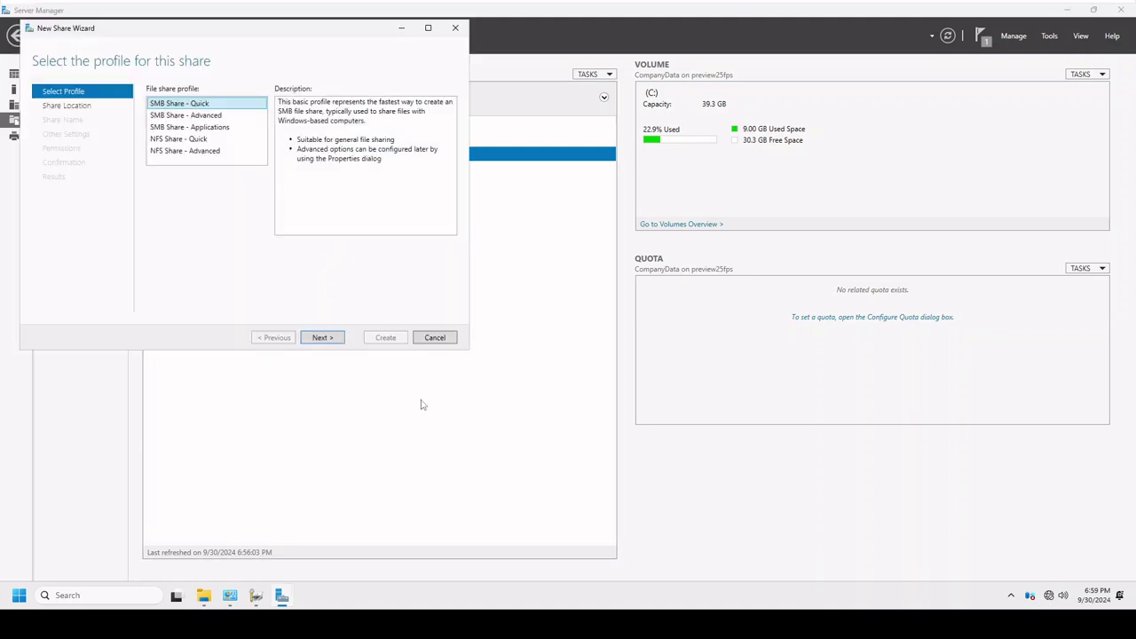
{"action": "left_click", "coordinate": [192, 117]}
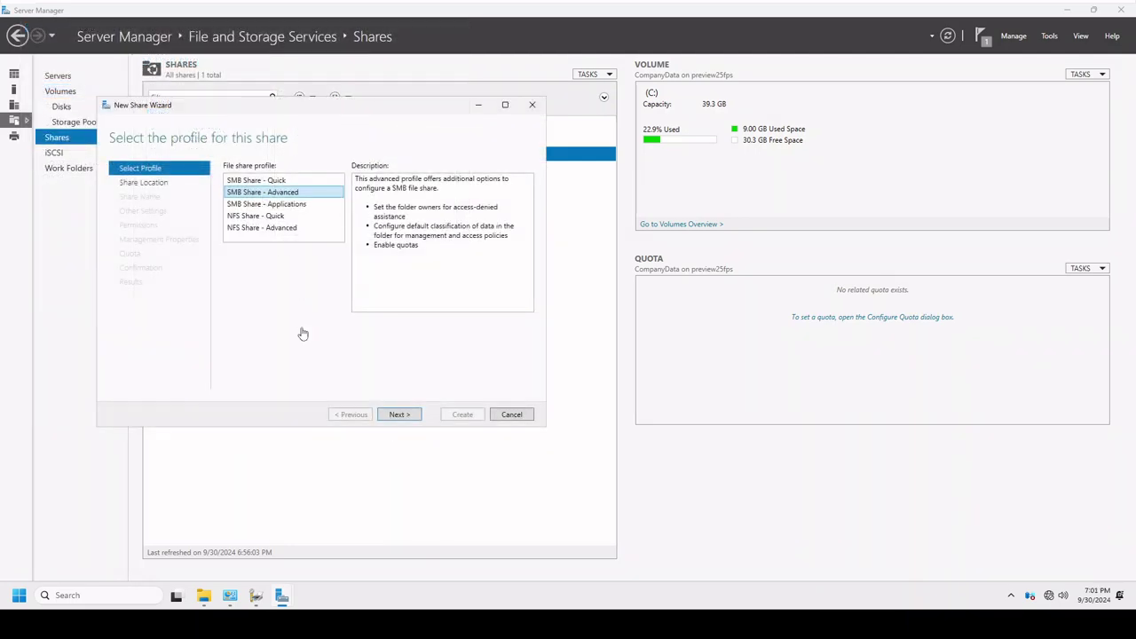
{"action": "left_click", "coordinate": [399, 415]}
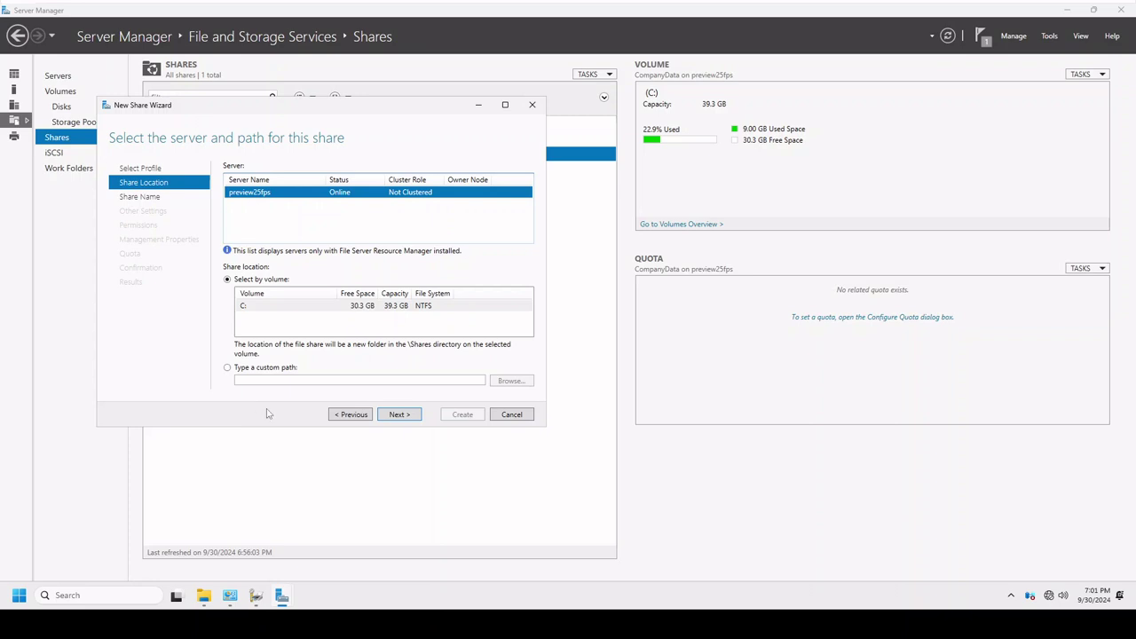
{"action": "left_click", "coordinate": [398, 415]}
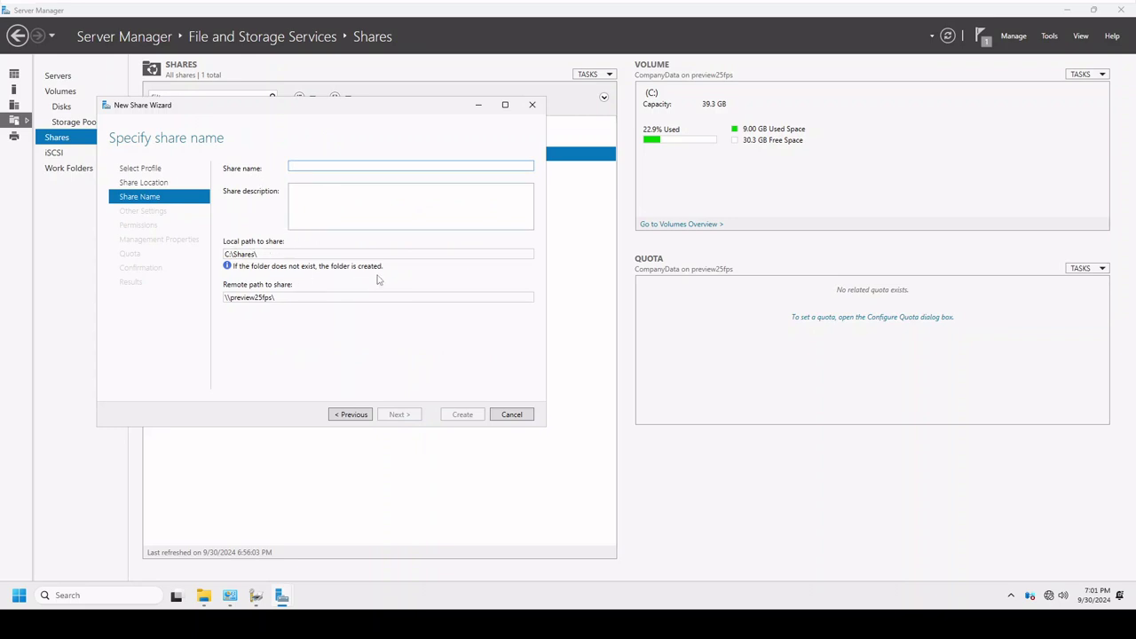
{"action": "key", "text": "Tab"}
{"action": "key", "text": "Tab"}
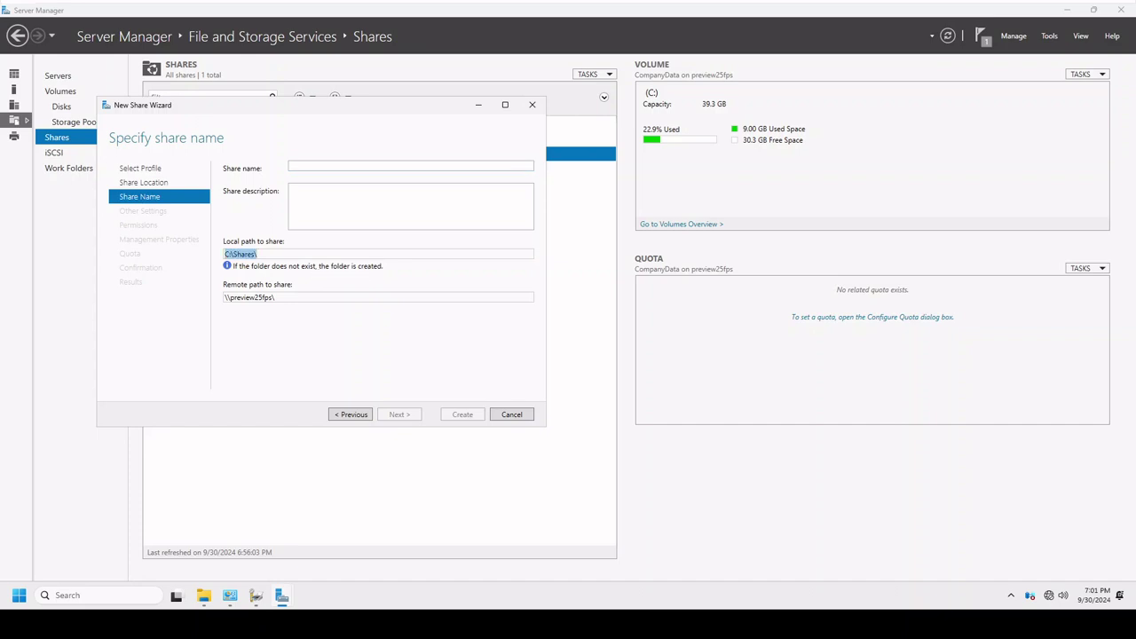
{"action": "left_click", "coordinate": [260, 253]}
{"action": "left_click", "coordinate": [356, 415]}
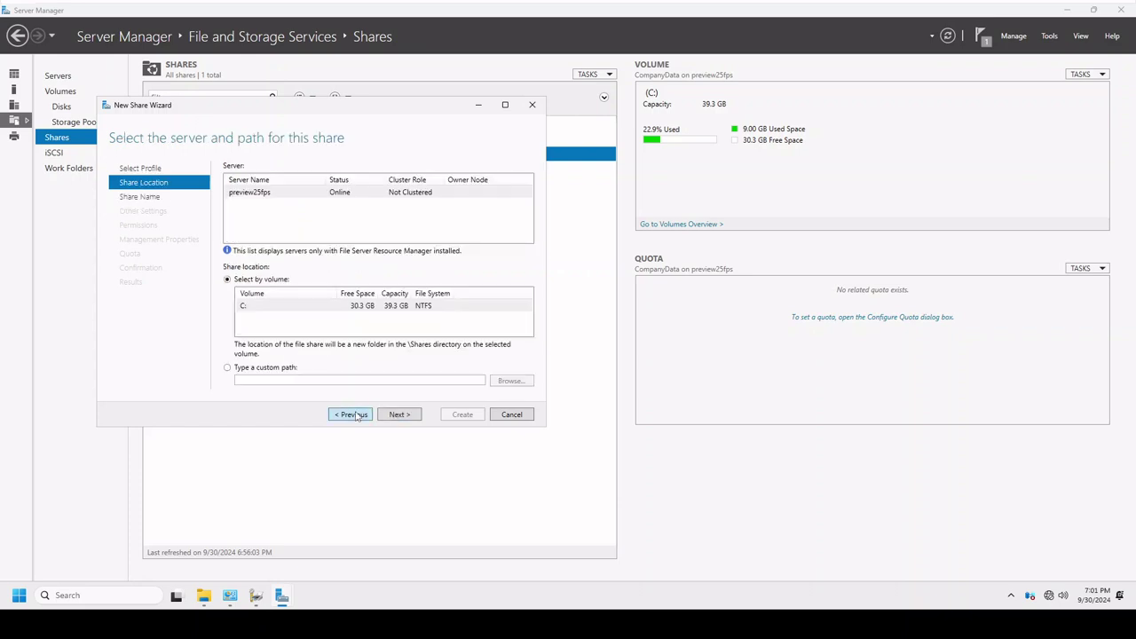
Choose a custom path for the share location and create a folder named CompanyShare in C:\Company with File Explorer.
{"action": "left_click", "coordinate": [290, 306]}
{"action": "left_click", "coordinate": [260, 368]}
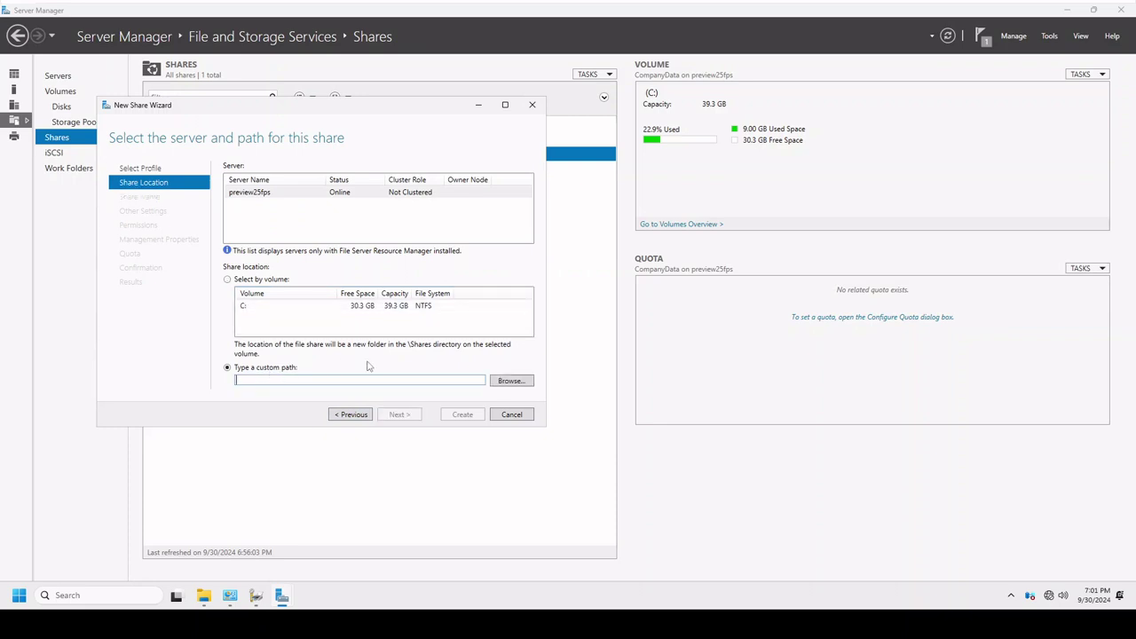
{"action": "left_click", "coordinate": [203, 595]}
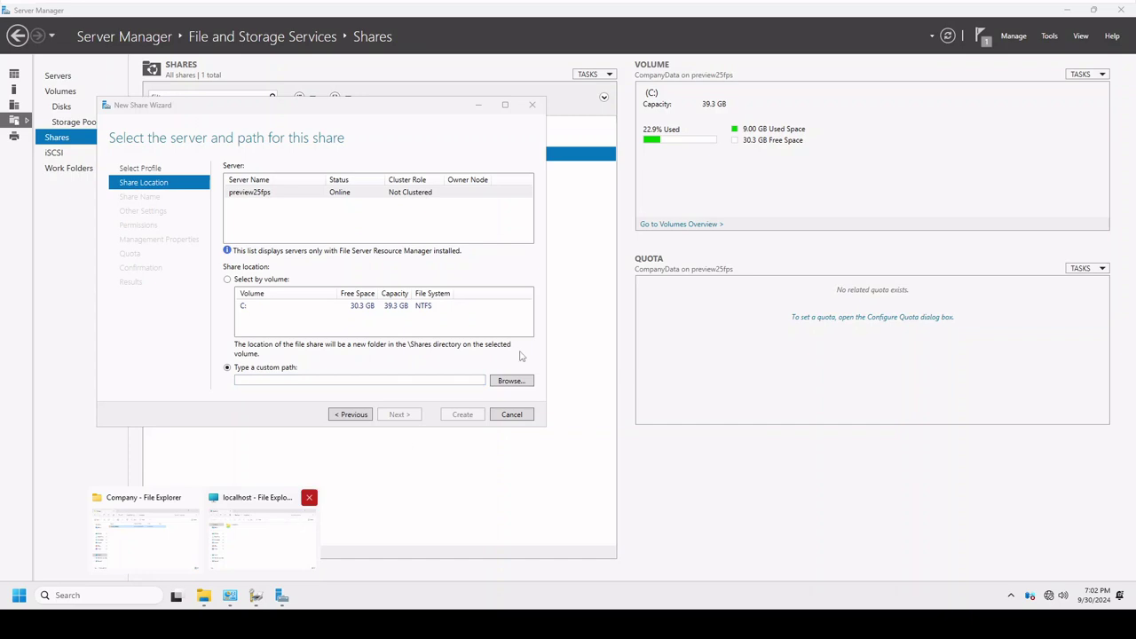
{"action": "left_click", "coordinate": [147, 559]}
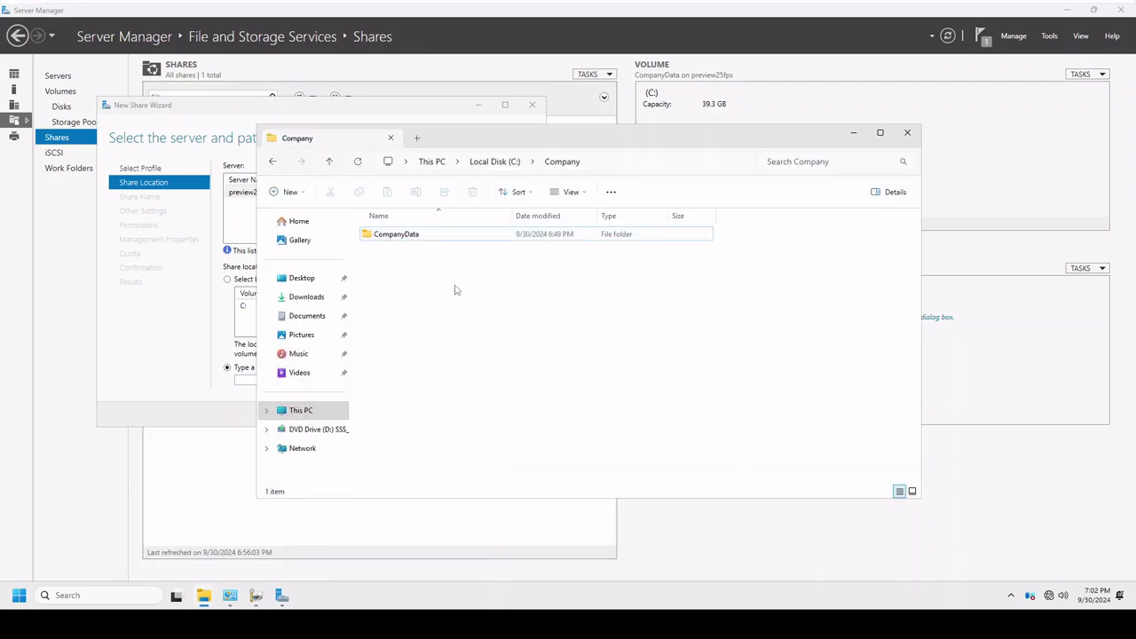
{"action": "right_click", "coordinate": [456, 290]}
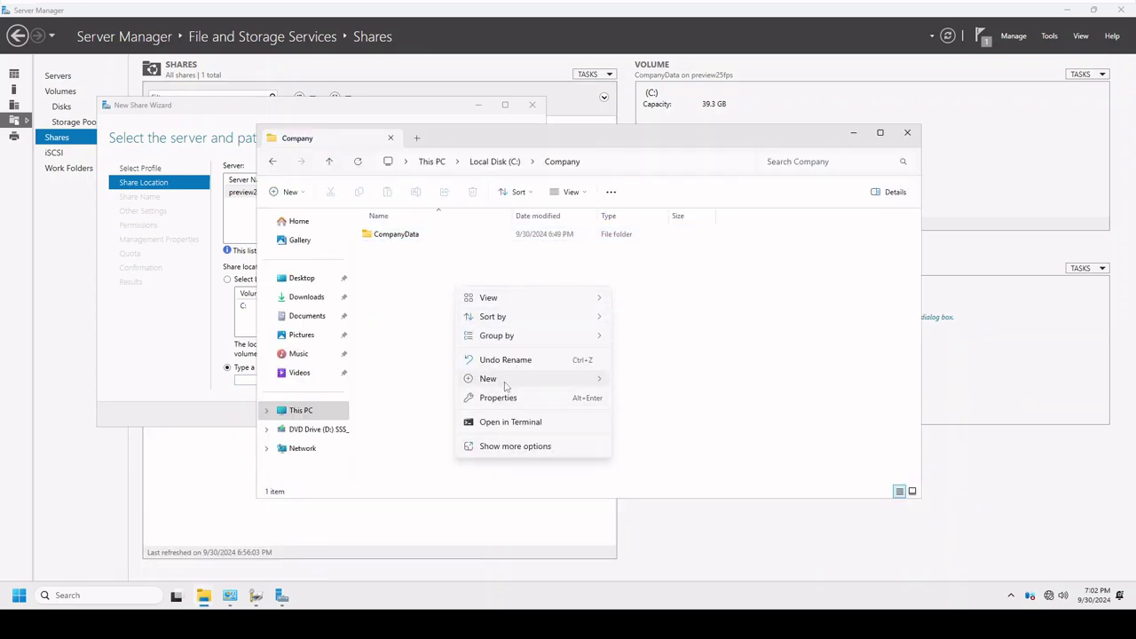
{"action": "mouse_move", "coordinate": [505, 383]}
{"action": "left_click", "coordinate": [648, 387]}
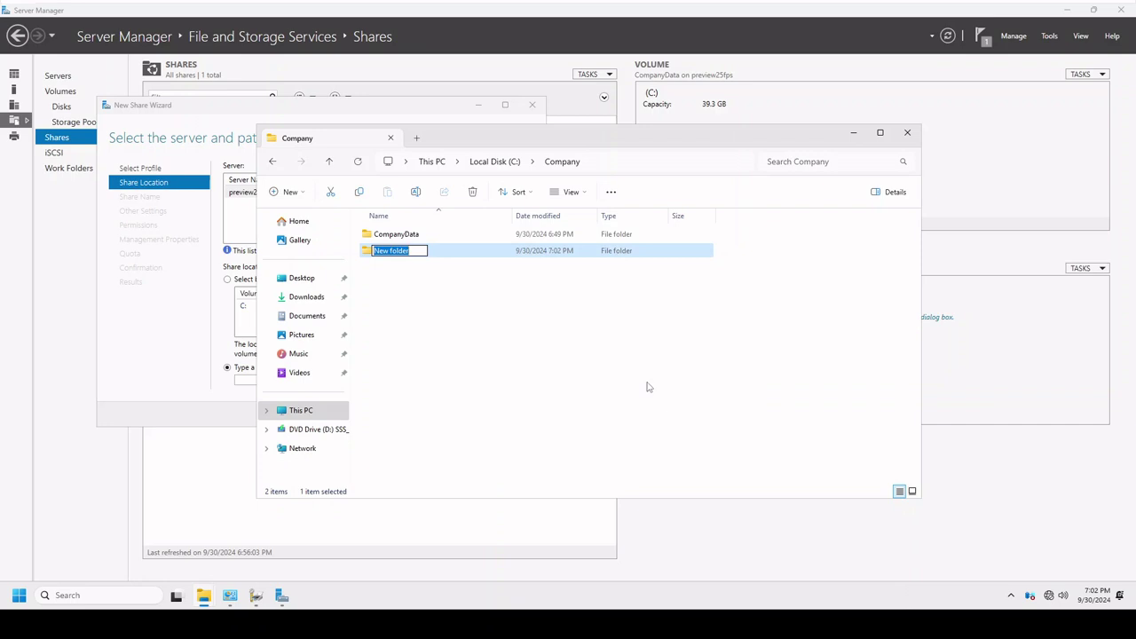
{"action": "type", "text": "CompanyShare"}
{"action": "key", "text": "Return"}
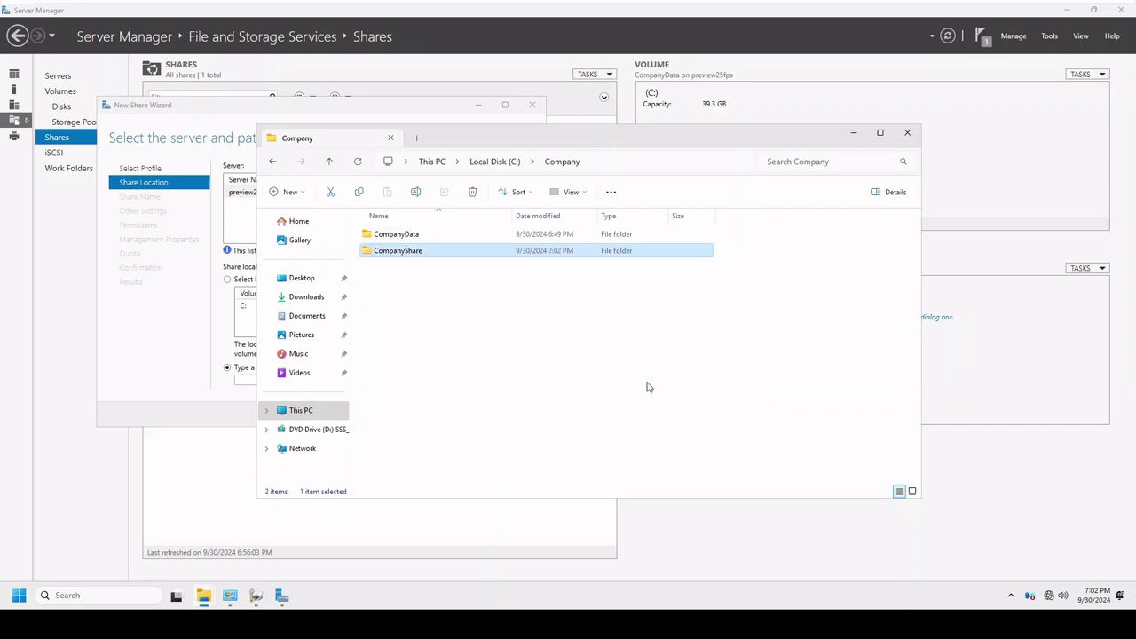
{"action": "left_click", "coordinate": [852, 132]}
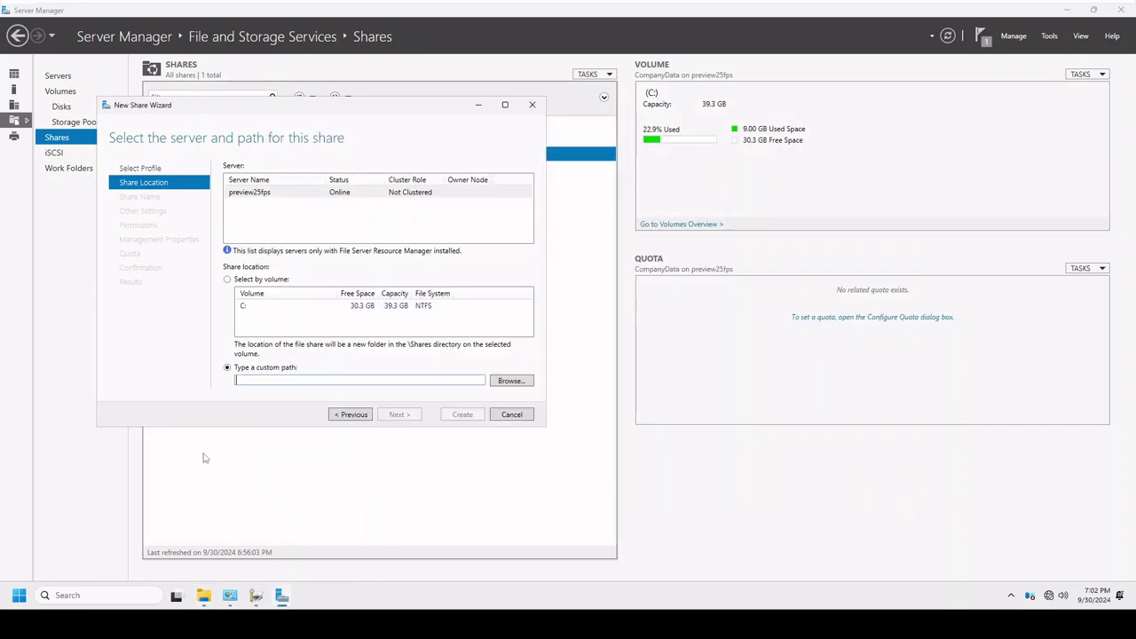
Set the share's custom path to C:\company\CompanyShare, keep the share name CompanyShare and continue to the share settings.
{"action": "left_click", "coordinate": [498, 384]}
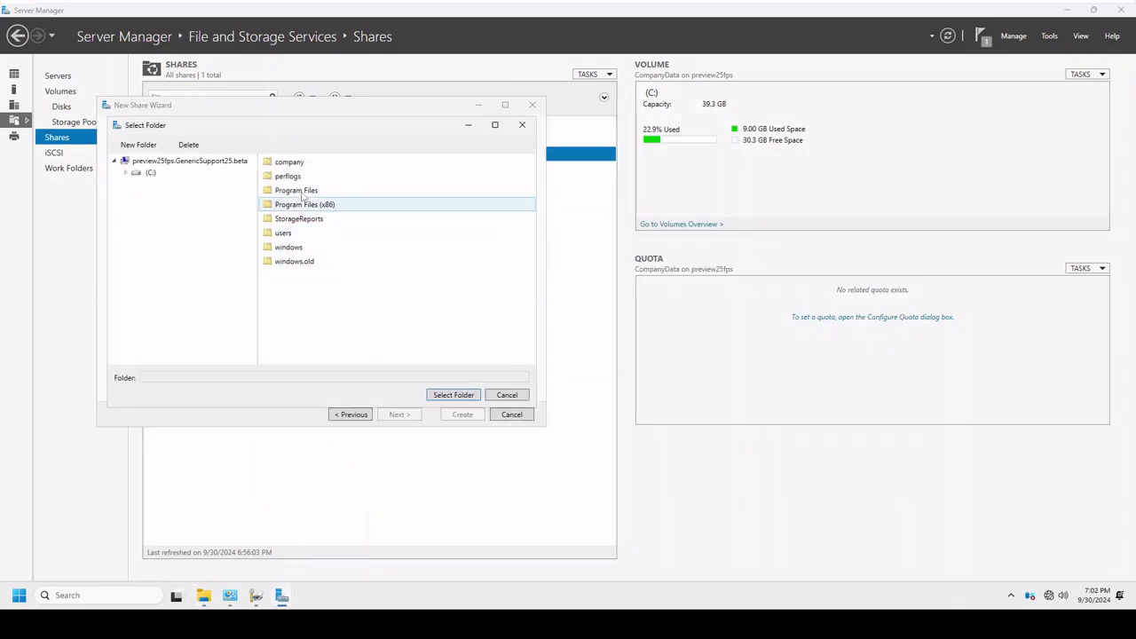
{"action": "left_click", "coordinate": [293, 164]}
{"action": "double_click", "coordinate": [293, 164]}
{"action": "double_click", "coordinate": [293, 176]}
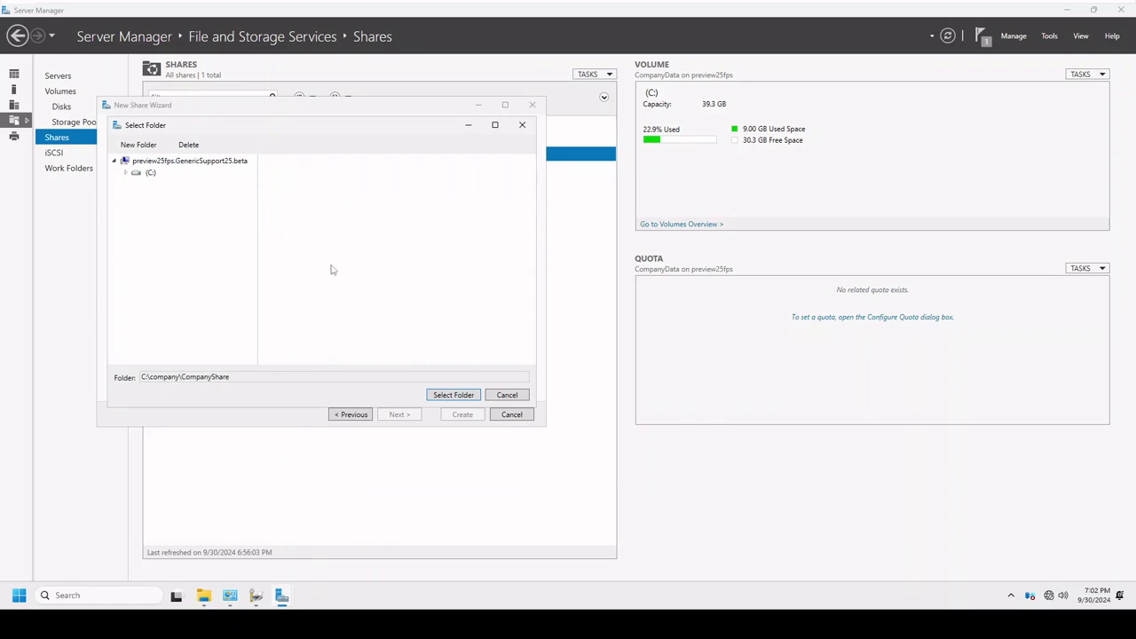
{"action": "left_click", "coordinate": [458, 394]}
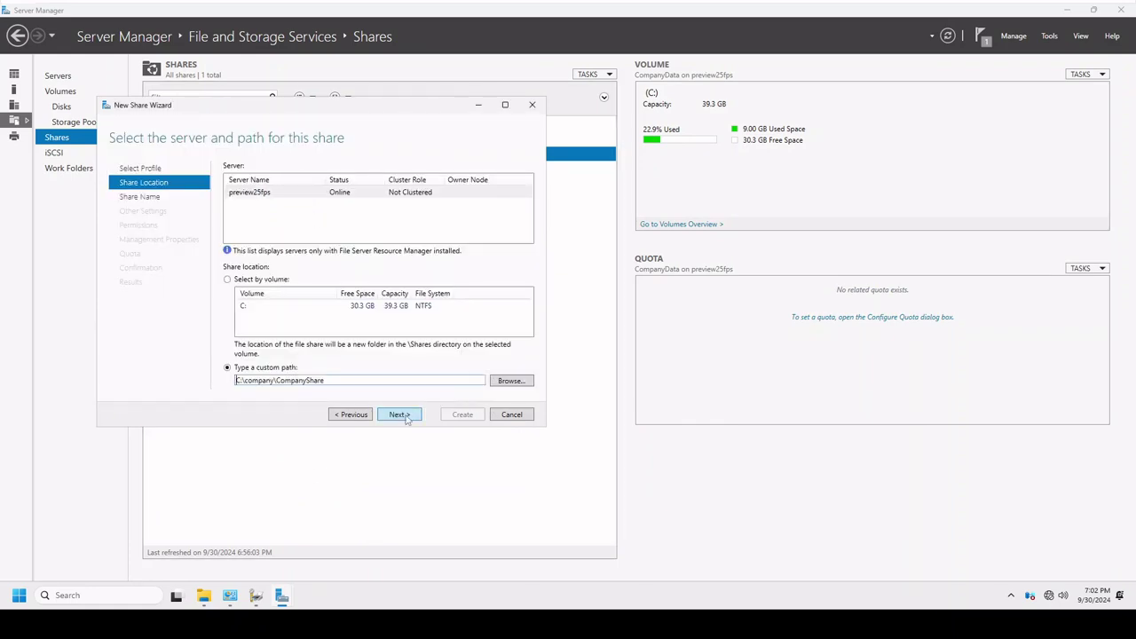
{"action": "left_click", "coordinate": [399, 413]}
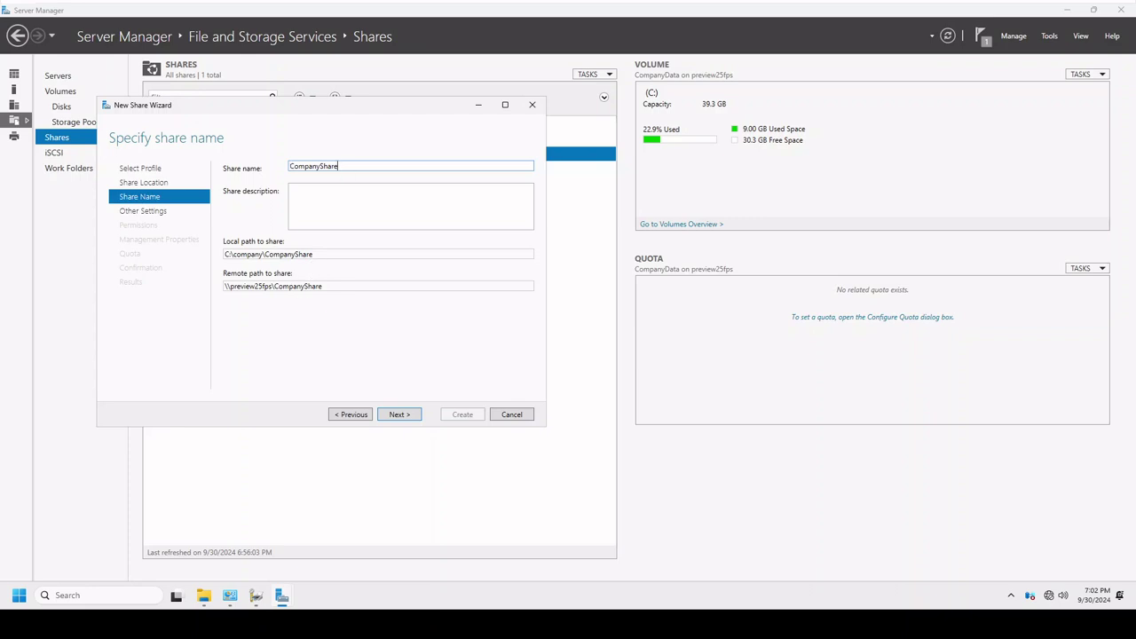
{"action": "left_click_drag", "start_coordinate": [324, 287], "coordinate": [223, 290]}
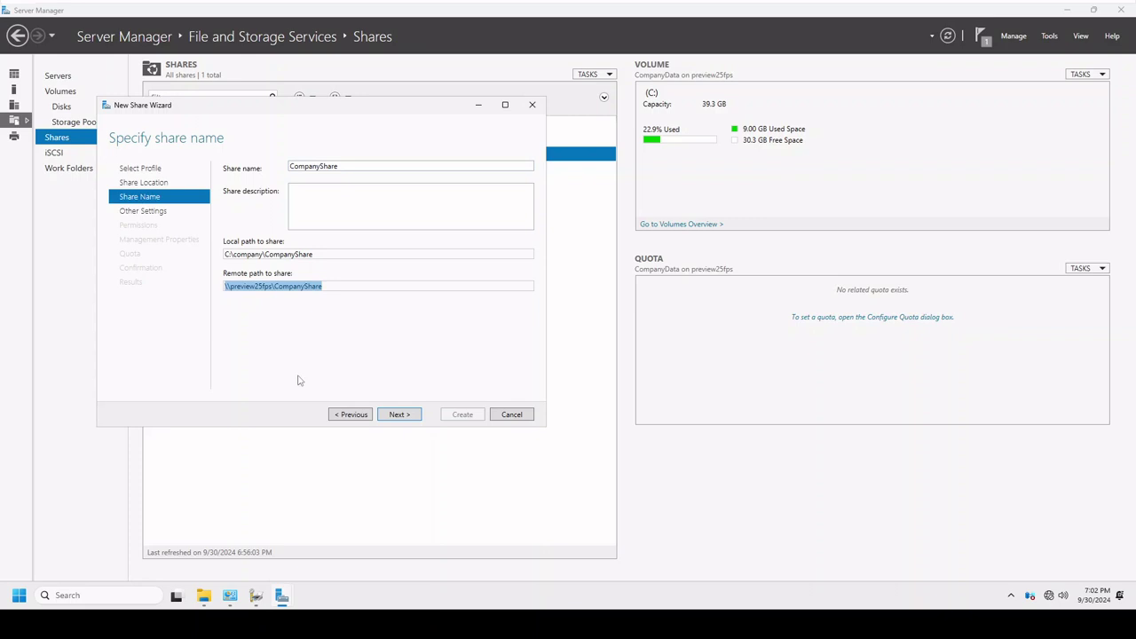
{"action": "left_click", "coordinate": [398, 415]}
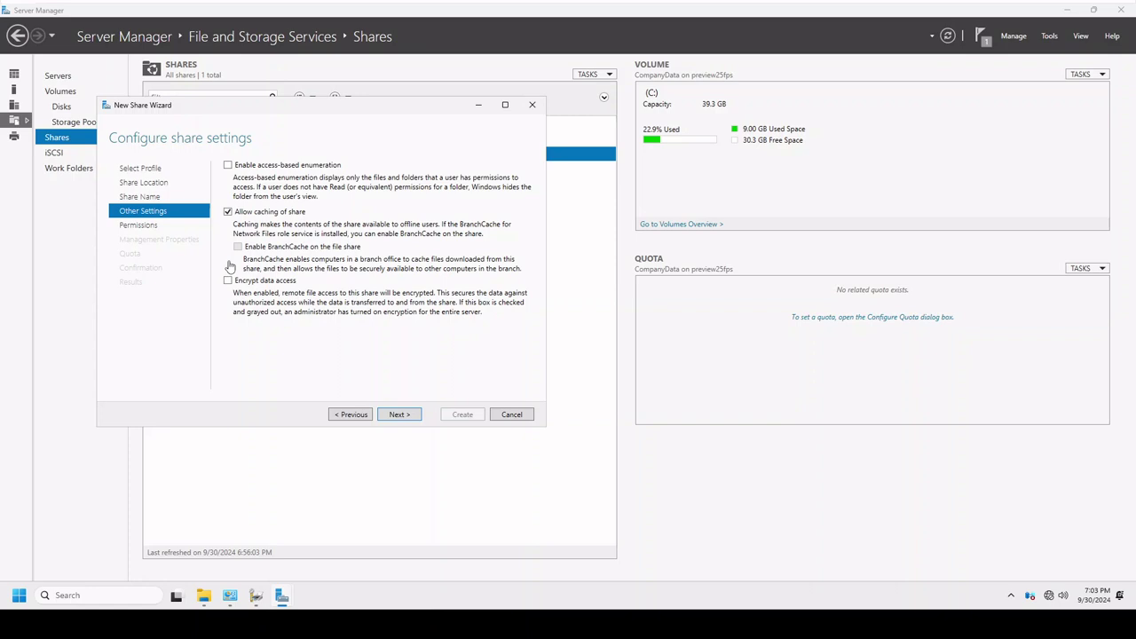
Examine the Company folder on drive C and its subfolders in File Explorer, and close the window.
{"action": "left_click", "coordinate": [203, 595]}
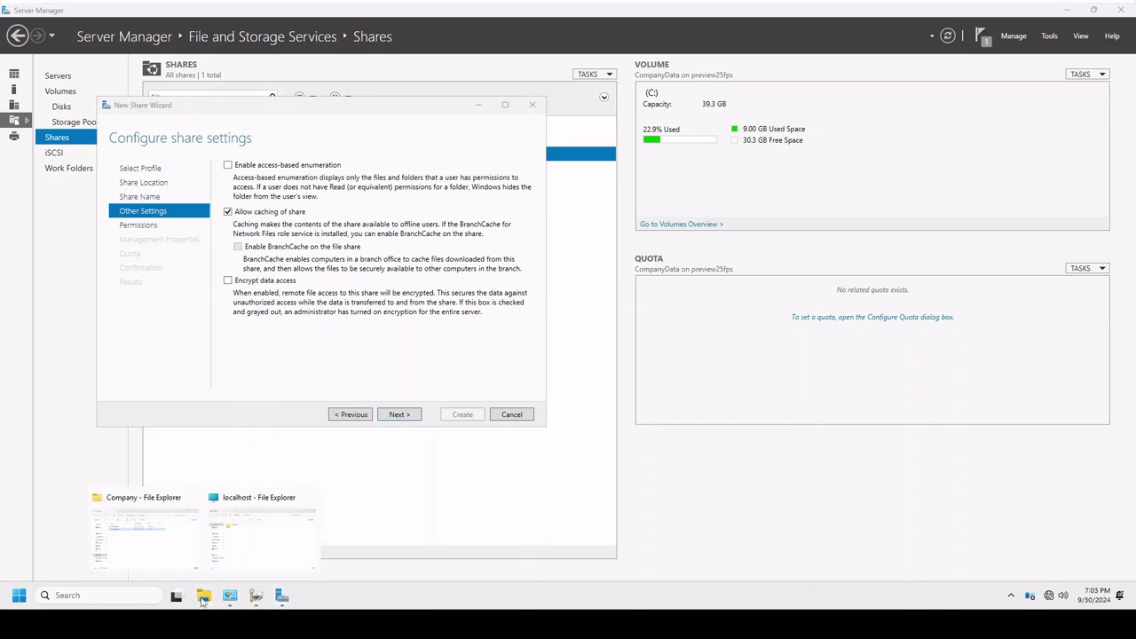
{"action": "left_click", "coordinate": [163, 552]}
{"action": "key", "text": "Return"}
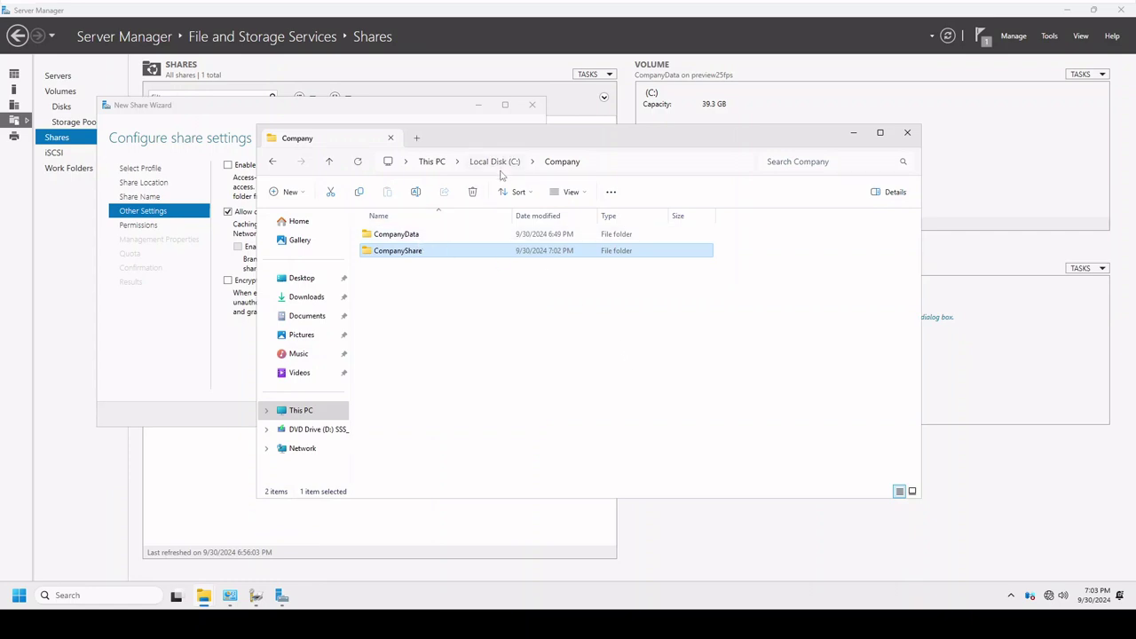
{"action": "left_click", "coordinate": [494, 162]}
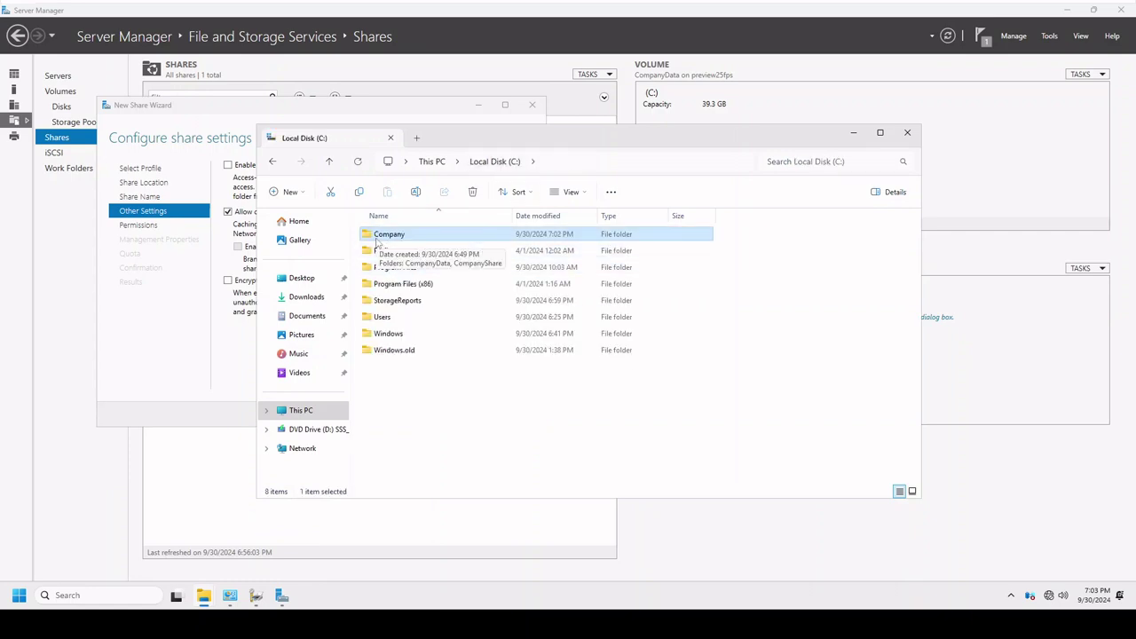
{"action": "double_click", "coordinate": [401, 234]}
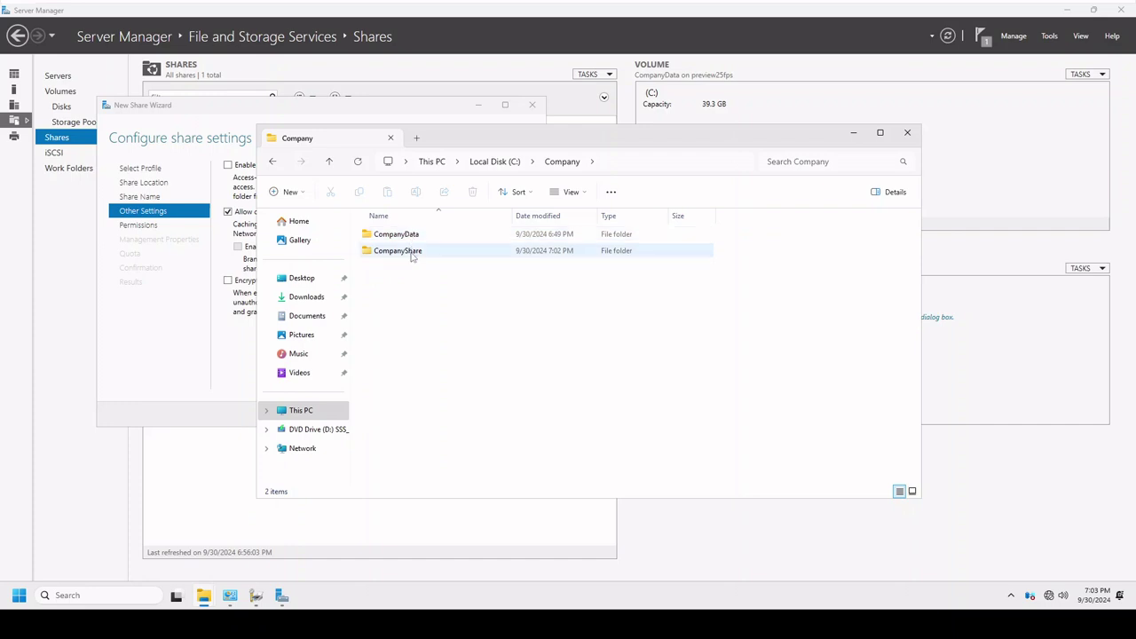
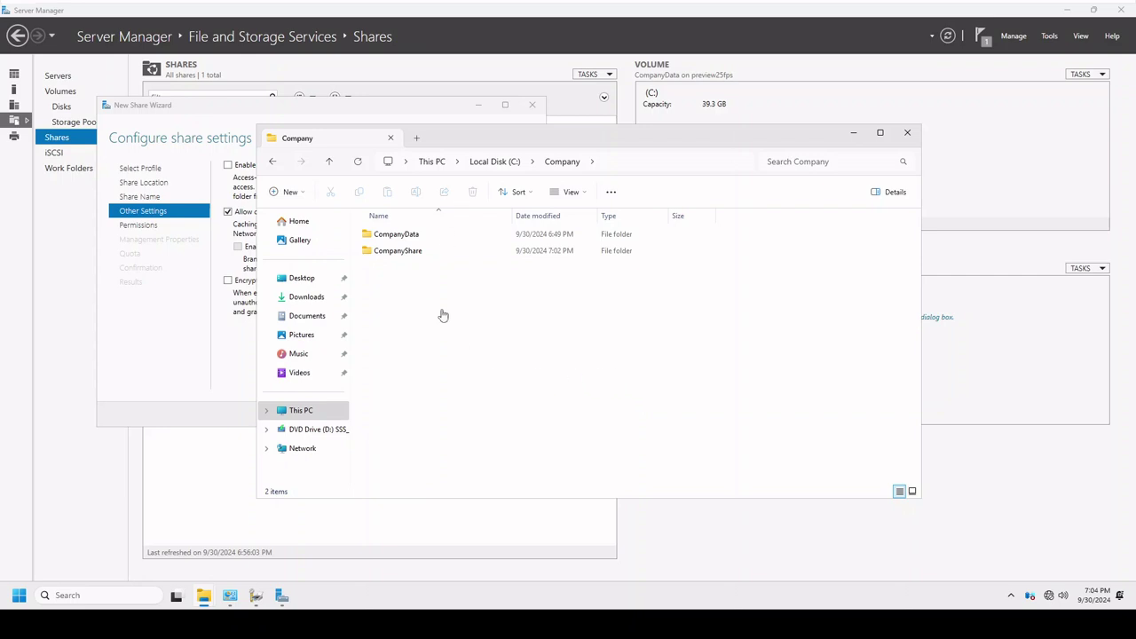
{"action": "left_click", "coordinate": [907, 135]}
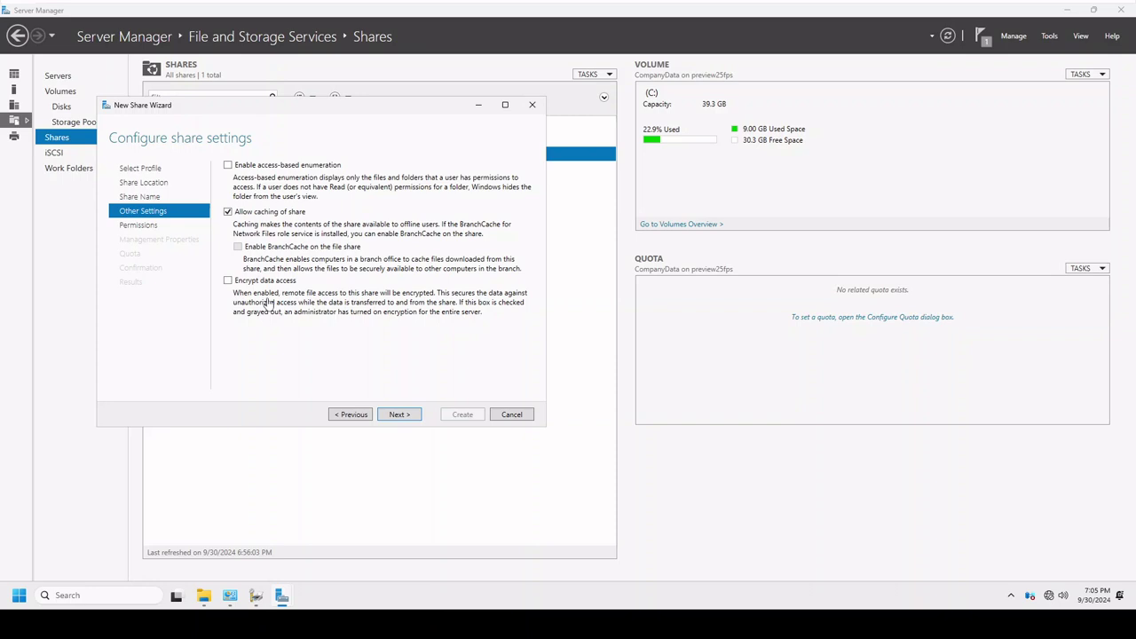
Toggle share caching, data access encryption and access-based enumeration for CompanyShare, and continue to its permissions.
{"action": "left_click", "coordinate": [237, 218]}
{"action": "left_click", "coordinate": [265, 284]}
{"action": "left_click", "coordinate": [259, 166]}
{"action": "left_click", "coordinate": [412, 416]}
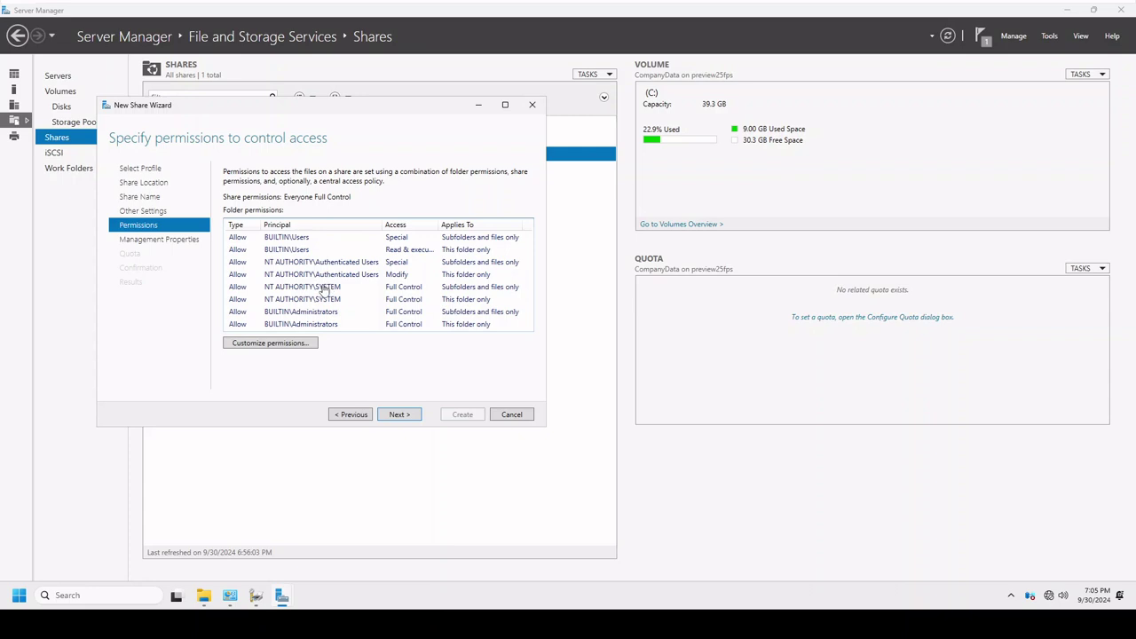
Customize CompanyShare's permissions by disabling inheritance and converting the inherited permissions into explicit ones.
{"action": "left_click", "coordinate": [292, 345]}
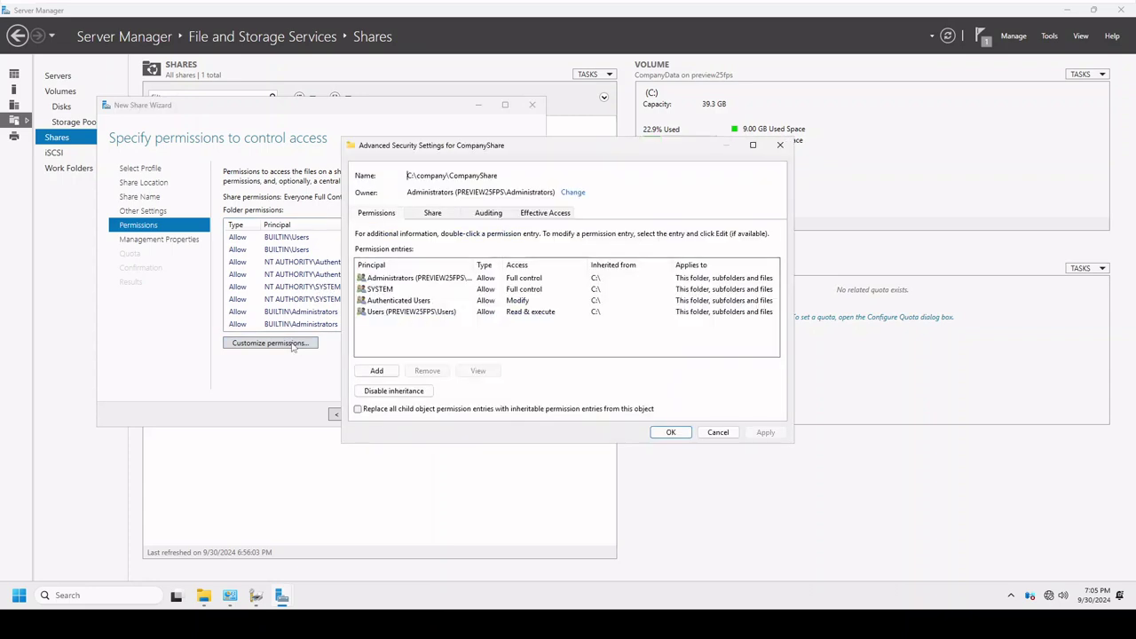
{"action": "left_click", "coordinate": [396, 392]}
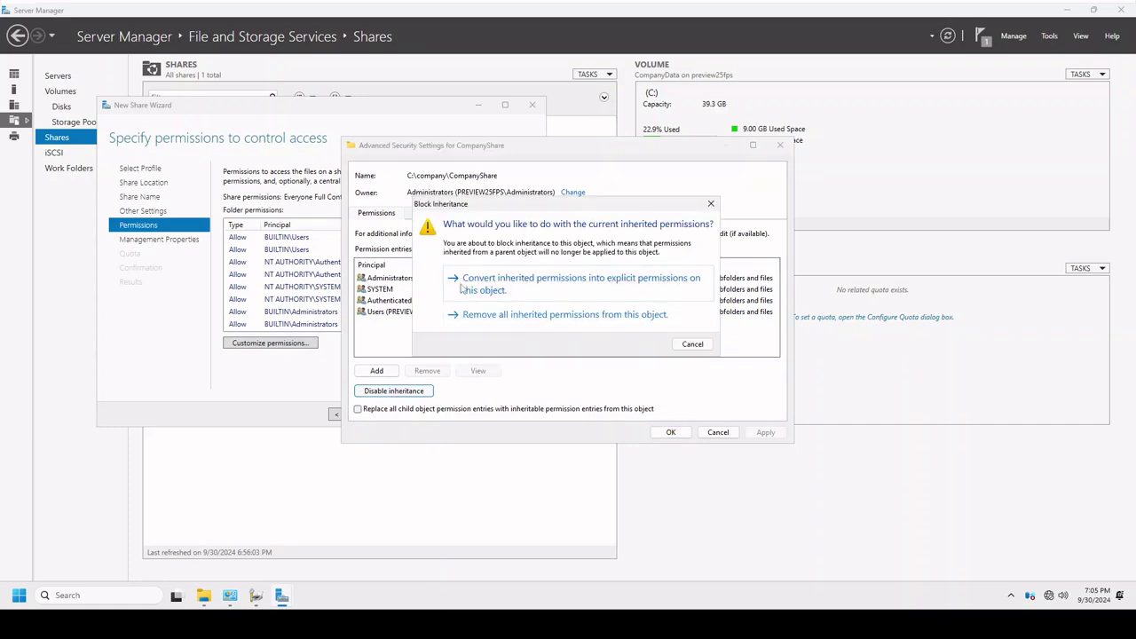
{"action": "left_click", "coordinate": [557, 289]}
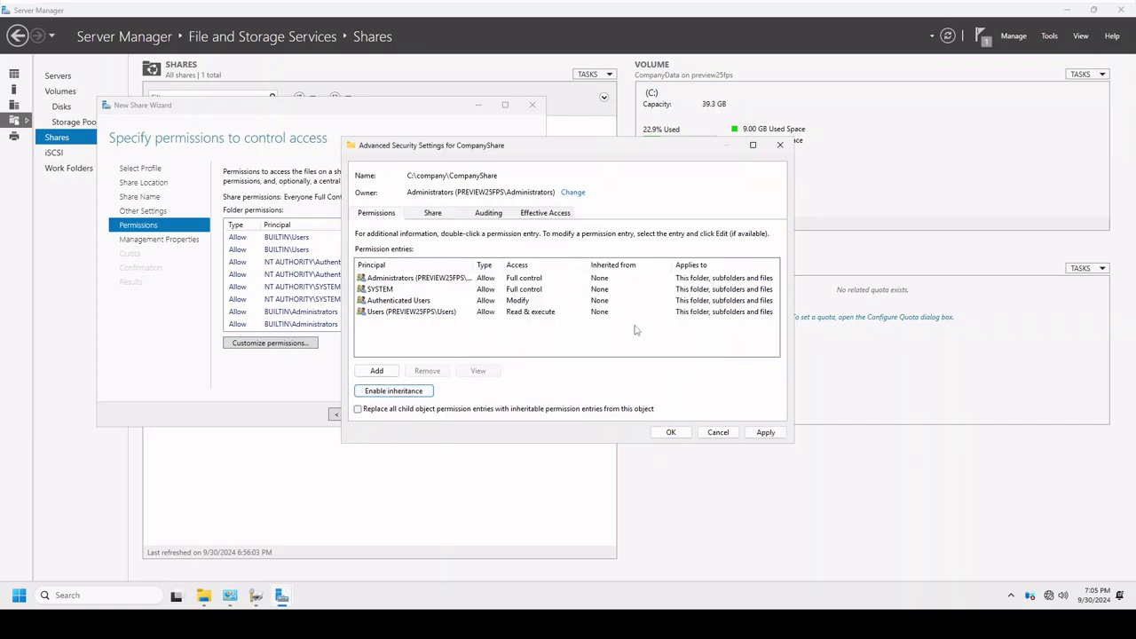
Add a permission entry granting the FileShareReadOnly group Read & execute, List folder contents and Read access to CompanyShare.
{"action": "left_click", "coordinate": [376, 371]}
{"action": "left_click", "coordinate": [377, 155]}
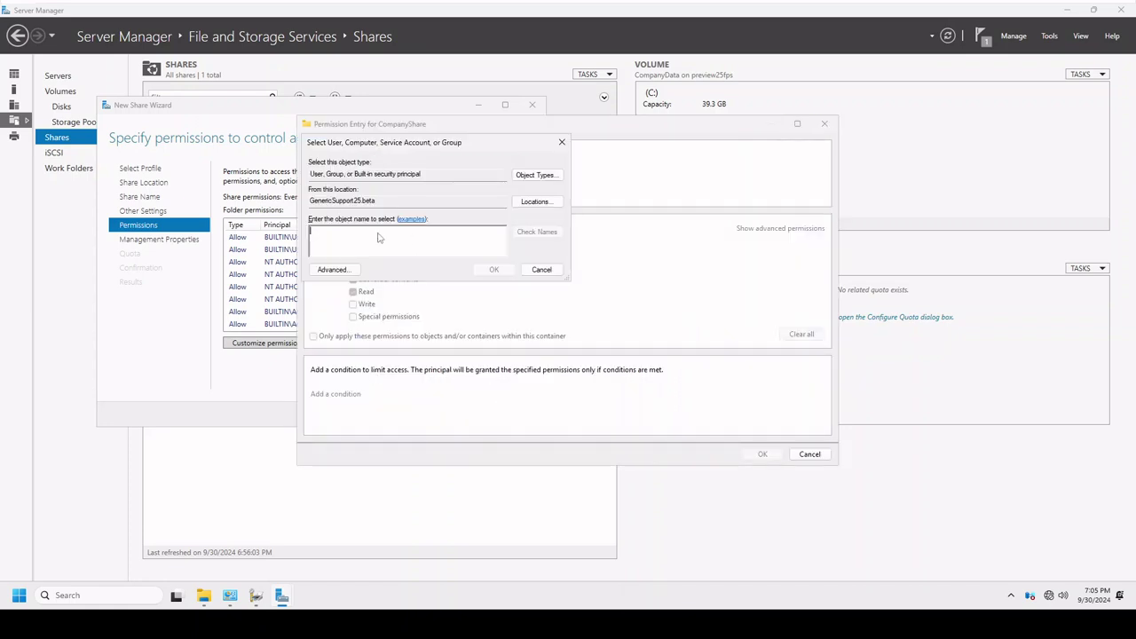
{"action": "type", "text": "file"}
{"action": "left_click", "coordinate": [556, 234]}
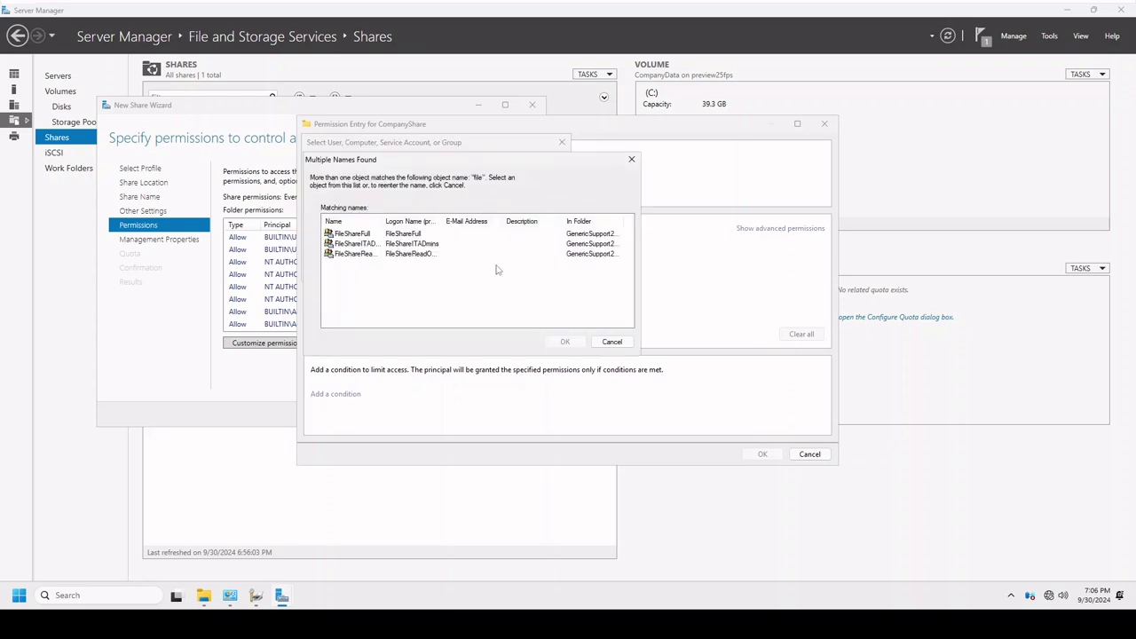
{"action": "left_click", "coordinate": [354, 244]}
{"action": "left_click", "coordinate": [355, 255]}
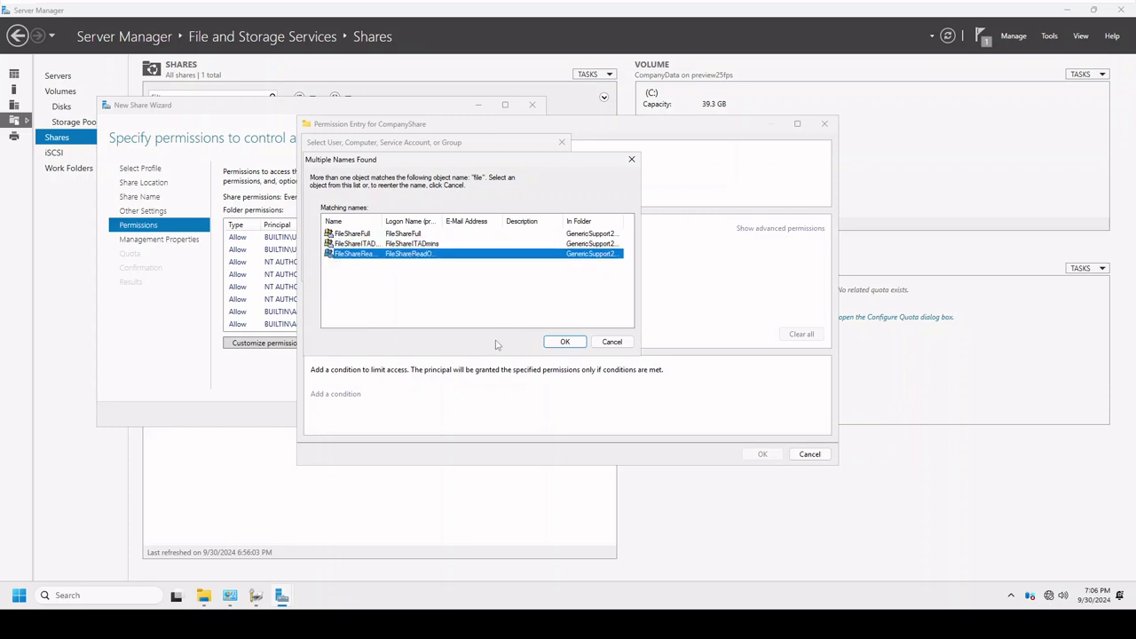
{"action": "left_click", "coordinate": [564, 344]}
{"action": "left_click", "coordinate": [500, 275]}
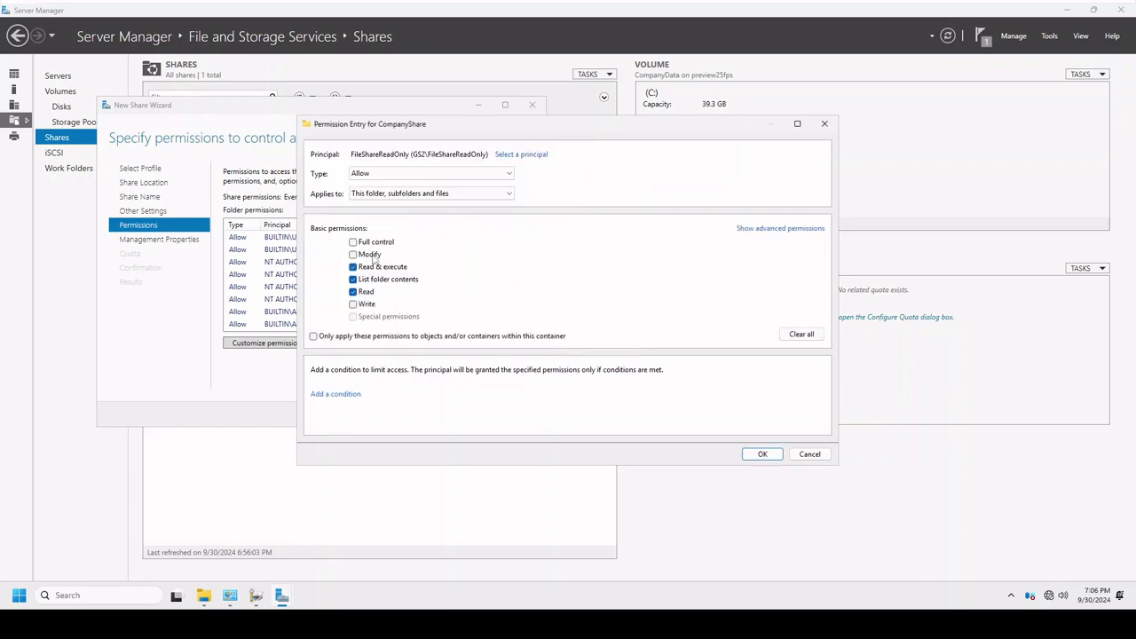
{"action": "left_click", "coordinate": [762, 454]}
Add a permission entry granting the FileShareFull group Modify access, without Full control, to CompanyShare.
{"action": "left_click", "coordinate": [377, 373]}
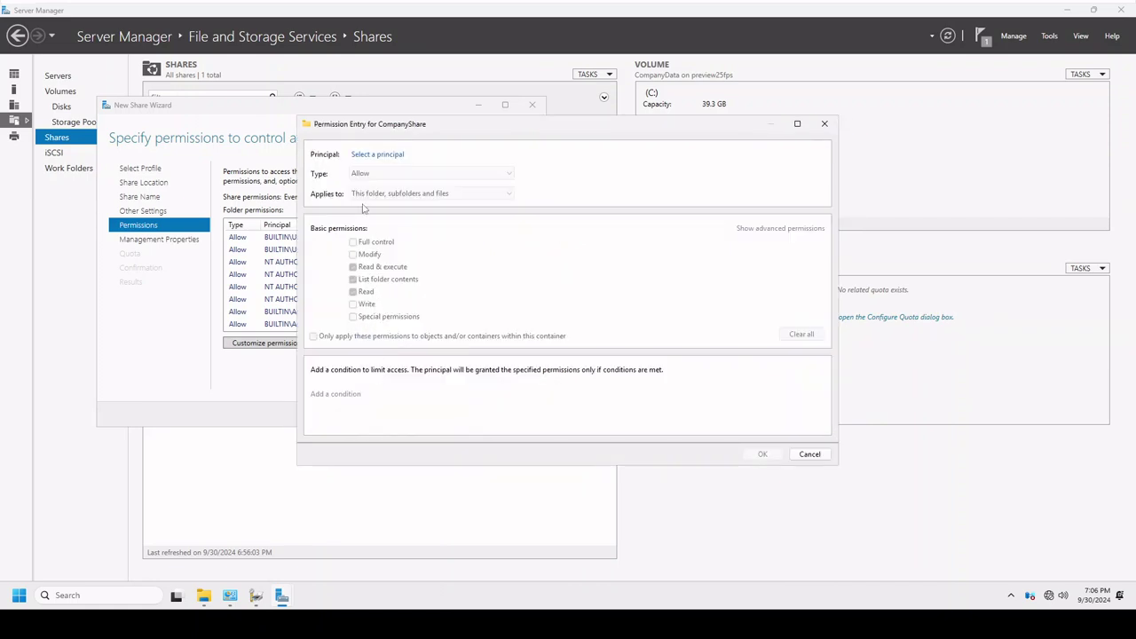
{"action": "left_click", "coordinate": [373, 155]}
{"action": "type", "text": "file"}
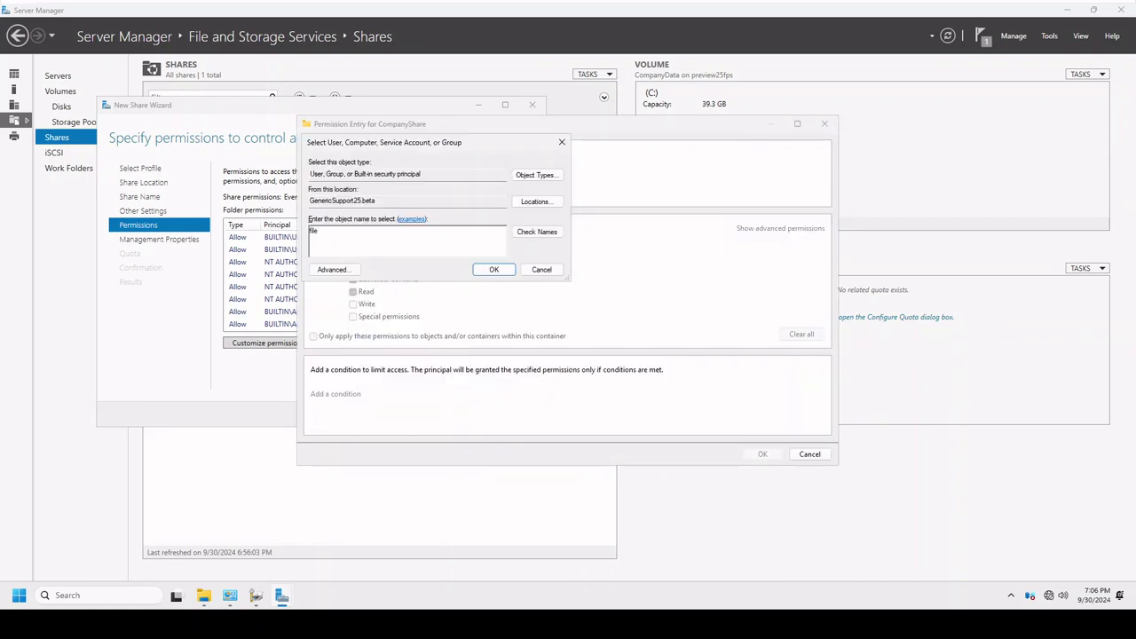
{"action": "left_click", "coordinate": [536, 232]}
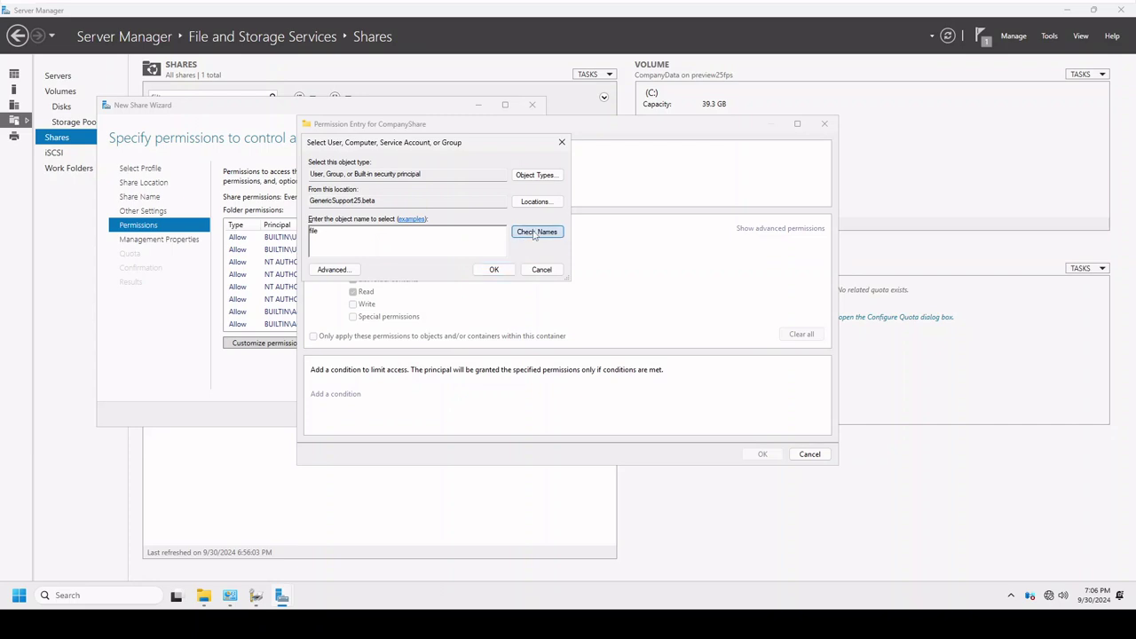
{"action": "left_click", "coordinate": [356, 236]}
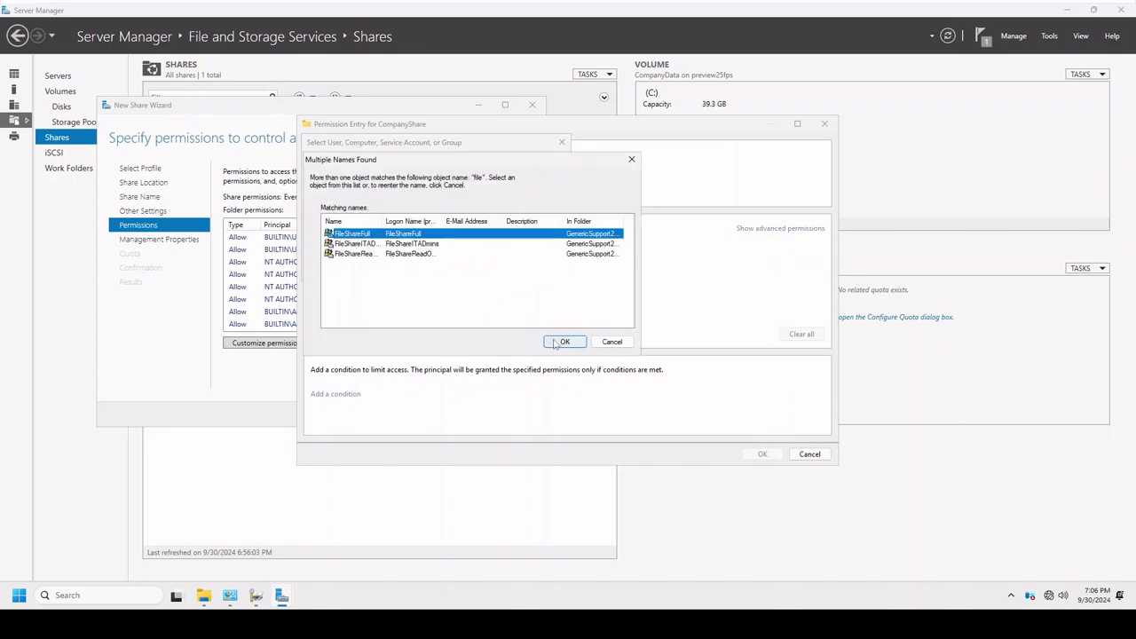
{"action": "left_click", "coordinate": [565, 341]}
{"action": "left_click", "coordinate": [493, 272]}
{"action": "left_click", "coordinate": [363, 247]}
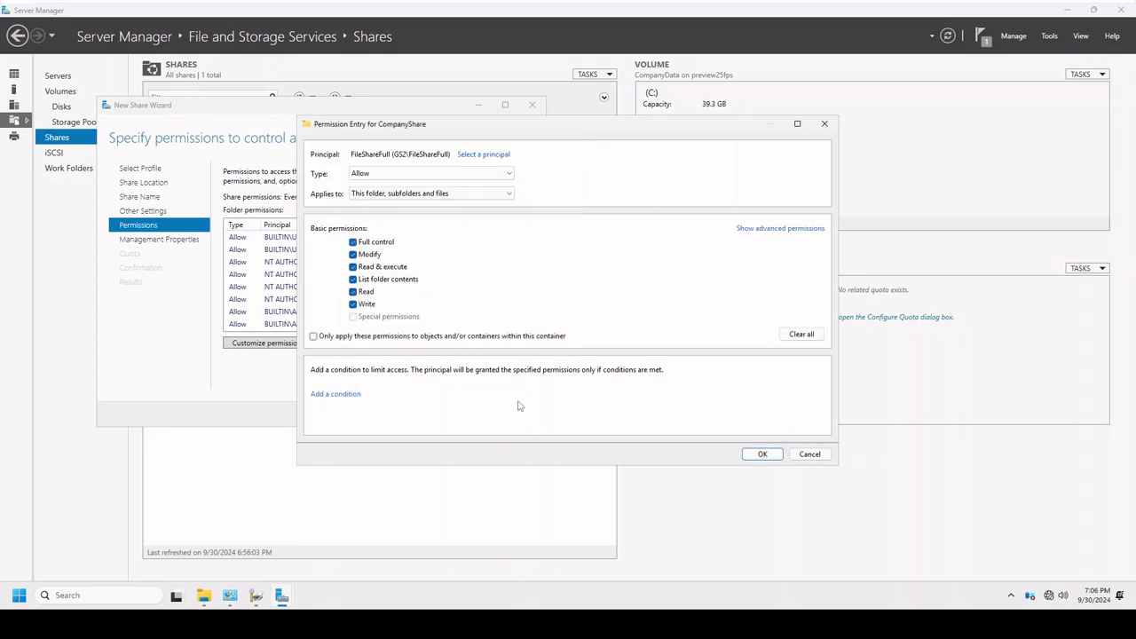
{"action": "left_click", "coordinate": [368, 248]}
{"action": "left_click", "coordinate": [762, 453]}
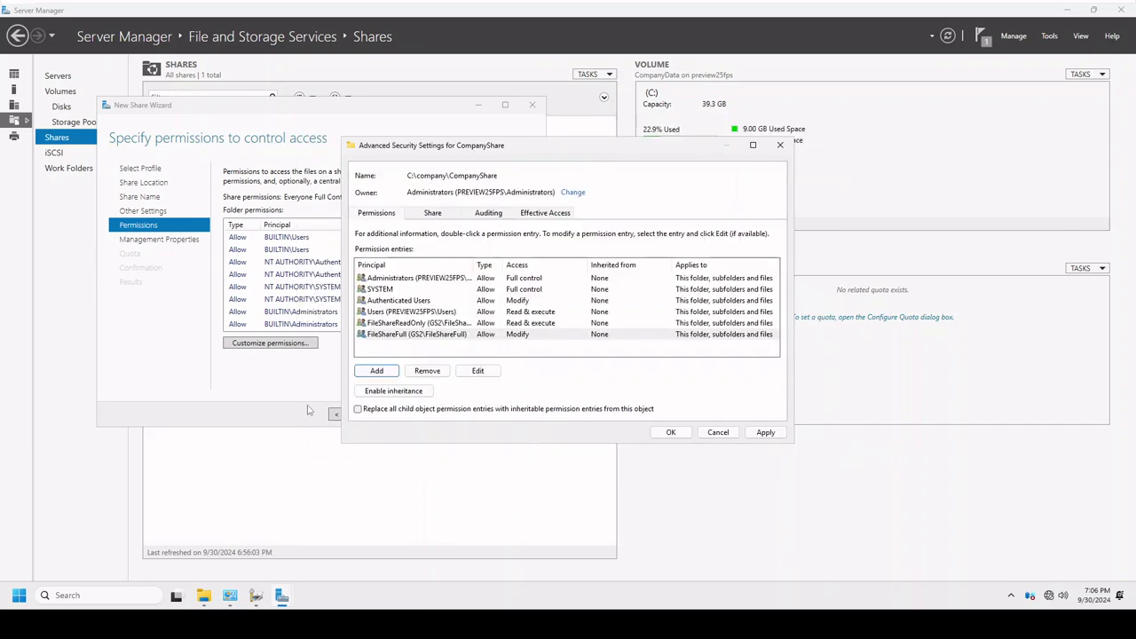
Add a permission entry granting the FileShareITADmins group Full control of CompanyShare, and accept the advanced security settings.
{"action": "left_click", "coordinate": [376, 370]}
{"action": "left_click", "coordinate": [378, 158]}
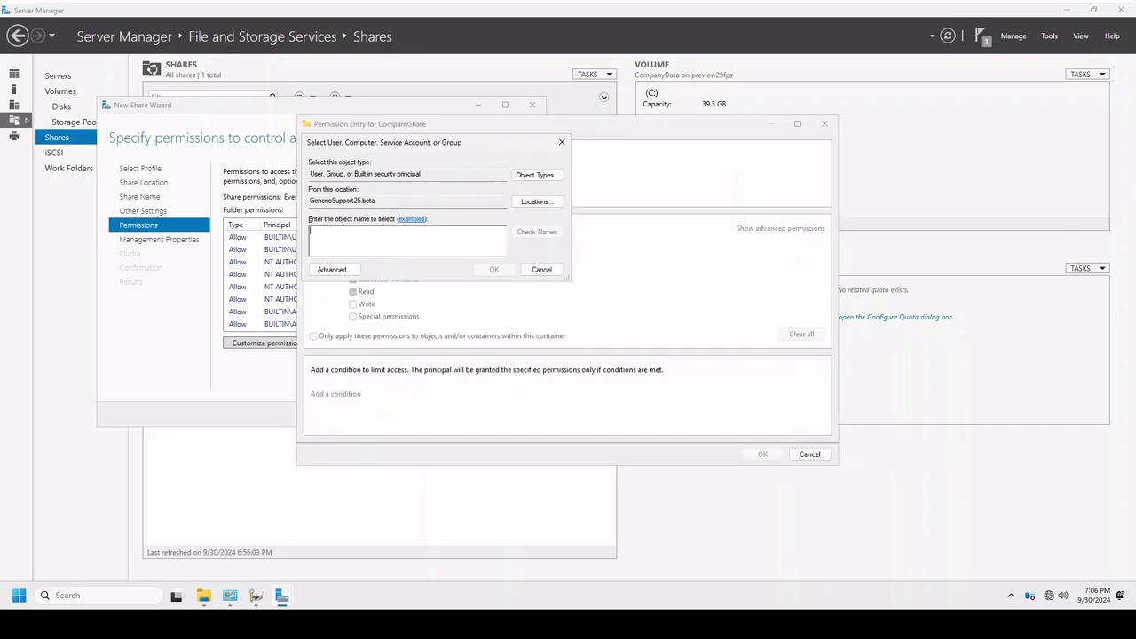
{"action": "type", "text": "file"}
{"action": "left_click", "coordinate": [537, 232]}
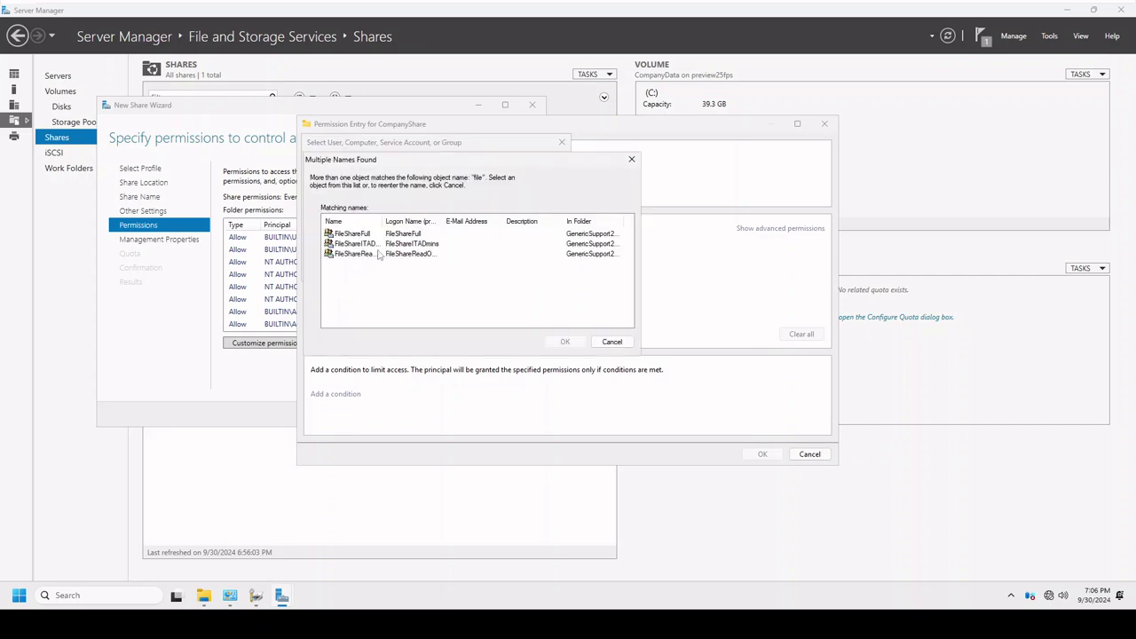
{"action": "left_click", "coordinate": [371, 245]}
{"action": "left_click", "coordinate": [546, 344]}
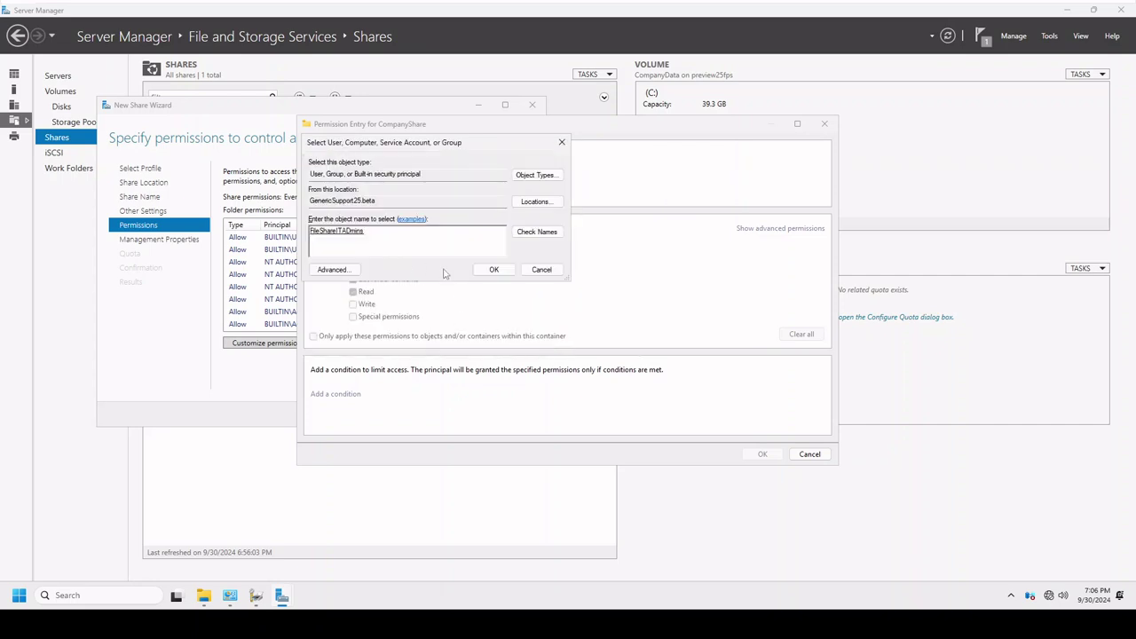
{"action": "key", "text": "Return"}
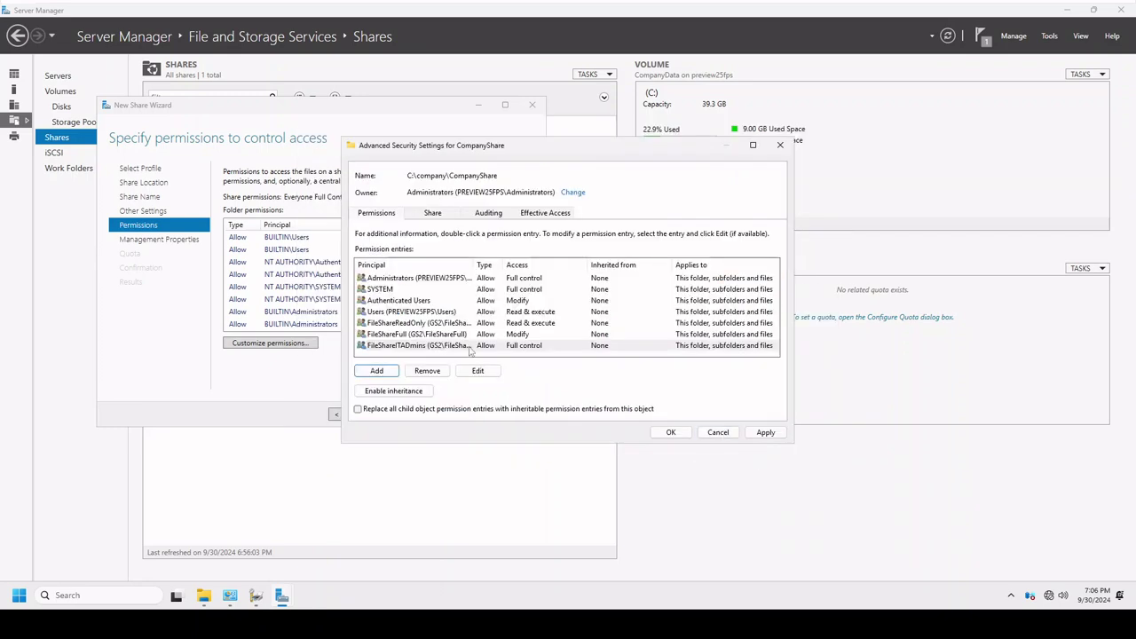
{"action": "left_click", "coordinate": [675, 432]}
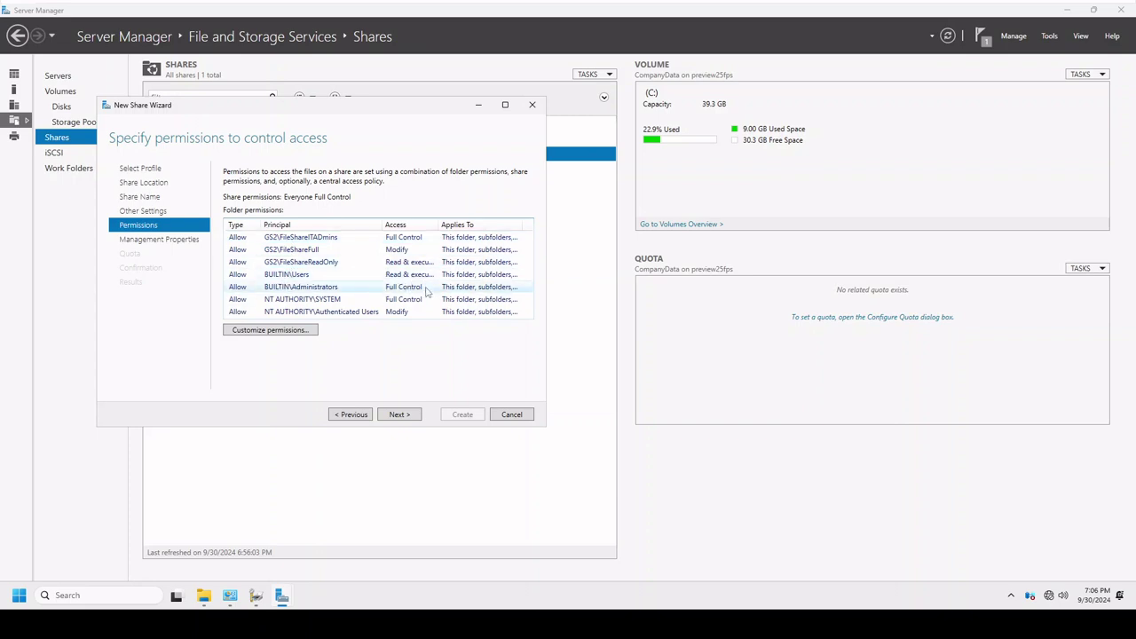
Review CompanyShare's folder permissions, examining the built-in Users, Administrators, SYSTEM and Authenticated Users entries.
{"action": "left_click", "coordinate": [306, 275]}
{"action": "left_click", "coordinate": [292, 330]}
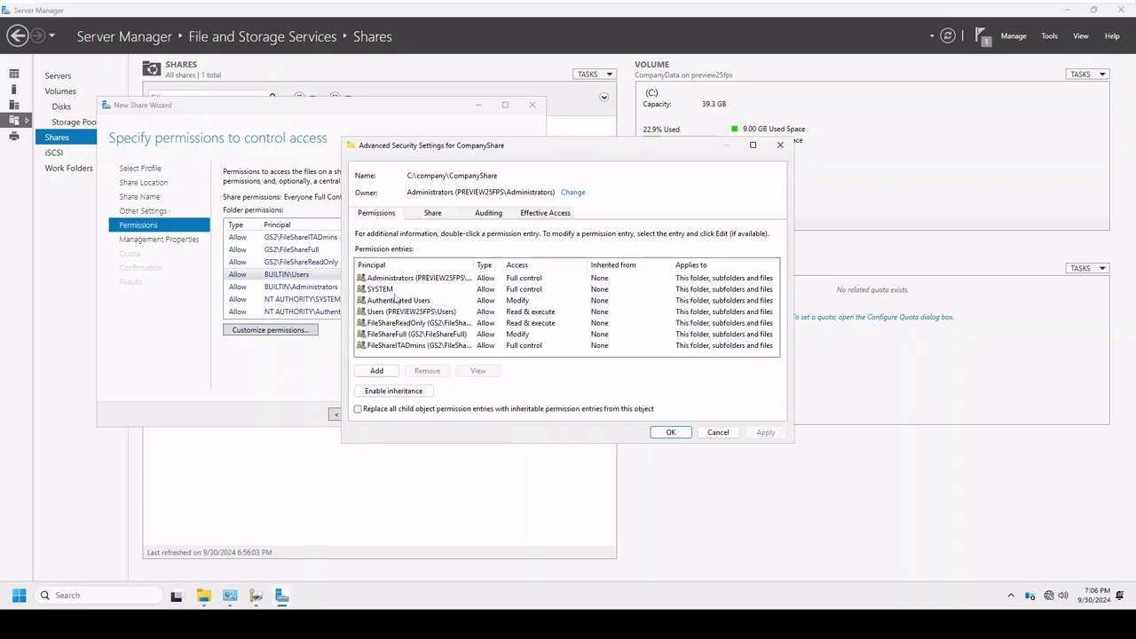
{"action": "left_click", "coordinate": [671, 432]}
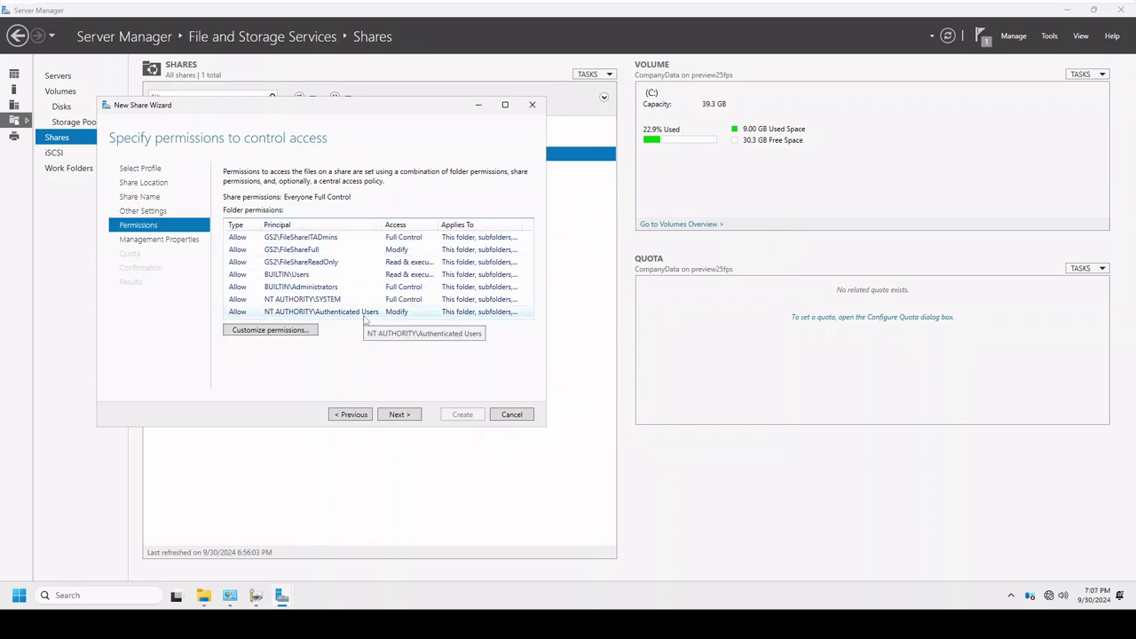
{"action": "left_click", "coordinate": [310, 275]}
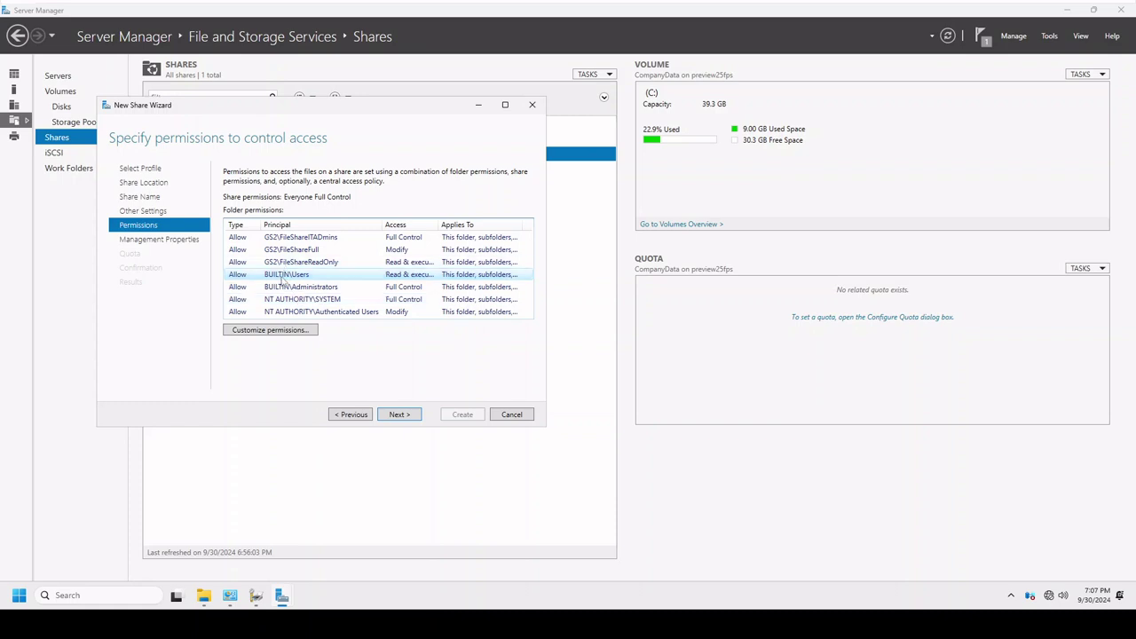
{"action": "left_click", "coordinate": [304, 287]}
{"action": "left_click", "coordinate": [302, 275]}
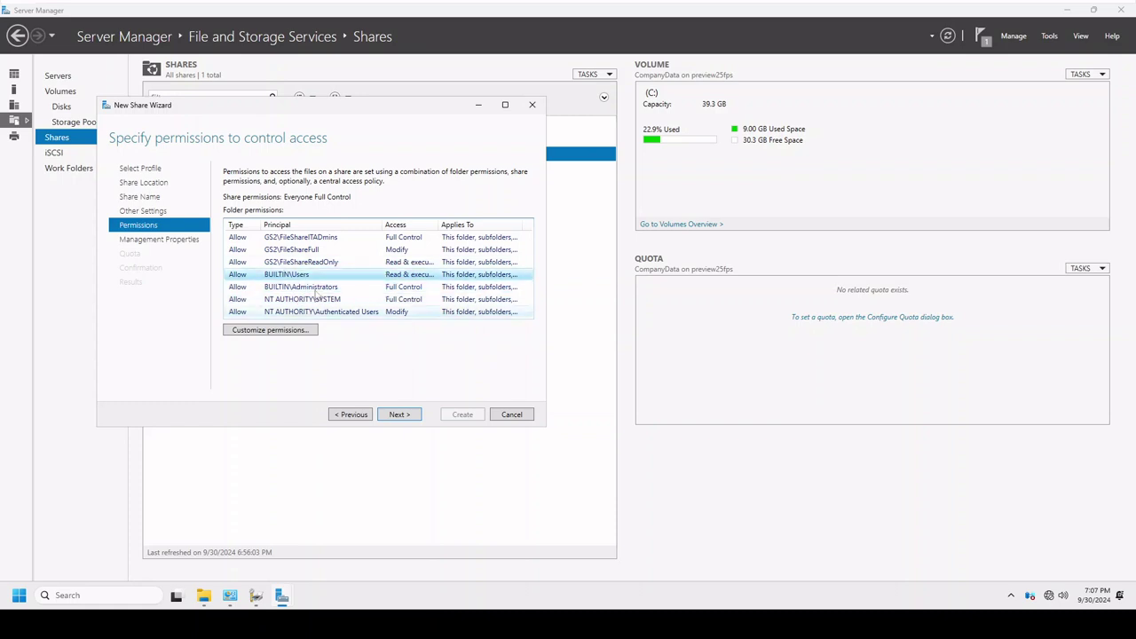
{"action": "left_click", "coordinate": [366, 417]}
{"action": "left_click", "coordinate": [410, 416]}
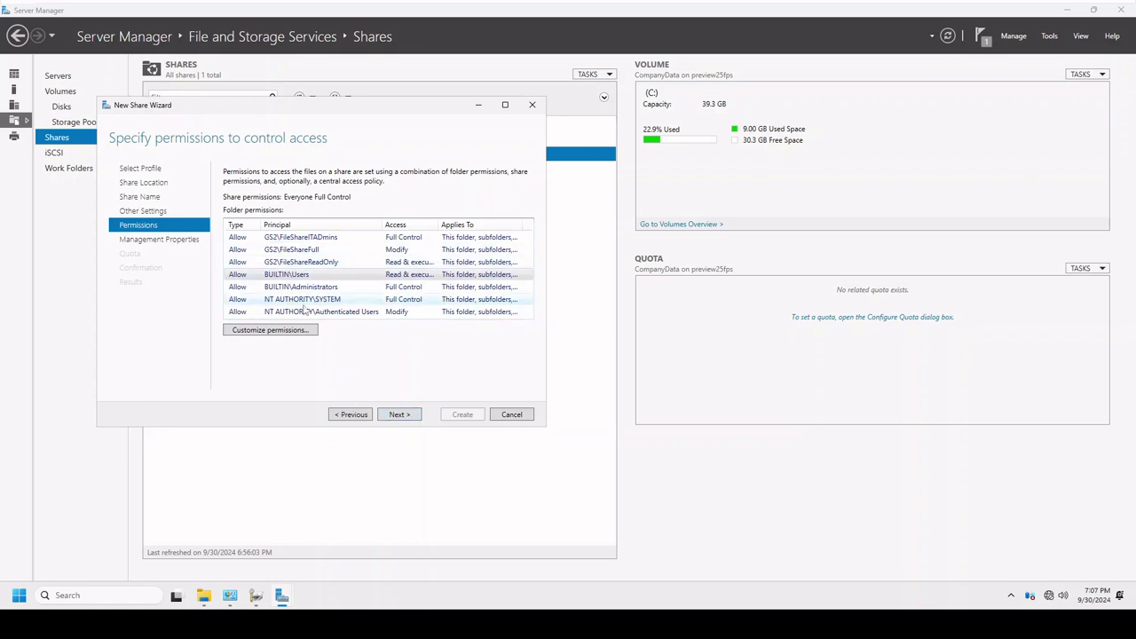
Set only User Files as CompanyShare's folder usage, leave the folder owner email blank, and continue to the quota settings.
{"action": "left_click", "coordinate": [400, 414]}
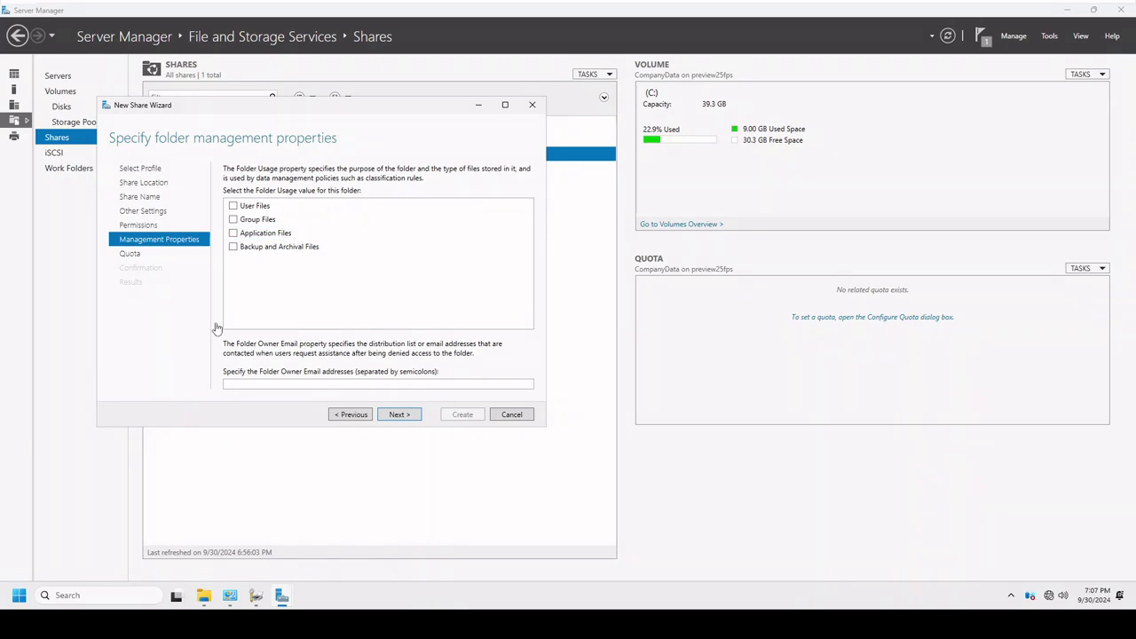
{"action": "left_click", "coordinate": [232, 206]}
{"action": "left_click", "coordinate": [232, 206]}
{"action": "mouse_move", "coordinate": [251, 226]}
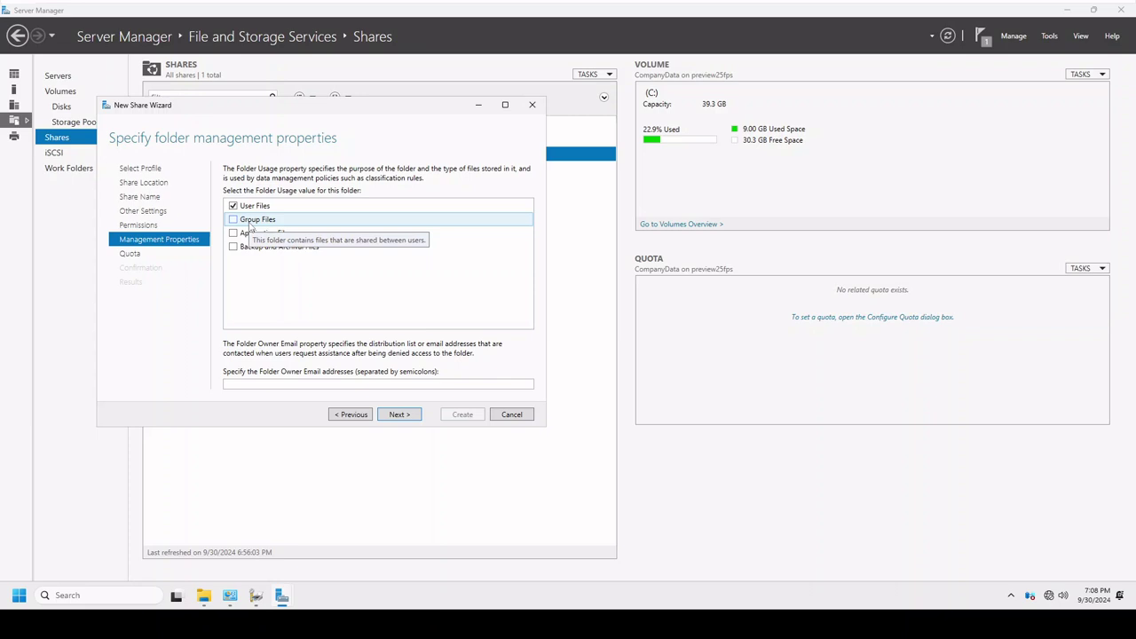
{"action": "left_click", "coordinate": [251, 227]}
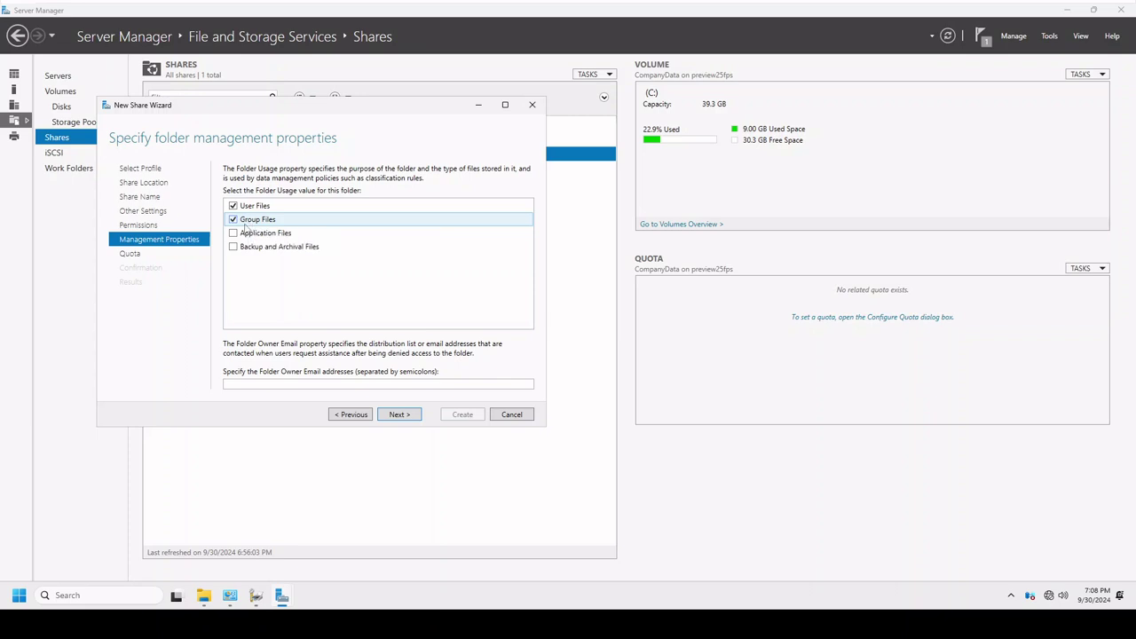
{"action": "left_click", "coordinate": [251, 228]}
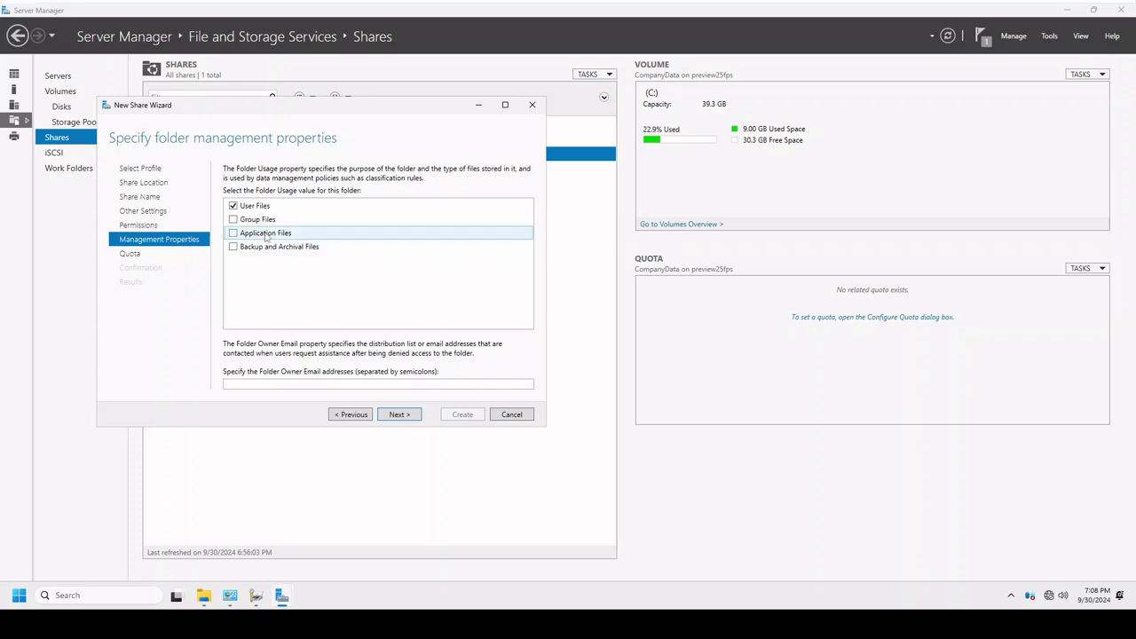
{"action": "mouse_move", "coordinate": [266, 236]}
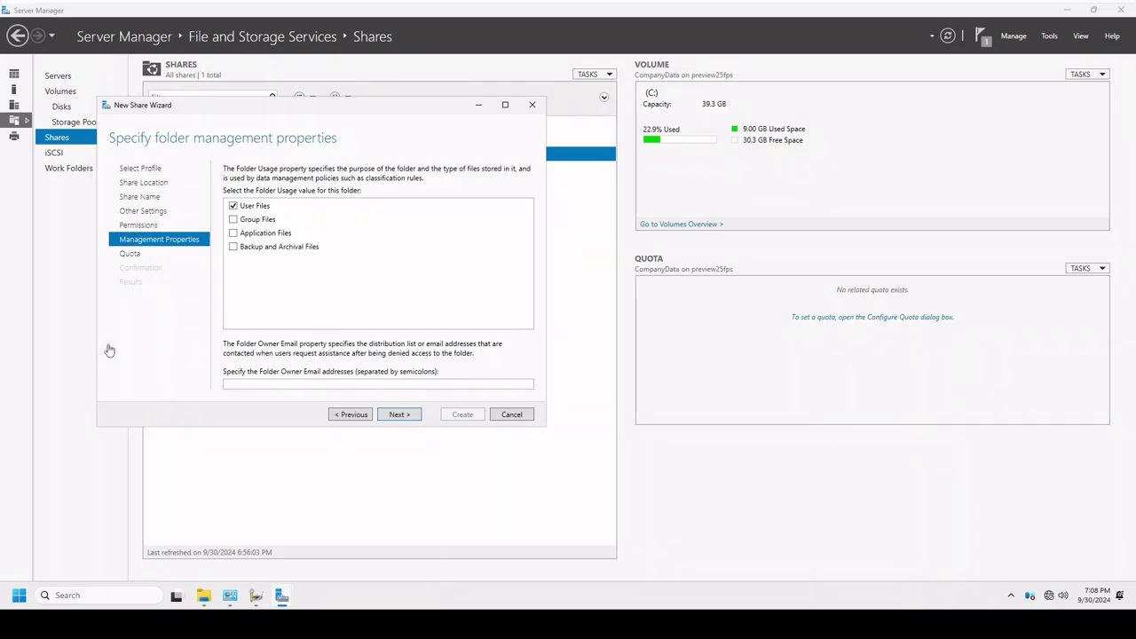
{"action": "left_click", "coordinate": [293, 383]}
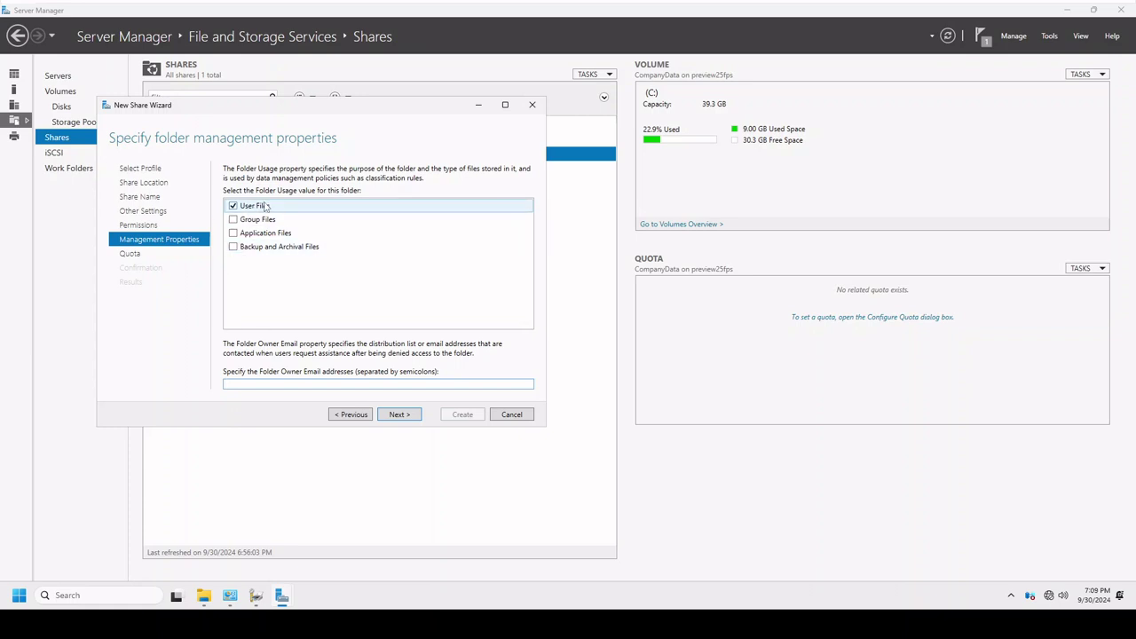
{"action": "mouse_move", "coordinate": [267, 207]}
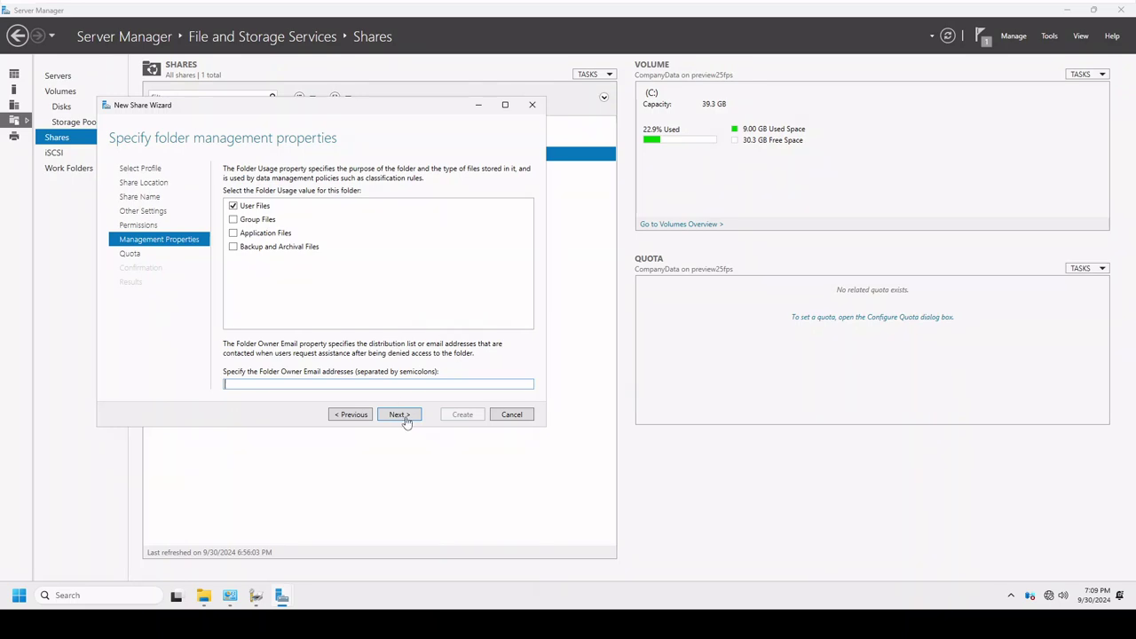
{"action": "left_click", "coordinate": [369, 385]}
{"action": "left_click", "coordinate": [399, 415]}
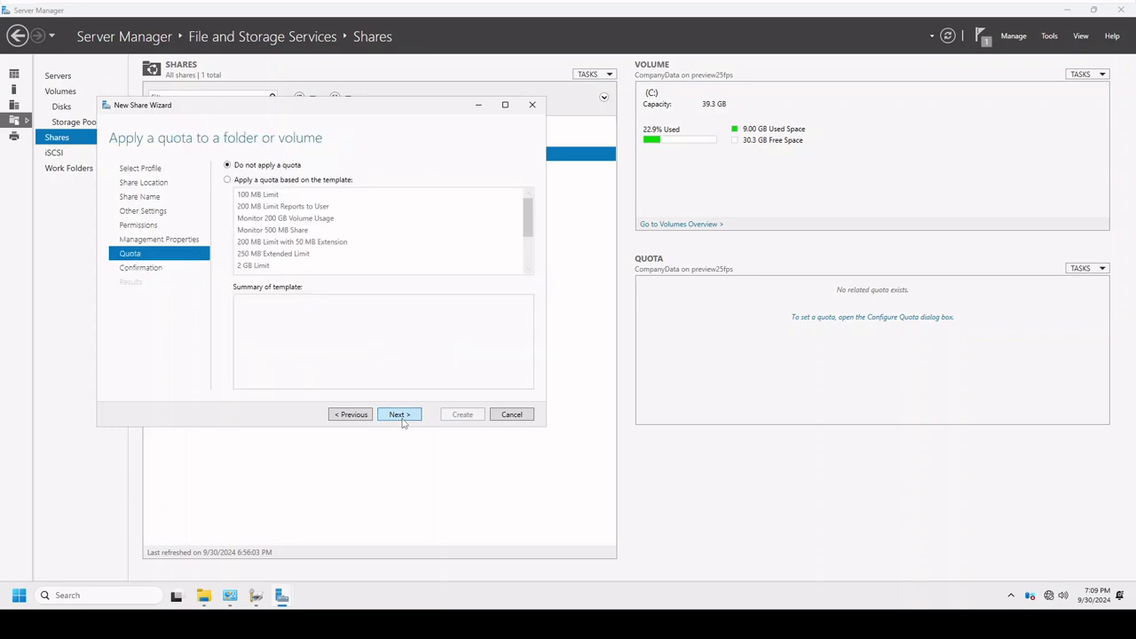
Preview the 2 GB Limit and Monitor 10 TB Volume Usage quota templates, and return to applying no quota.
{"action": "left_click", "coordinate": [254, 180]}
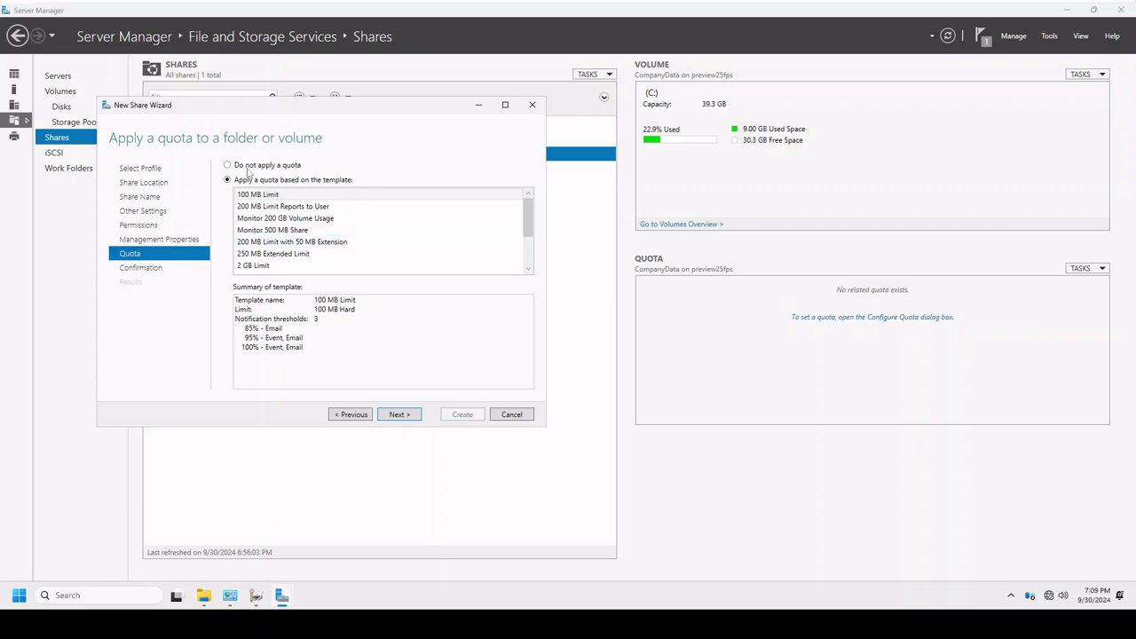
{"action": "left_click", "coordinate": [268, 266]}
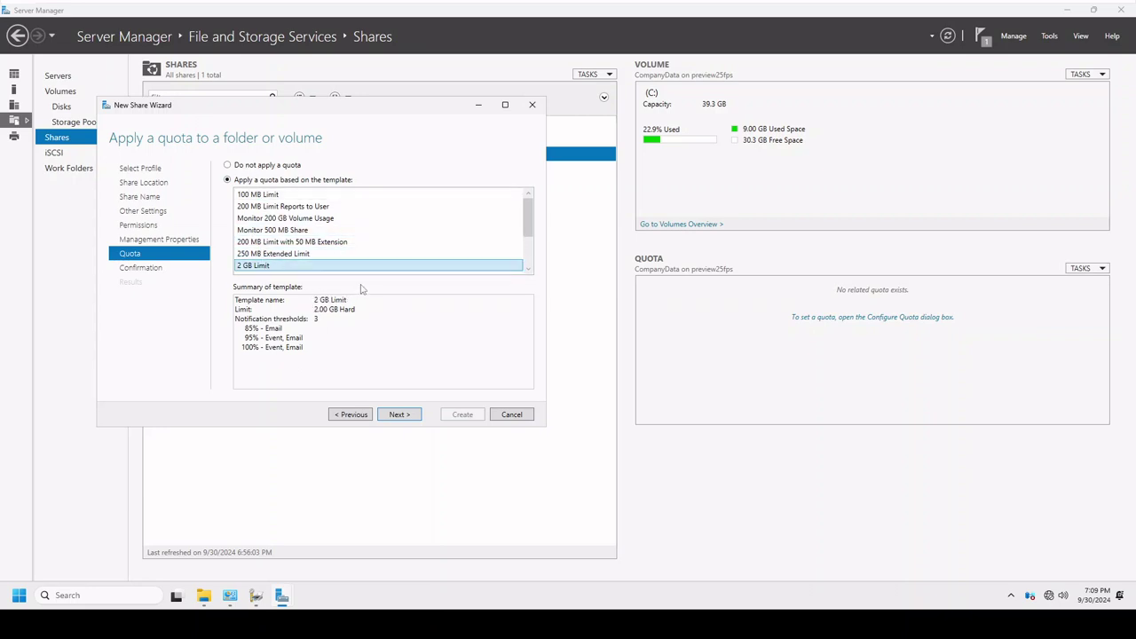
{"action": "scroll", "coordinate": [312, 248], "scroll_direction": "down", "scroll_amount": 2}
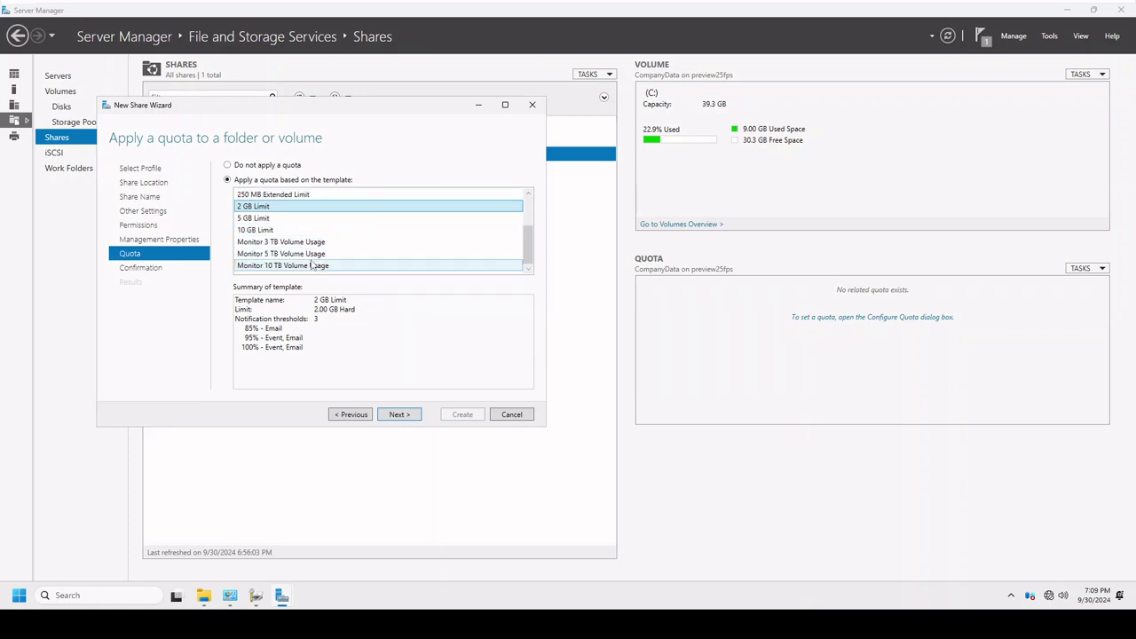
{"action": "left_click", "coordinate": [300, 265]}
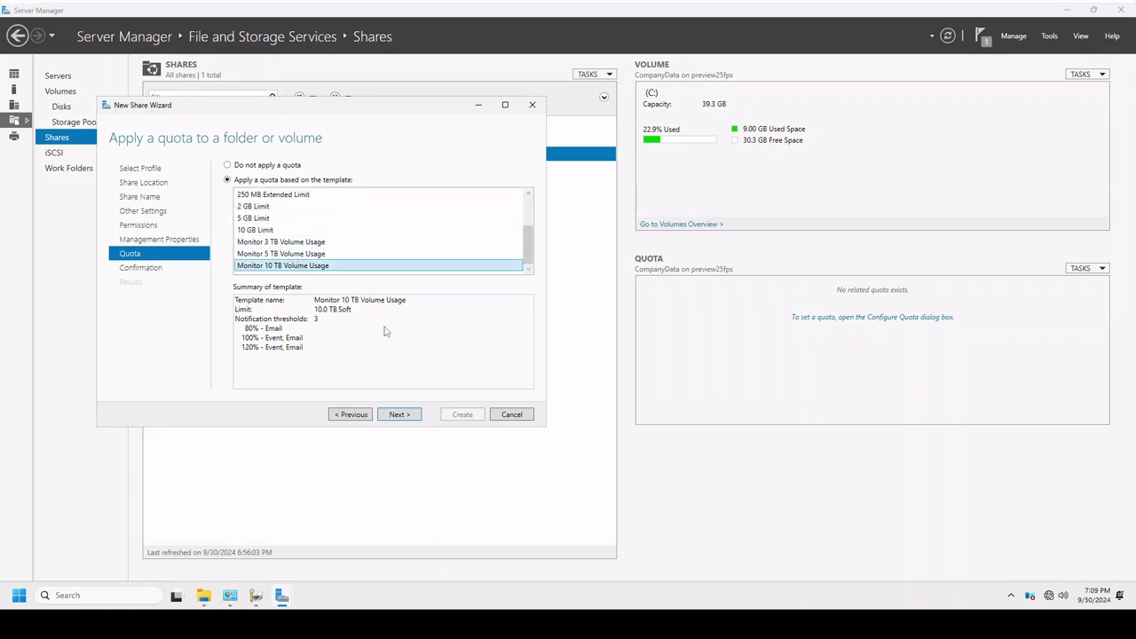
{"action": "scroll", "coordinate": [270, 222], "scroll_direction": "up", "scroll_amount": 3}
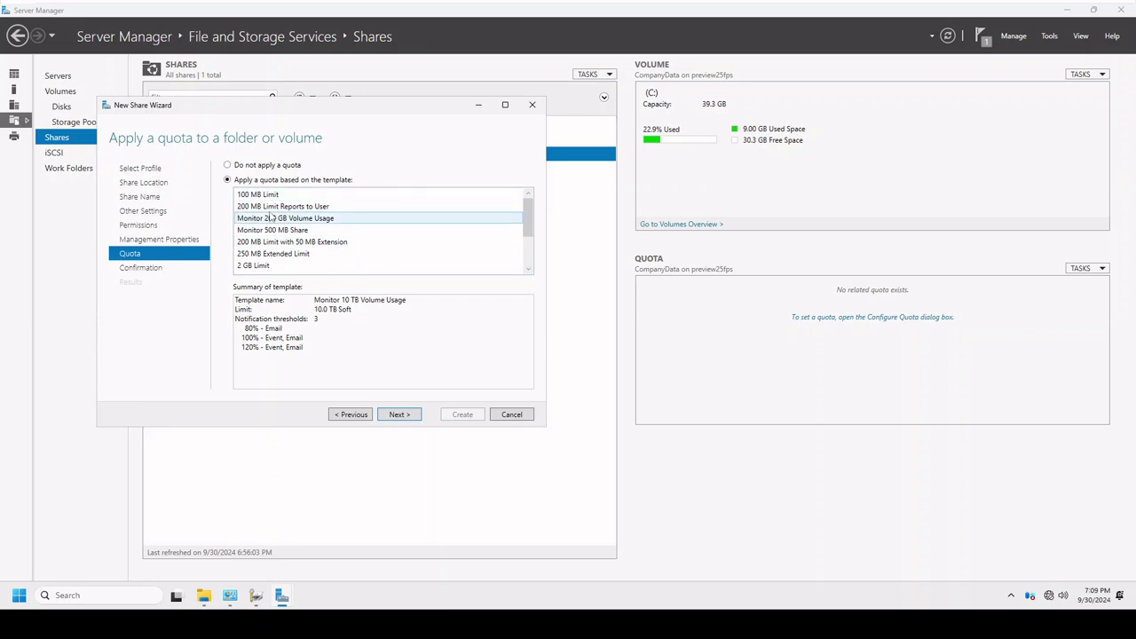
{"action": "left_click", "coordinate": [289, 265]}
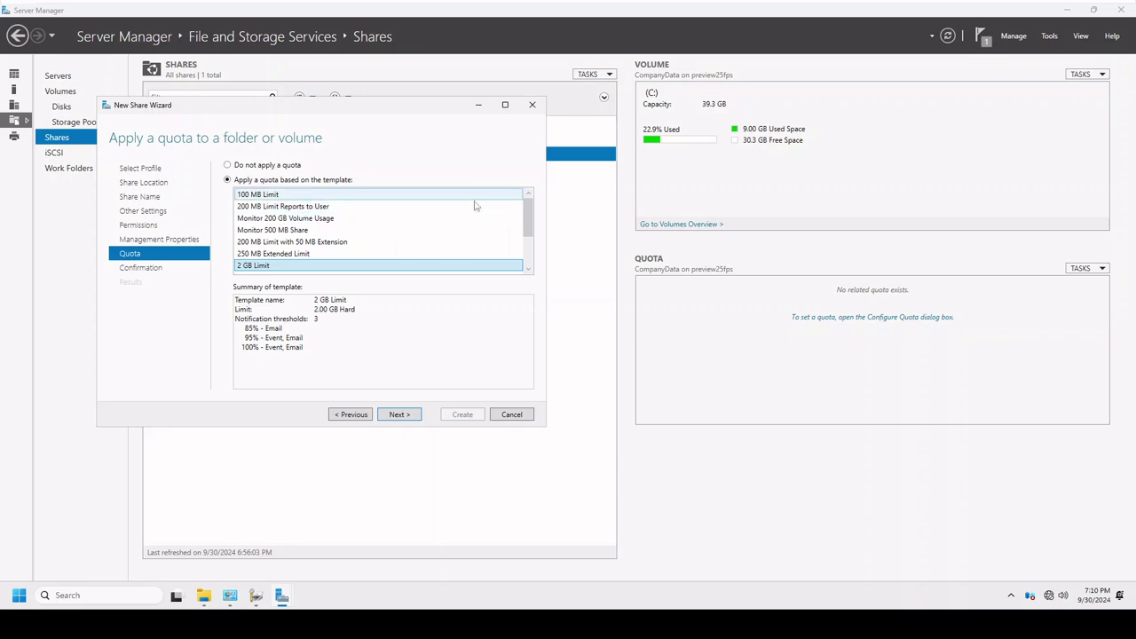
{"action": "left_click", "coordinate": [258, 167]}
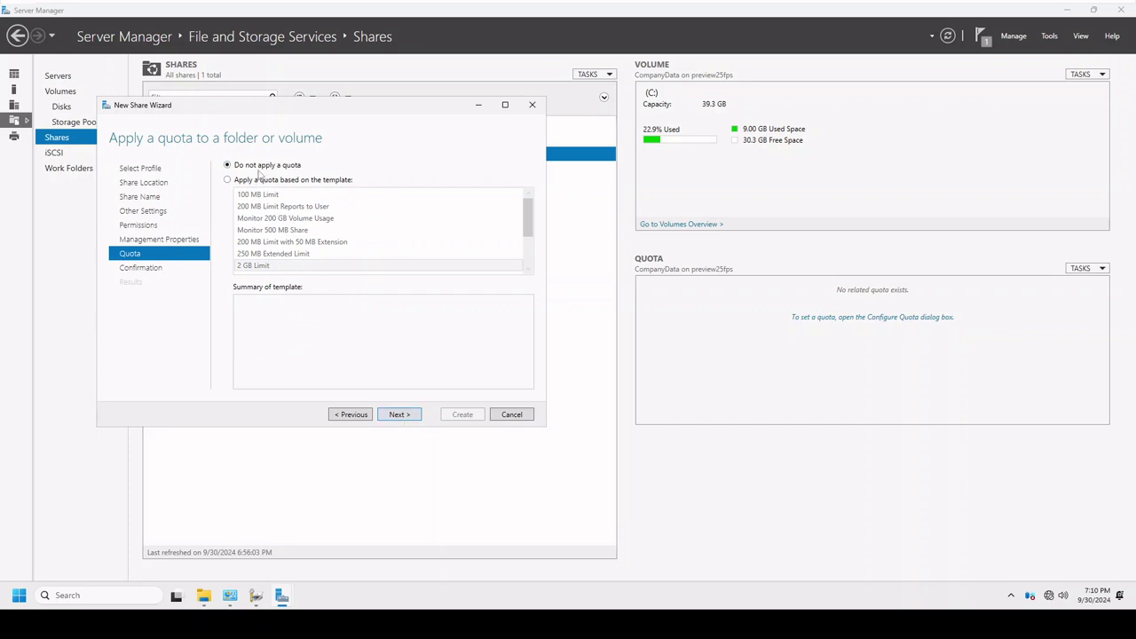
Accept the settings without a quota, create the CompanyShare share, and close the New Share Wizard.
{"action": "left_click", "coordinate": [400, 415]}
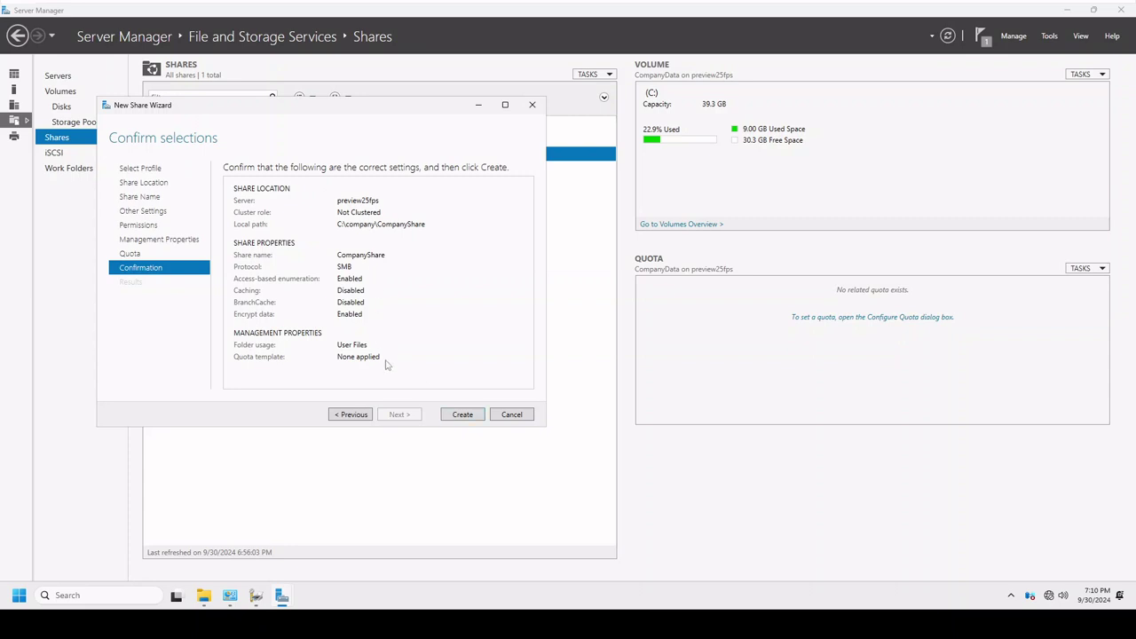
{"action": "left_click", "coordinate": [473, 417]}
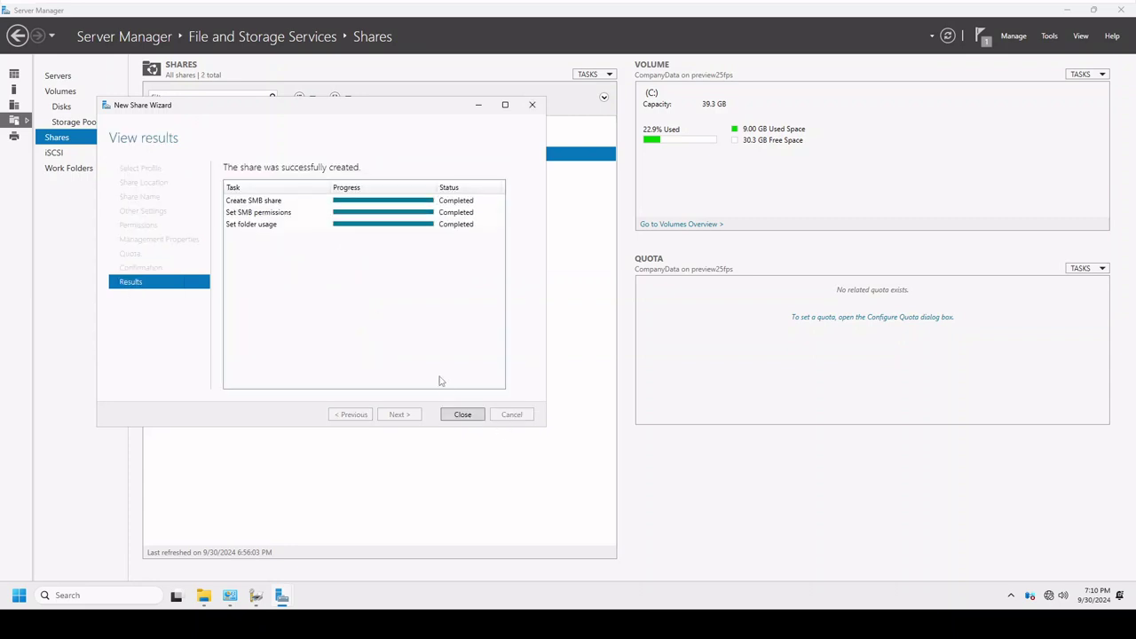
{"action": "left_click", "coordinate": [453, 416]}
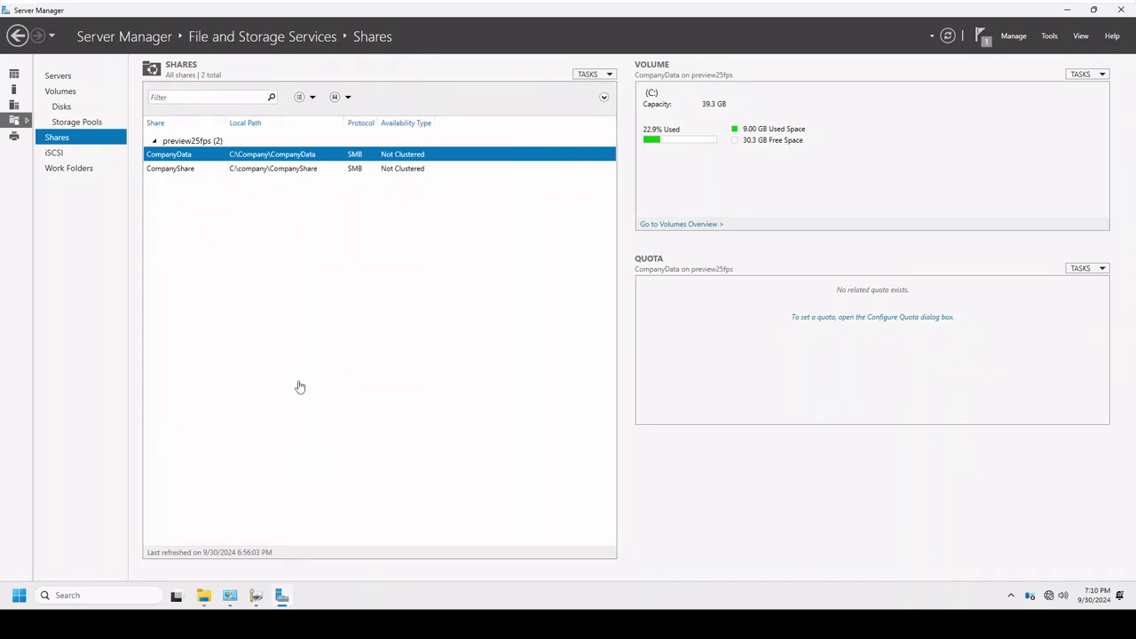
Switch to File Explorer, check the localhost shares, and open the advanced security settings of the C:\Company\CompanyShare folder.
{"action": "left_click", "coordinate": [210, 607]}
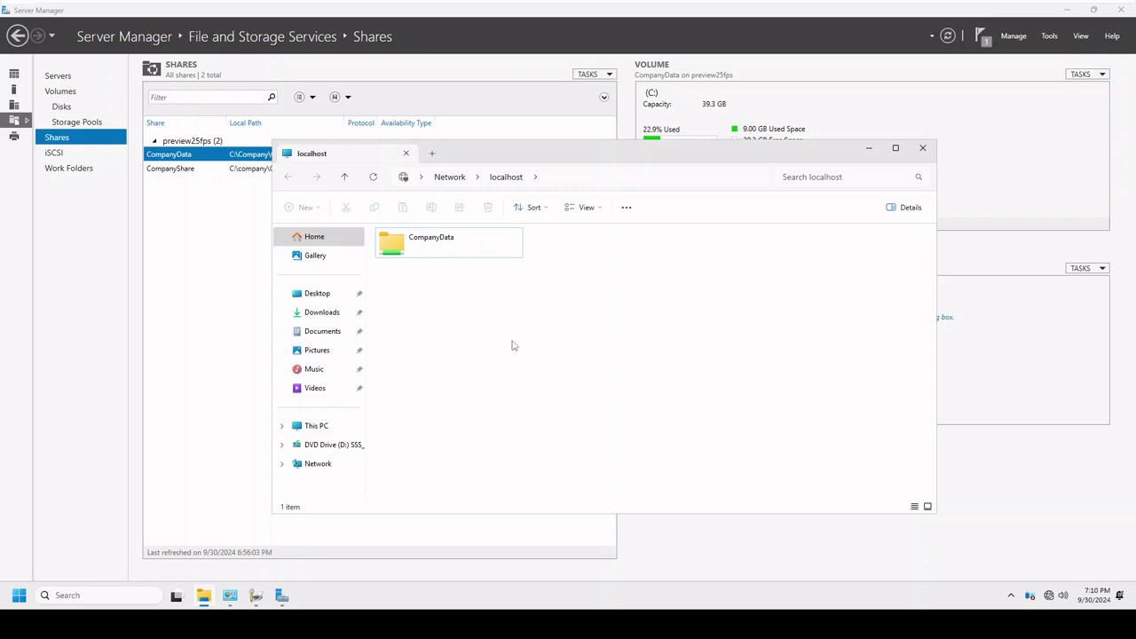
{"action": "left_click", "coordinate": [552, 239]}
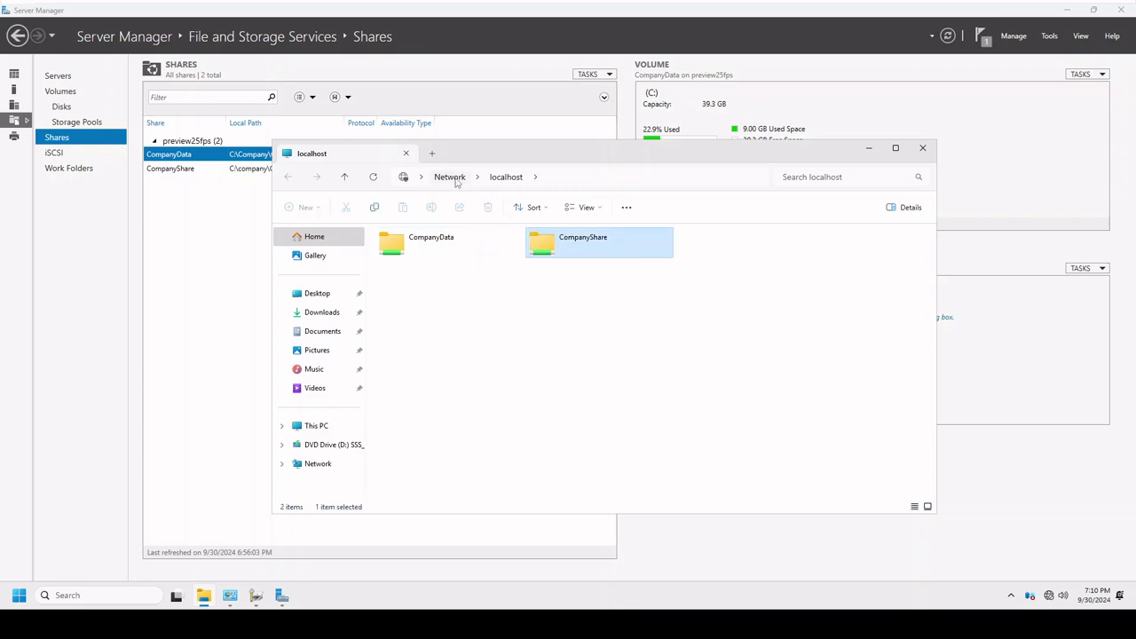
{"action": "left_click", "coordinate": [321, 427]}
{"action": "double_click", "coordinate": [444, 269]}
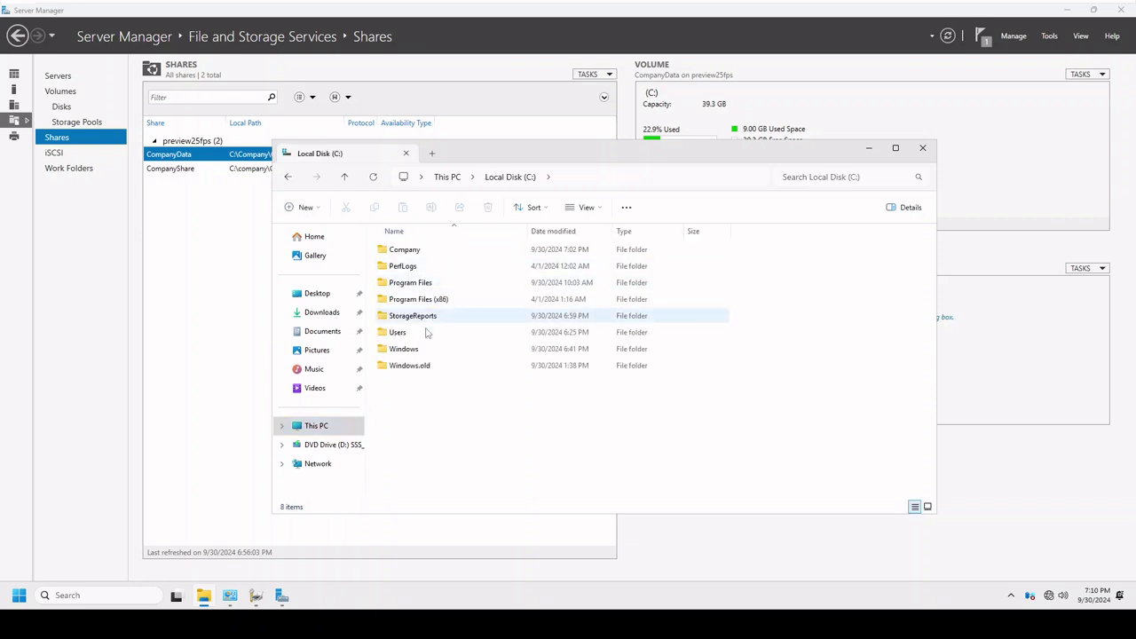
{"action": "double_click", "coordinate": [404, 251]}
{"action": "left_click", "coordinate": [410, 266]}
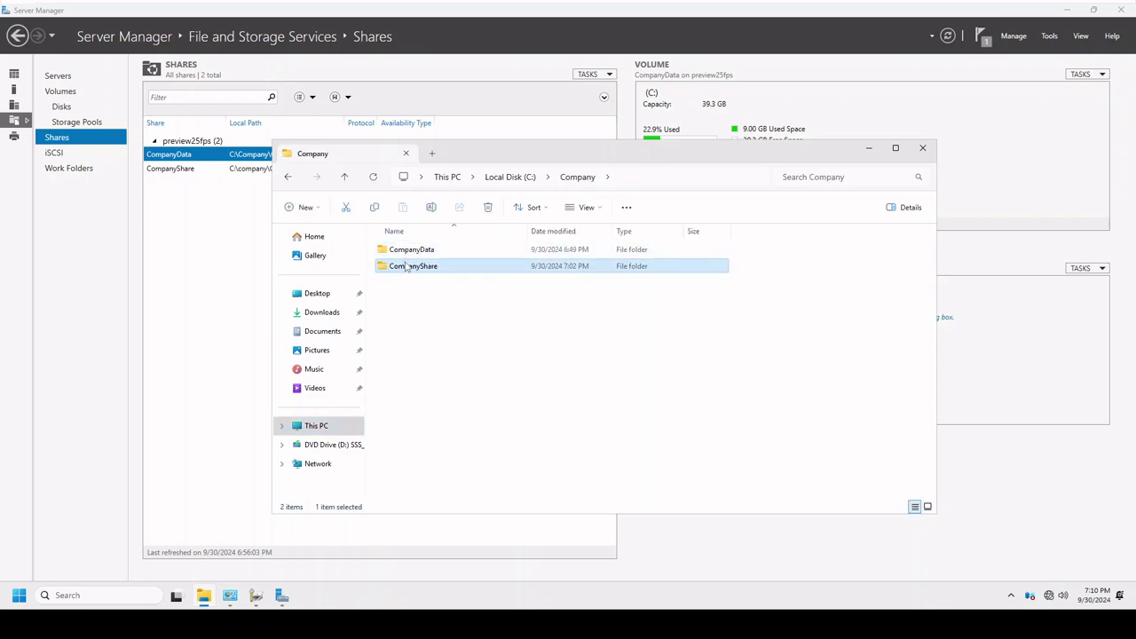
{"action": "right_click", "coordinate": [408, 266]}
{"action": "left_click", "coordinate": [458, 442]}
{"action": "left_click", "coordinate": [583, 296]}
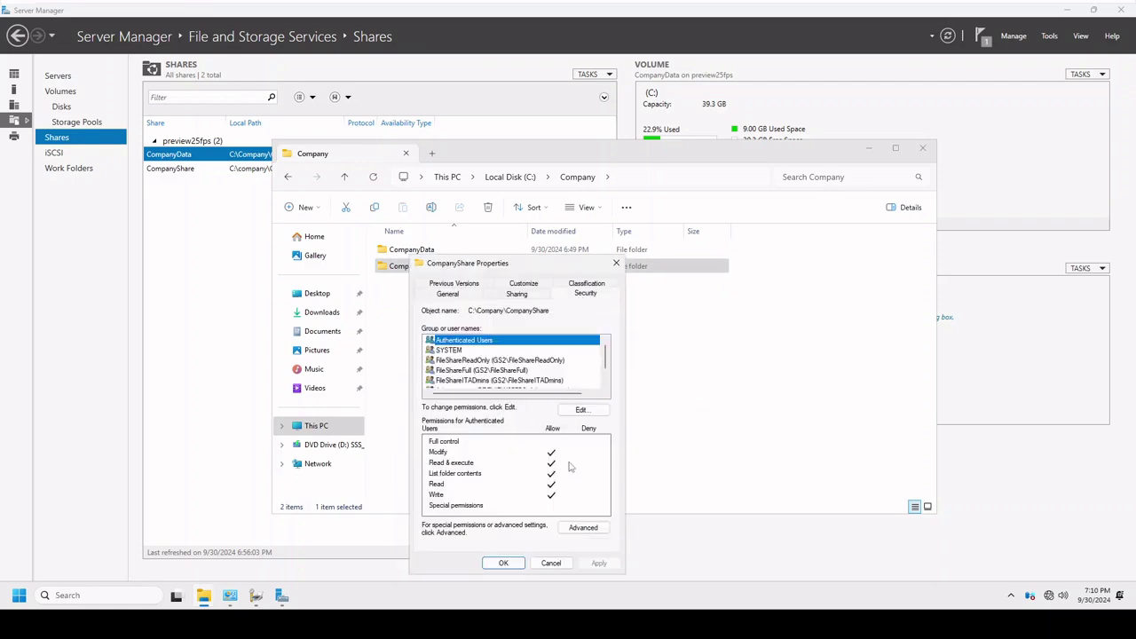
{"action": "left_click", "coordinate": [583, 527]}
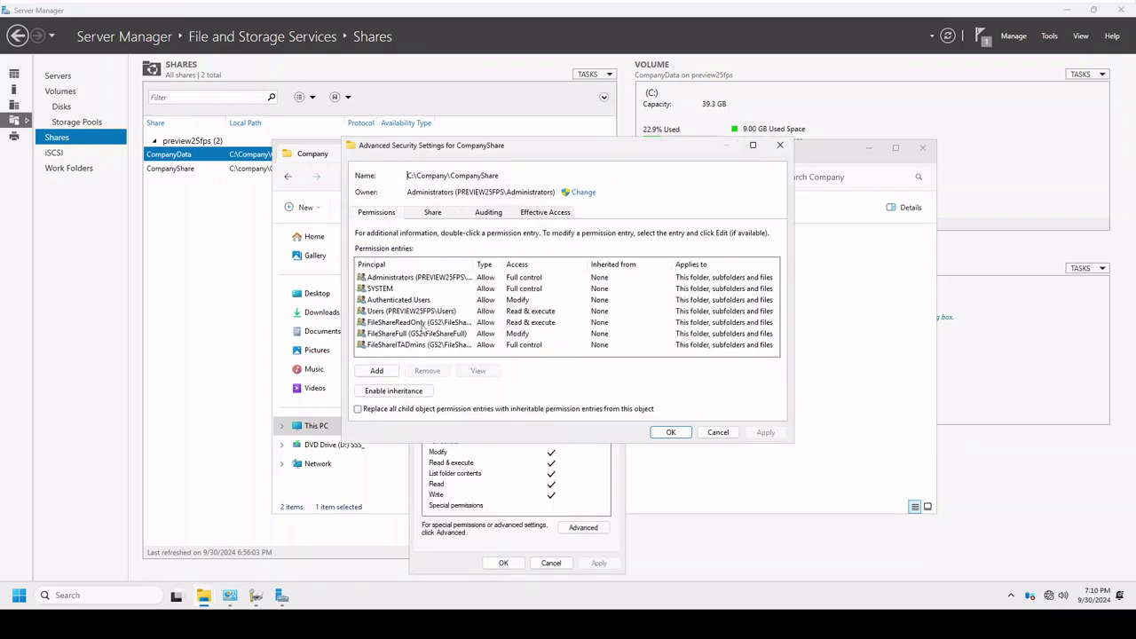
Remove the local Users permission entry with Read & execute access from CompanyShare and apply the advanced security settings.
{"action": "left_click", "coordinate": [407, 312]}
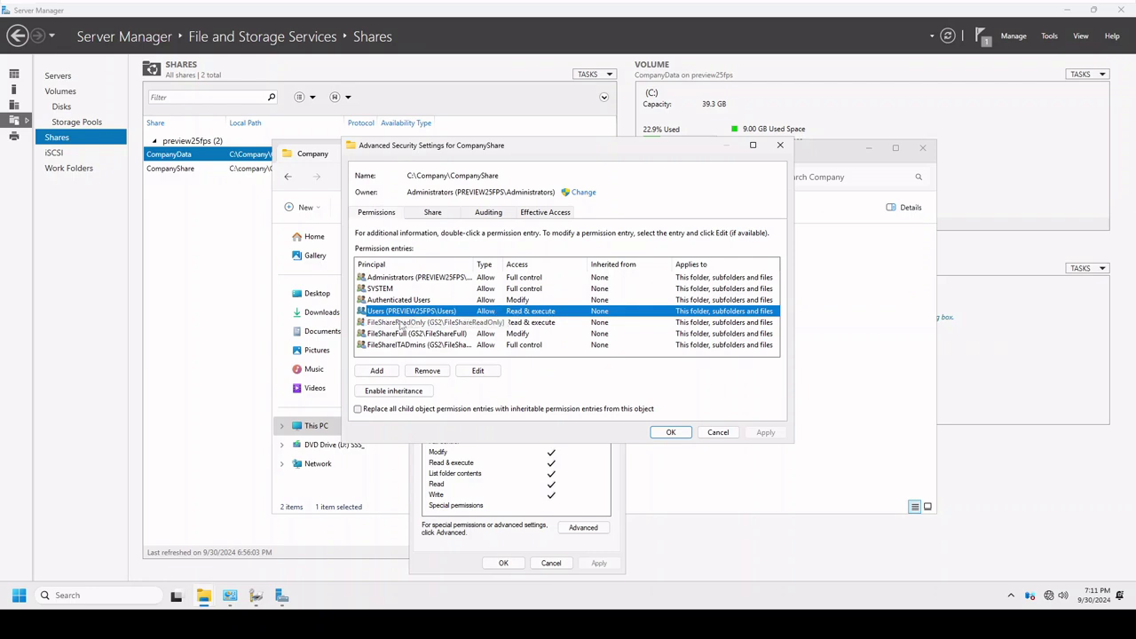
{"action": "left_click", "coordinate": [430, 371]}
{"action": "left_click", "coordinate": [765, 432]}
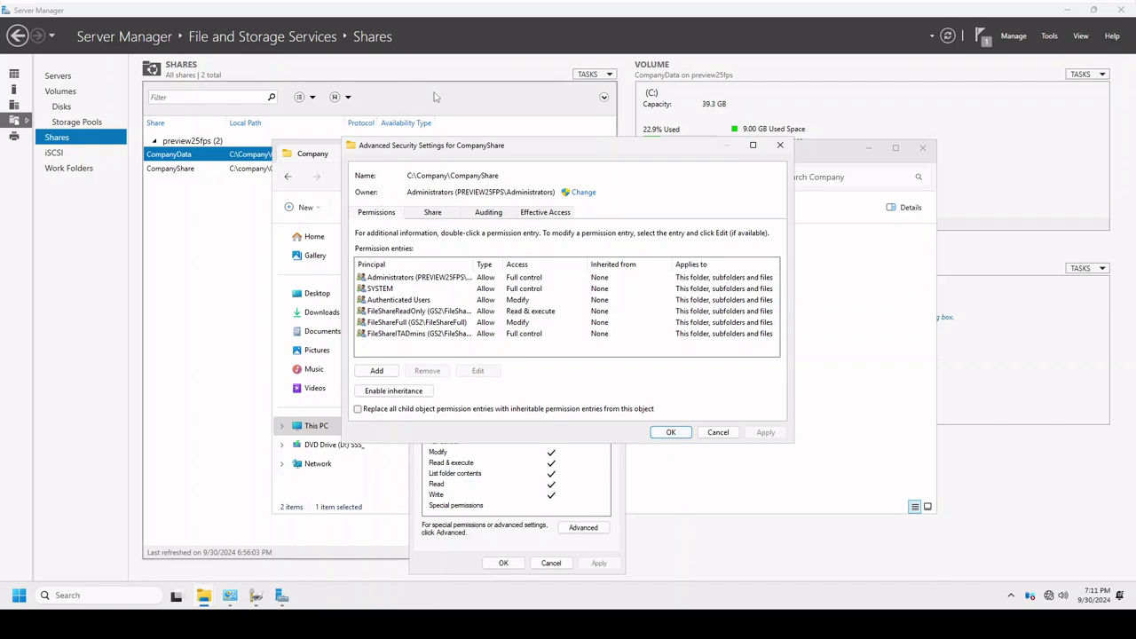
{"action": "left_click", "coordinate": [671, 434]}
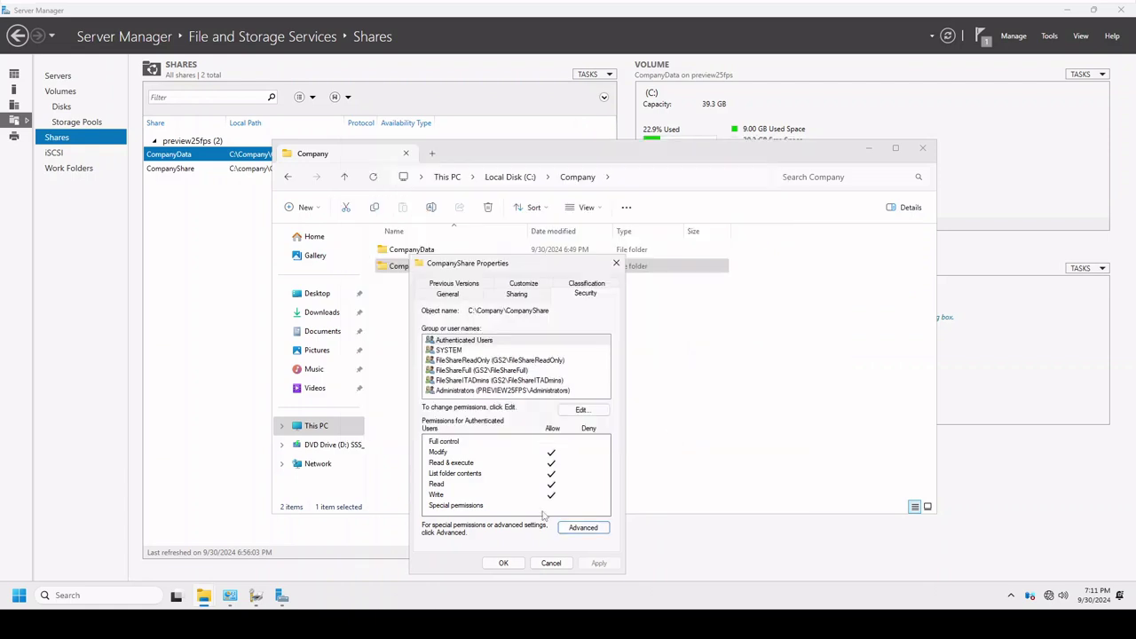
Open CompanyShare's share permissions through Advanced Sharing and remove the Everyone group.
{"action": "left_click", "coordinate": [514, 295]}
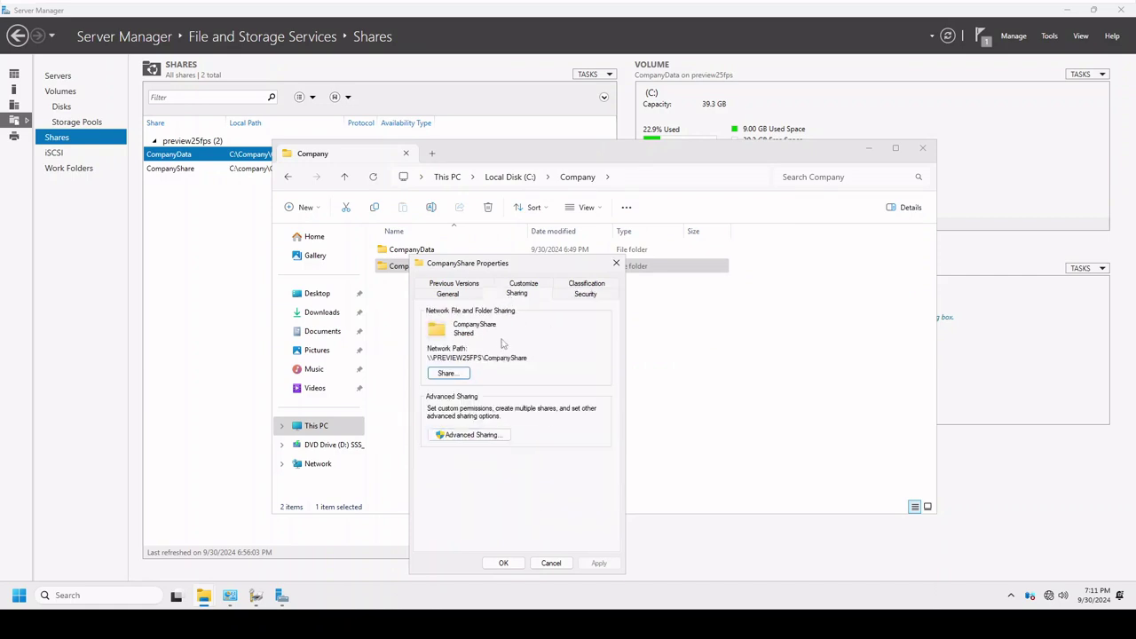
{"action": "left_click", "coordinate": [486, 435]}
{"action": "left_click", "coordinate": [476, 451]}
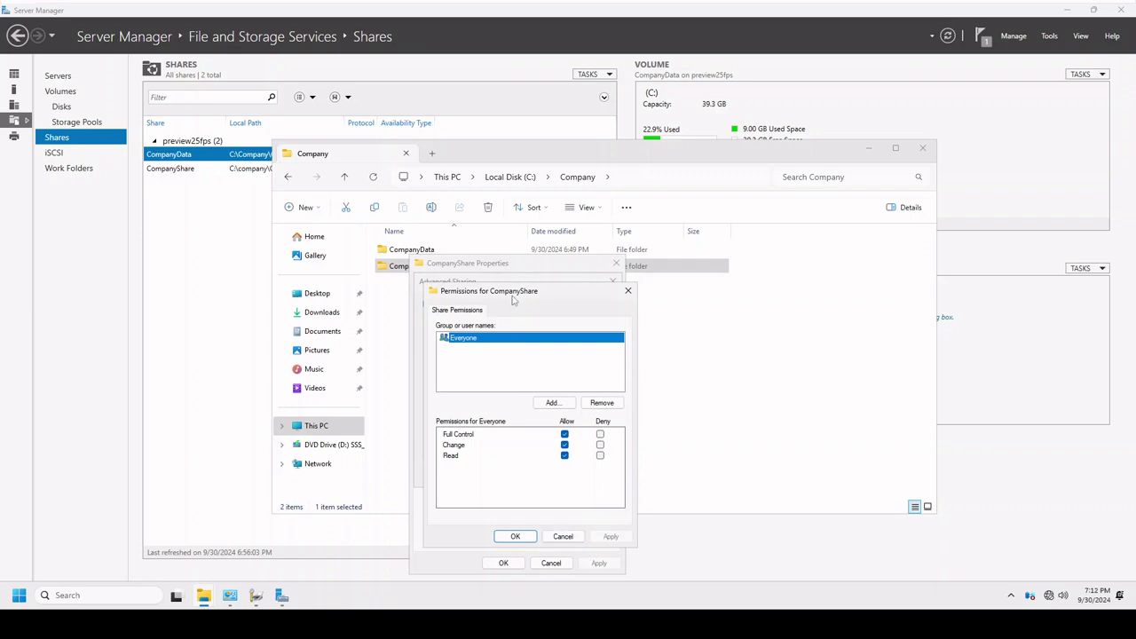
{"action": "left_click_drag", "start_coordinate": [512, 300], "coordinate": [702, 320]}
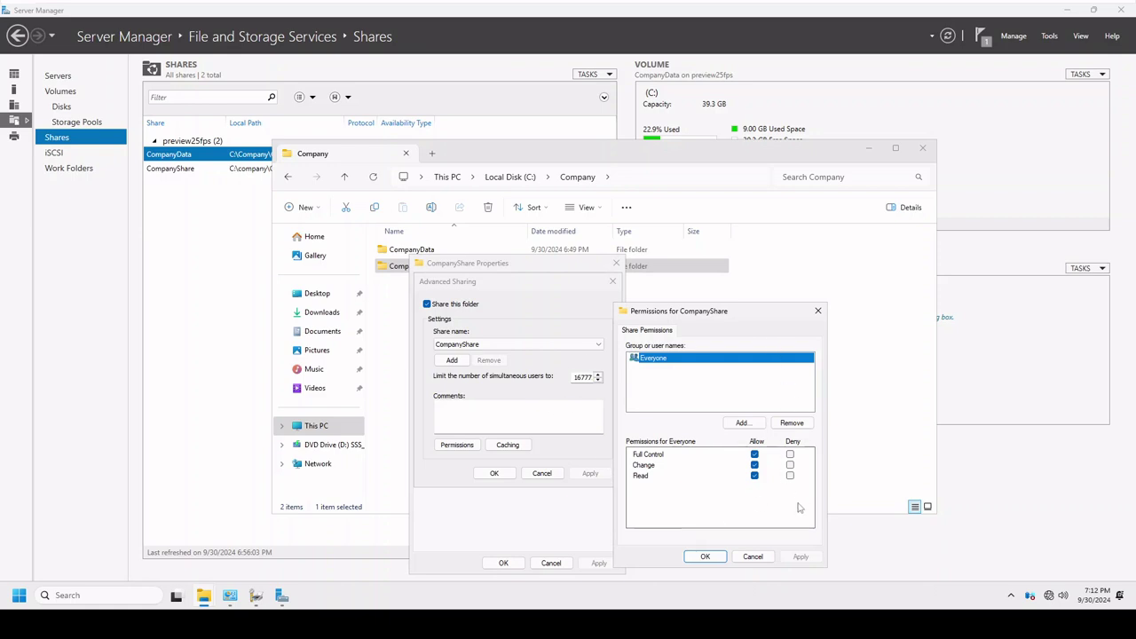
{"action": "left_click_drag", "start_coordinate": [674, 311], "coordinate": [493, 280]}
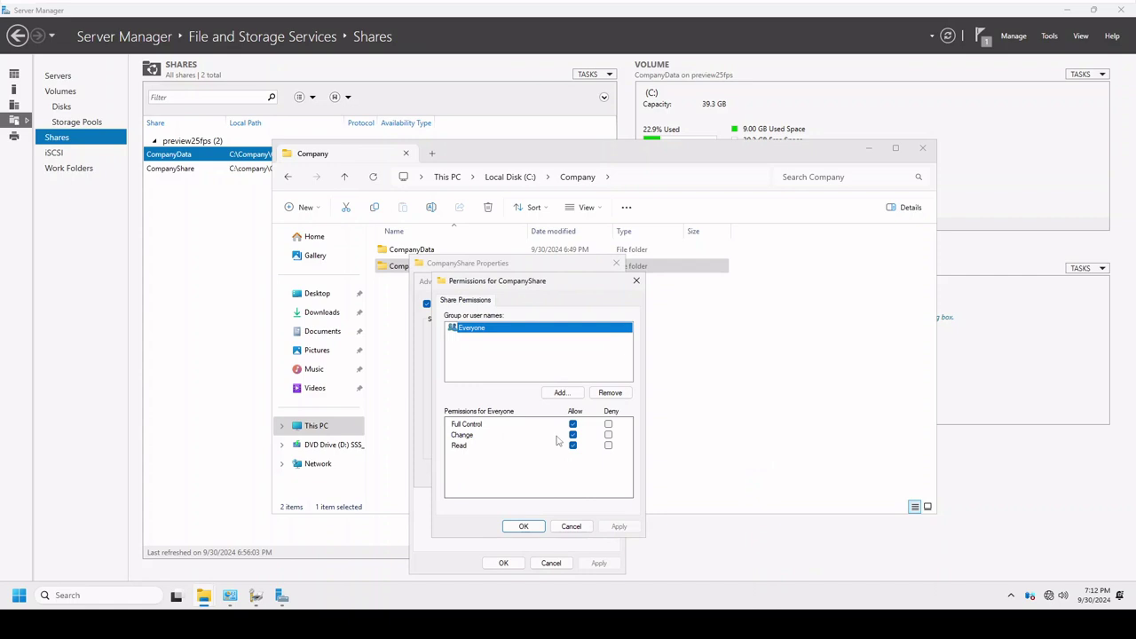
{"action": "left_click", "coordinate": [611, 393]}
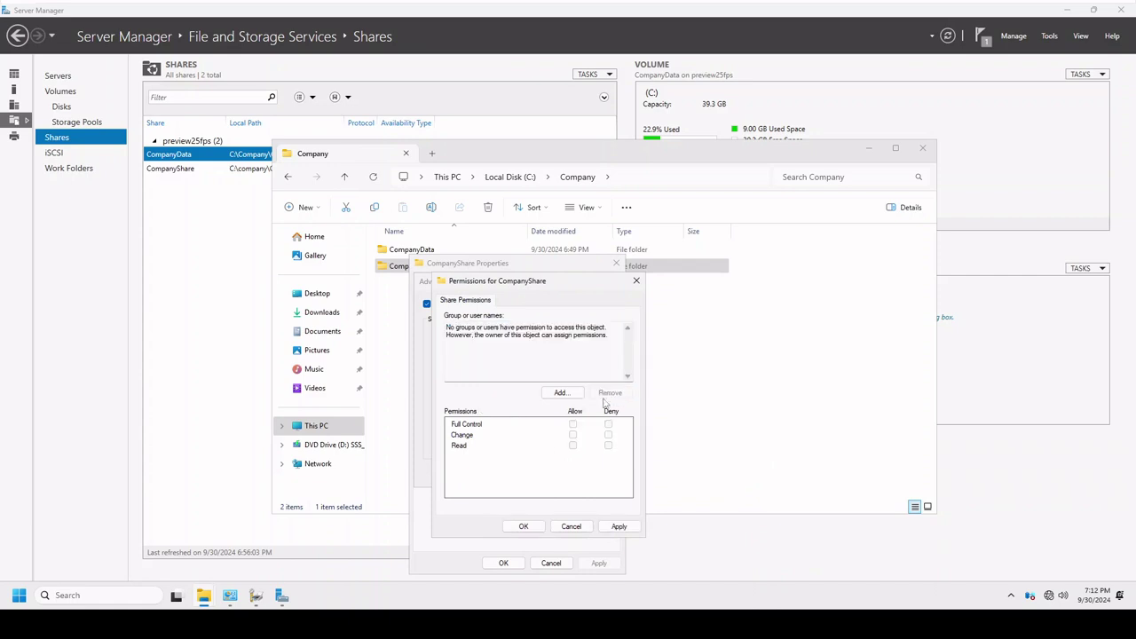
Find the groups matching "file" and add FileShareFull, FileShareITADmins and FileShareReadOnly to CompanyShare's share permissions.
{"action": "left_click", "coordinate": [560, 392]}
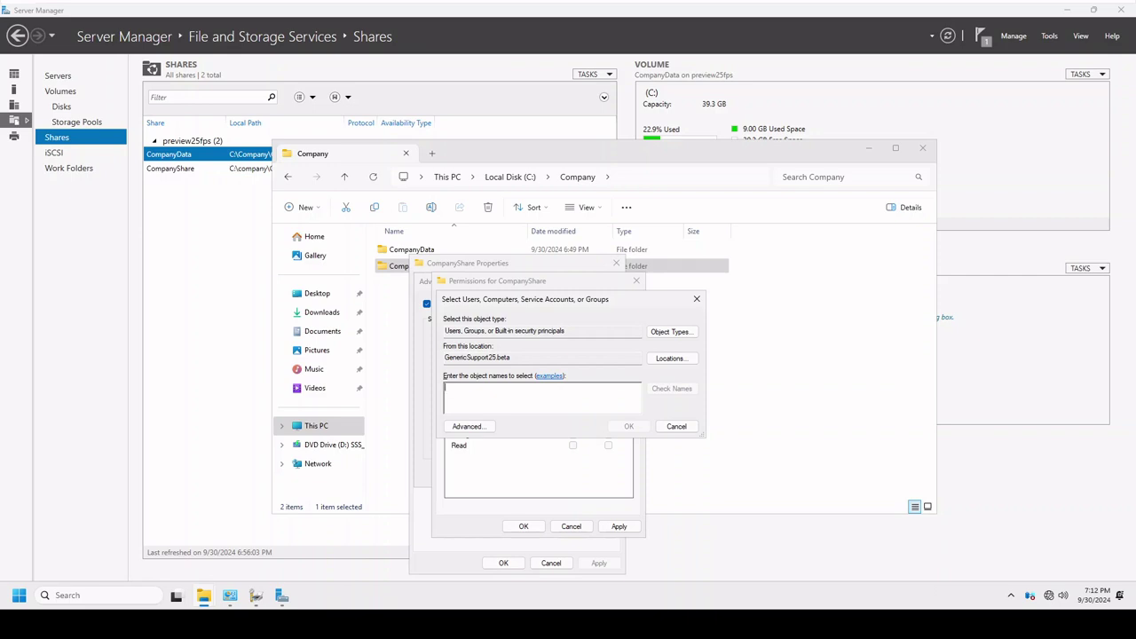
{"action": "type", "text": "file"}
{"action": "left_click", "coordinate": [692, 390]}
{"action": "left_click", "coordinate": [527, 396]}
{"action": "left_click", "coordinate": [512, 414], "text": "shift"}
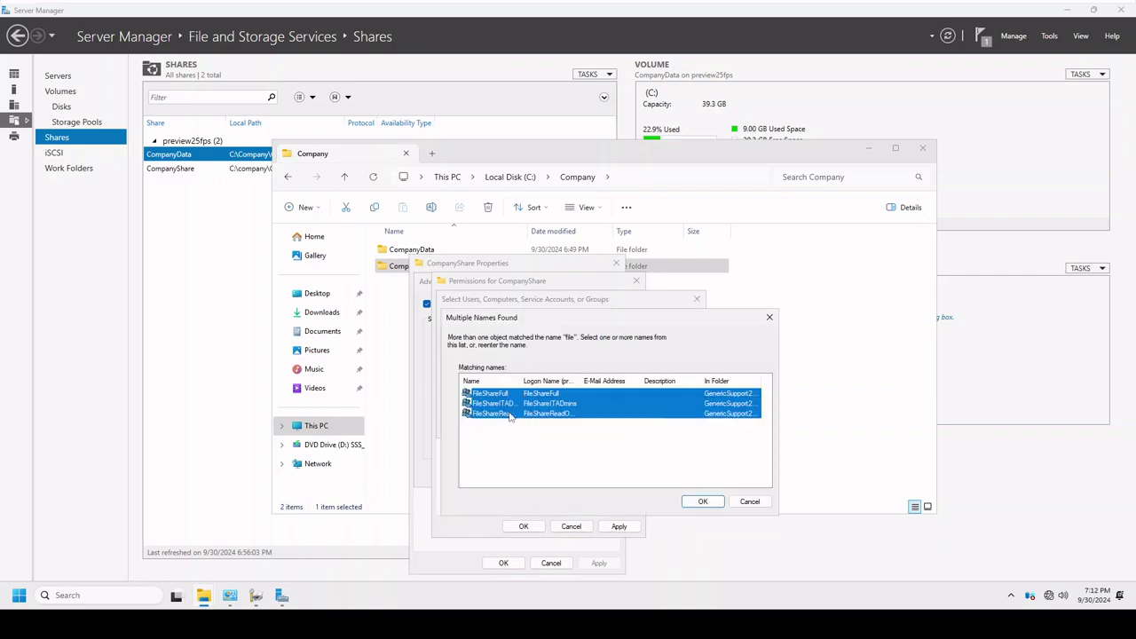
{"action": "left_click", "coordinate": [692, 506]}
{"action": "left_click", "coordinate": [622, 430]}
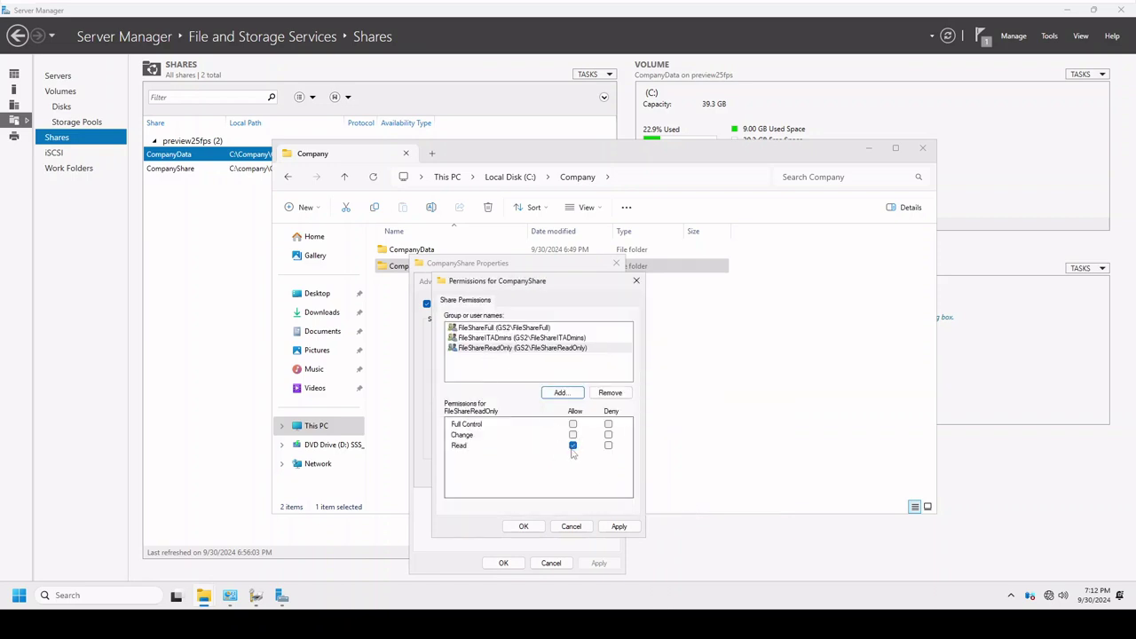
Allow FileShareITADmins Full Control and FileShareFull Change on CompanyShare, accept the sharing settings, and close the folder window.
{"action": "left_click", "coordinate": [514, 341]}
{"action": "left_click", "coordinate": [572, 424]}
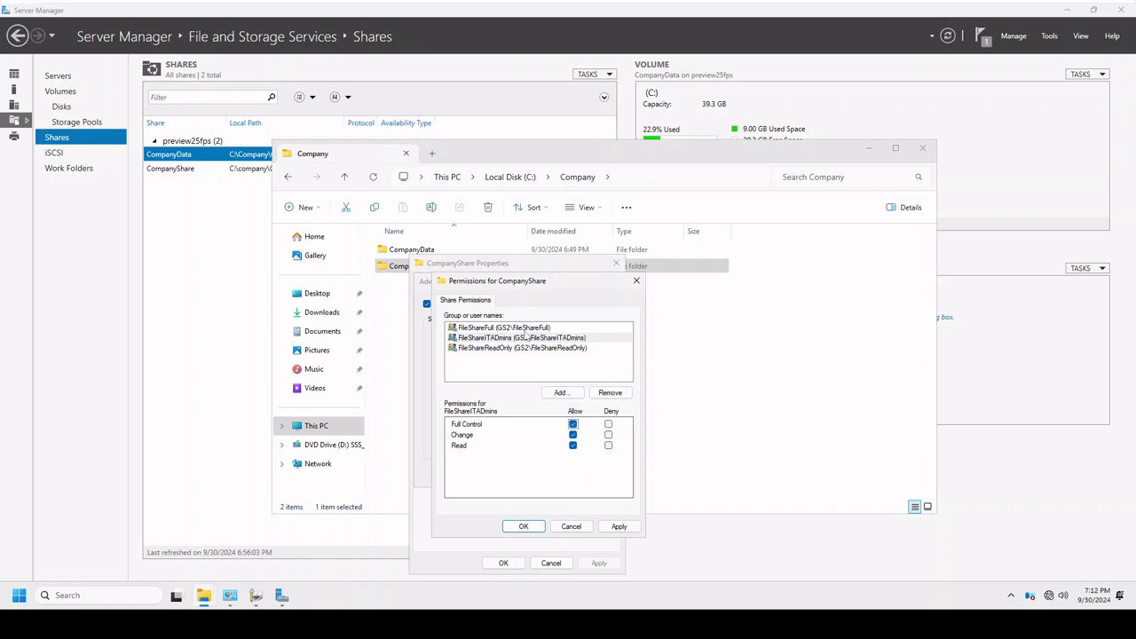
{"action": "left_click", "coordinate": [524, 328]}
{"action": "left_click", "coordinate": [574, 436]}
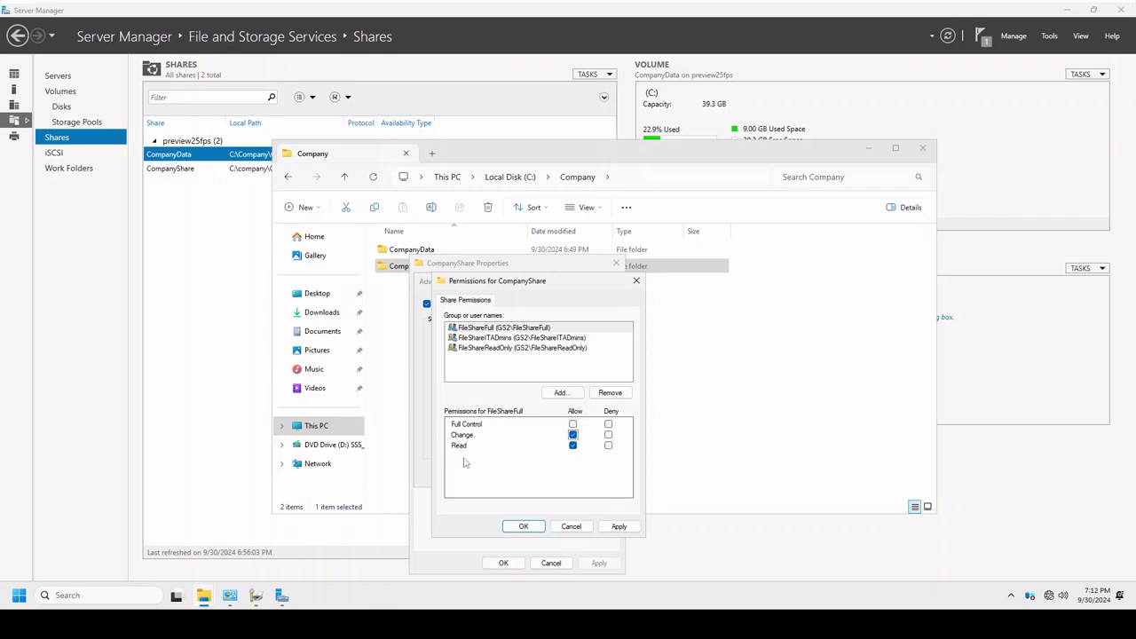
{"action": "left_click", "coordinate": [524, 526]}
{"action": "left_click", "coordinate": [495, 473]}
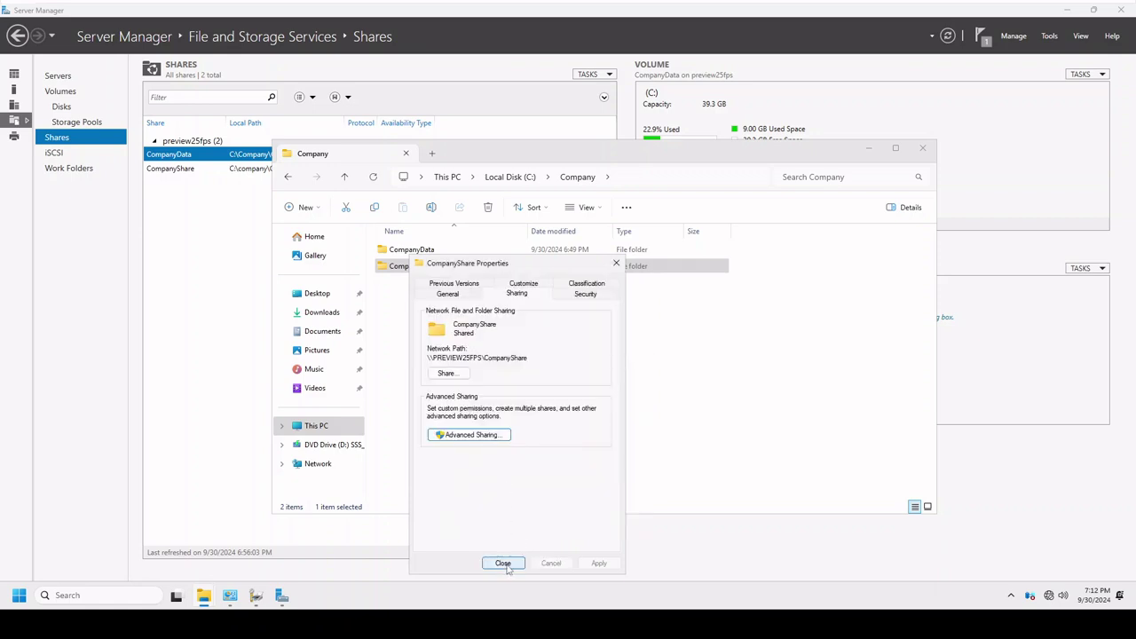
{"action": "left_click", "coordinate": [504, 563]}
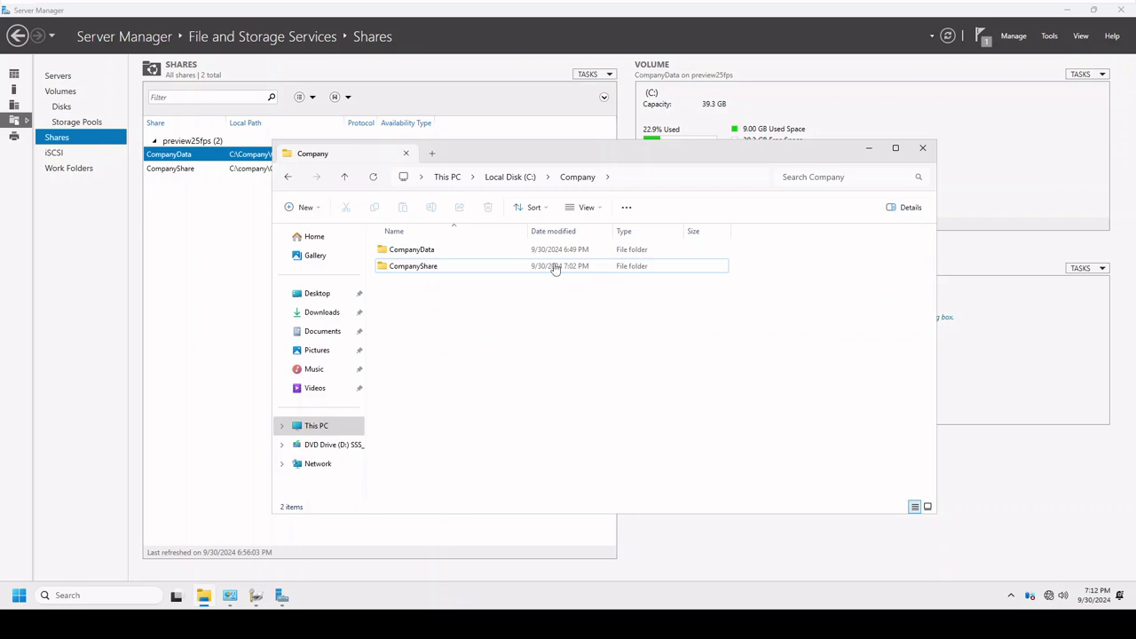
{"action": "left_click", "coordinate": [919, 153]}
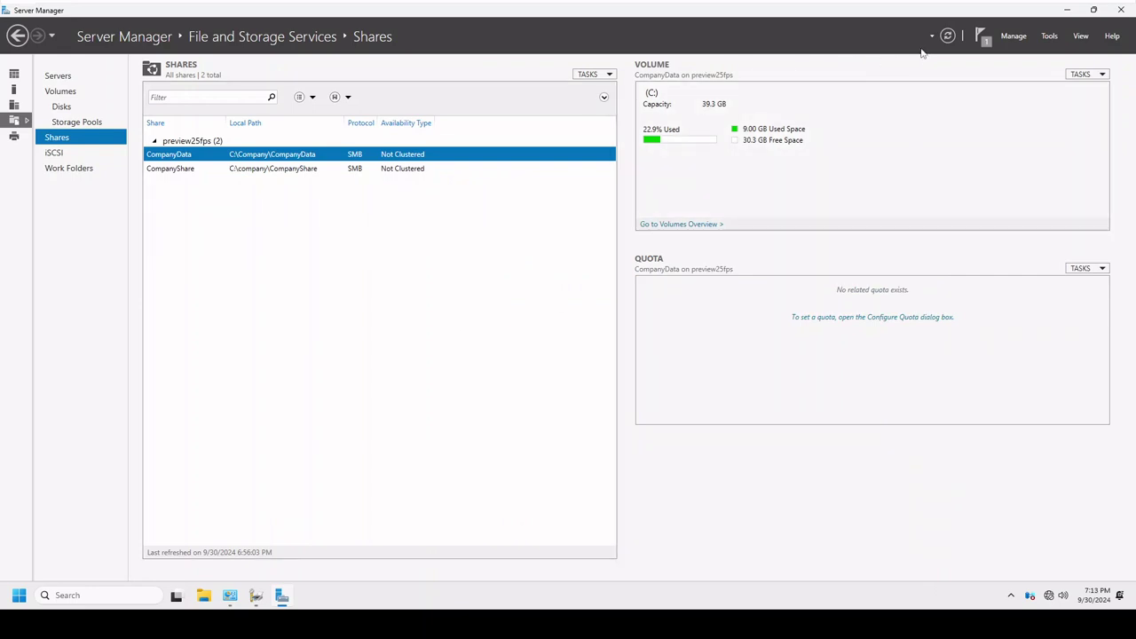
Refresh the shares list in Server Manager and review CompanyShare's permissions, settings and management properties without changing them.
{"action": "left_click", "coordinate": [947, 35]}
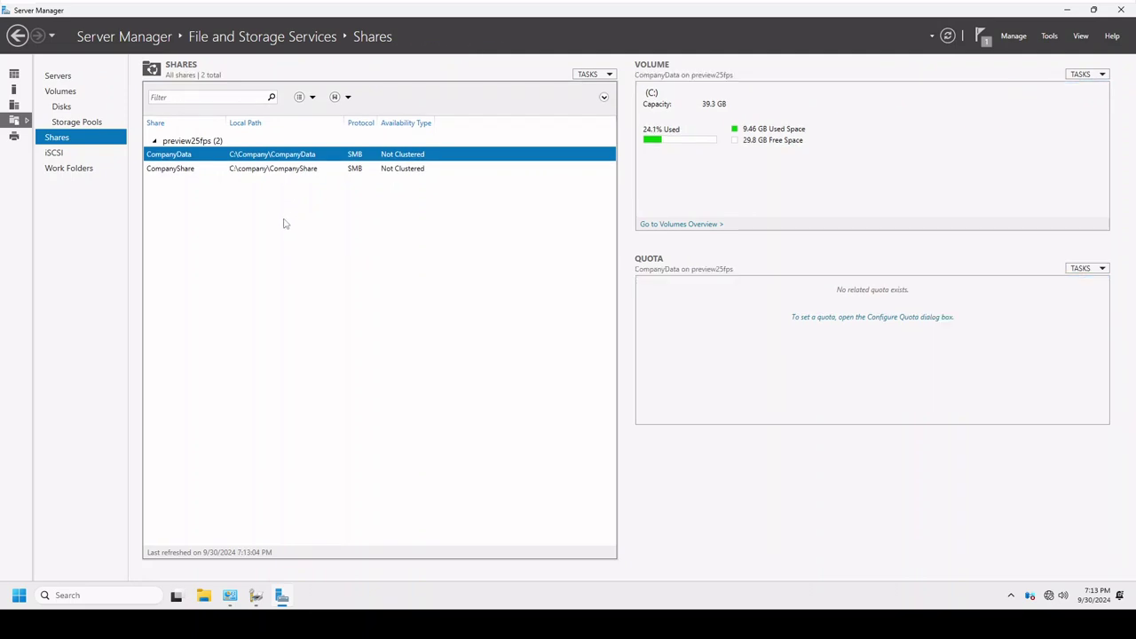
{"action": "left_click", "coordinate": [237, 168]}
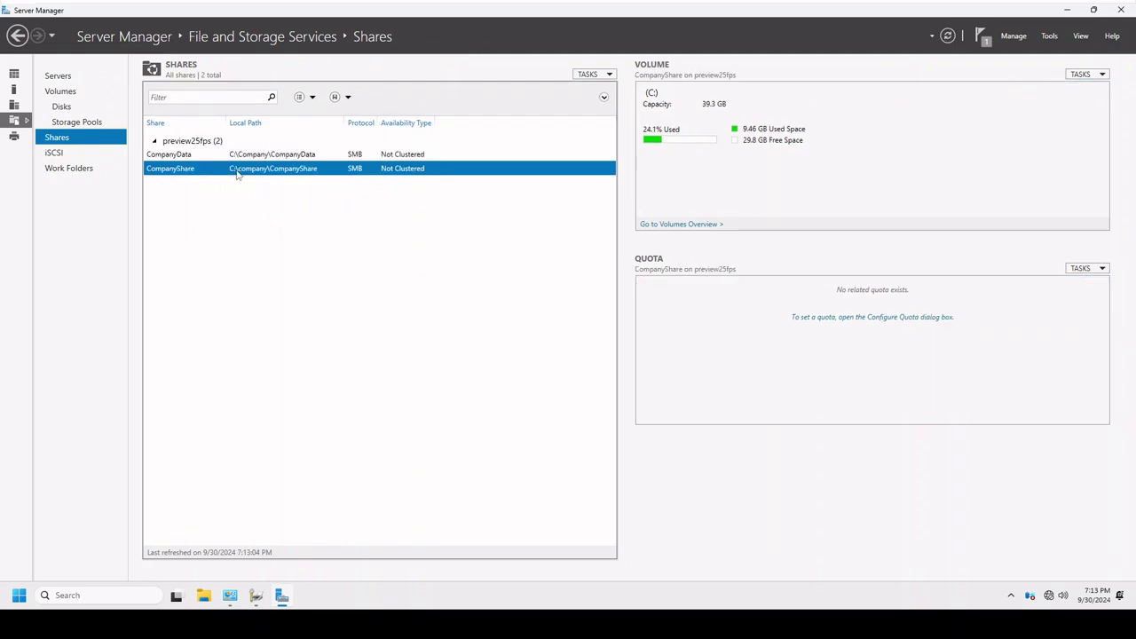
{"action": "left_click", "coordinate": [222, 155]}
{"action": "left_click", "coordinate": [224, 168]}
{"action": "right_click", "coordinate": [283, 174]}
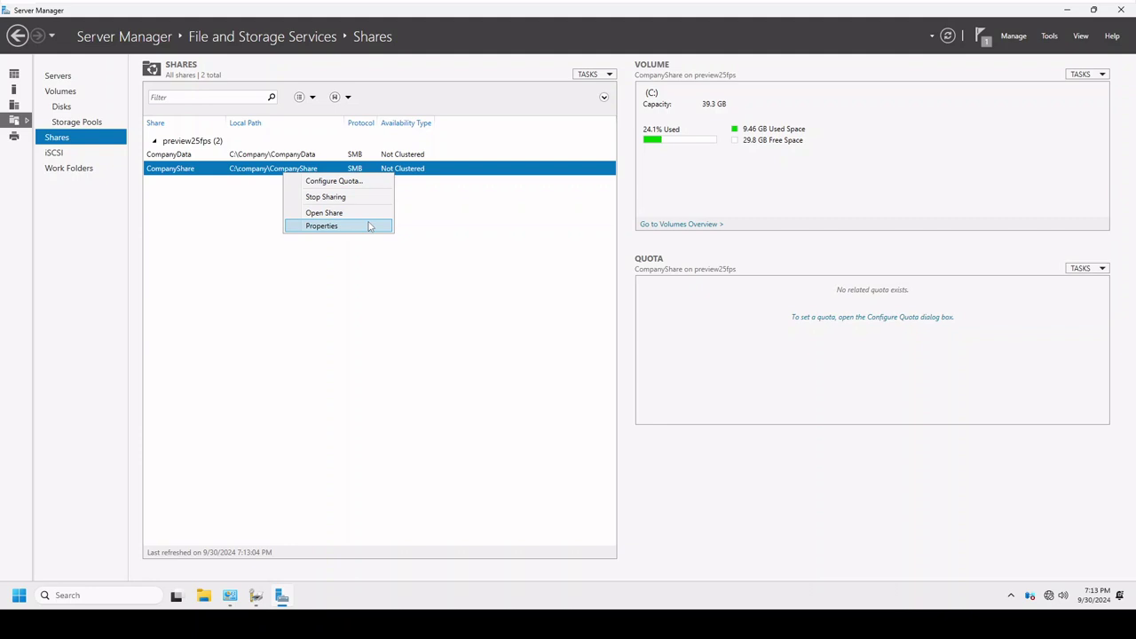
{"action": "left_click", "coordinate": [370, 226]}
{"action": "left_click", "coordinate": [78, 106]}
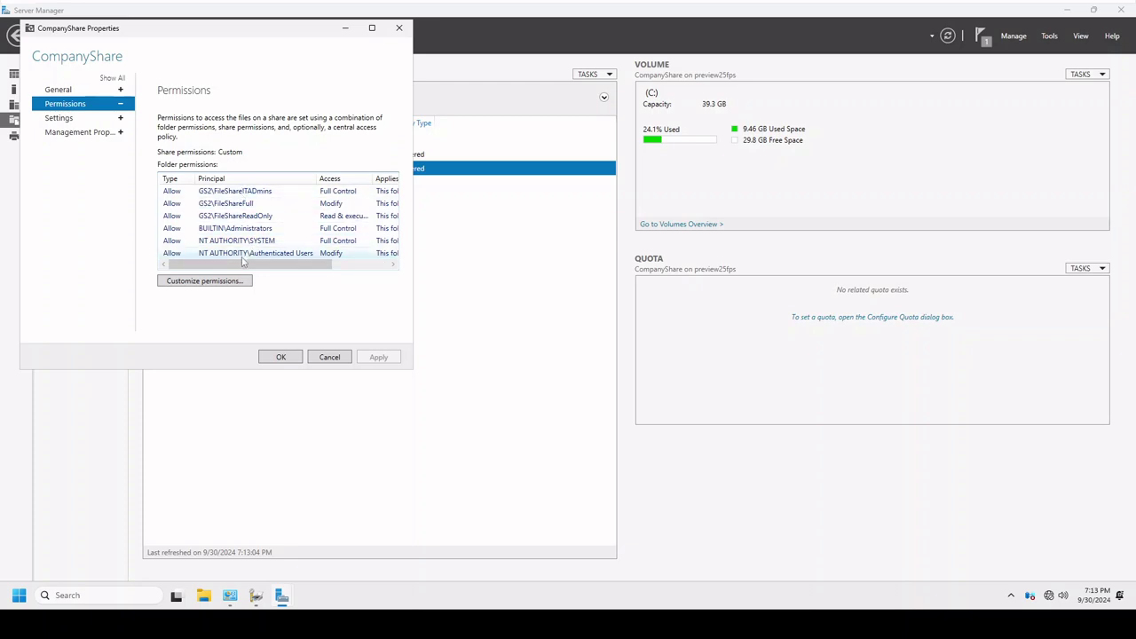
{"action": "left_click", "coordinate": [78, 120]}
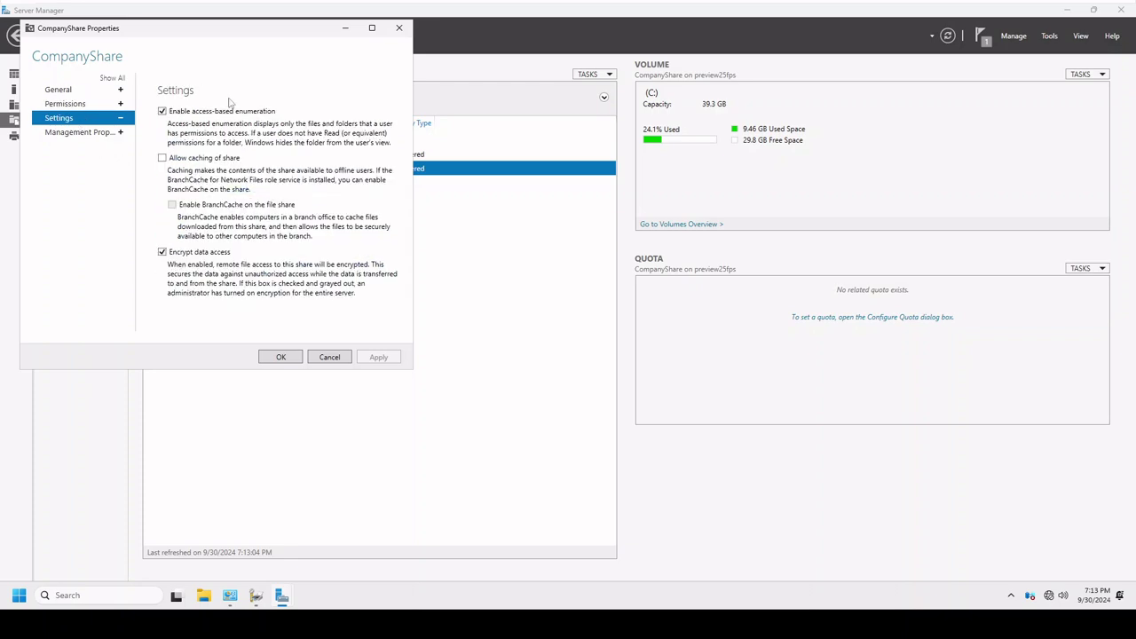
{"action": "left_click", "coordinate": [88, 132]}
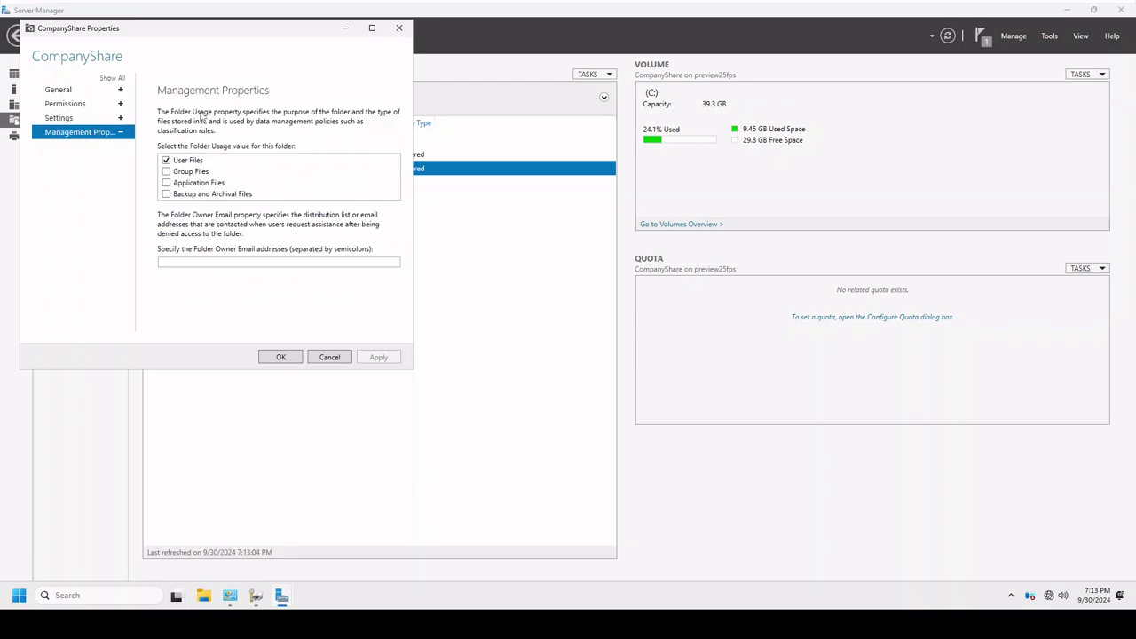
{"action": "left_click", "coordinate": [337, 355]}
Open the CompanyData share's properties, view its permissions, and disable caching of the share in its settings.
{"action": "left_click", "coordinate": [277, 156]}
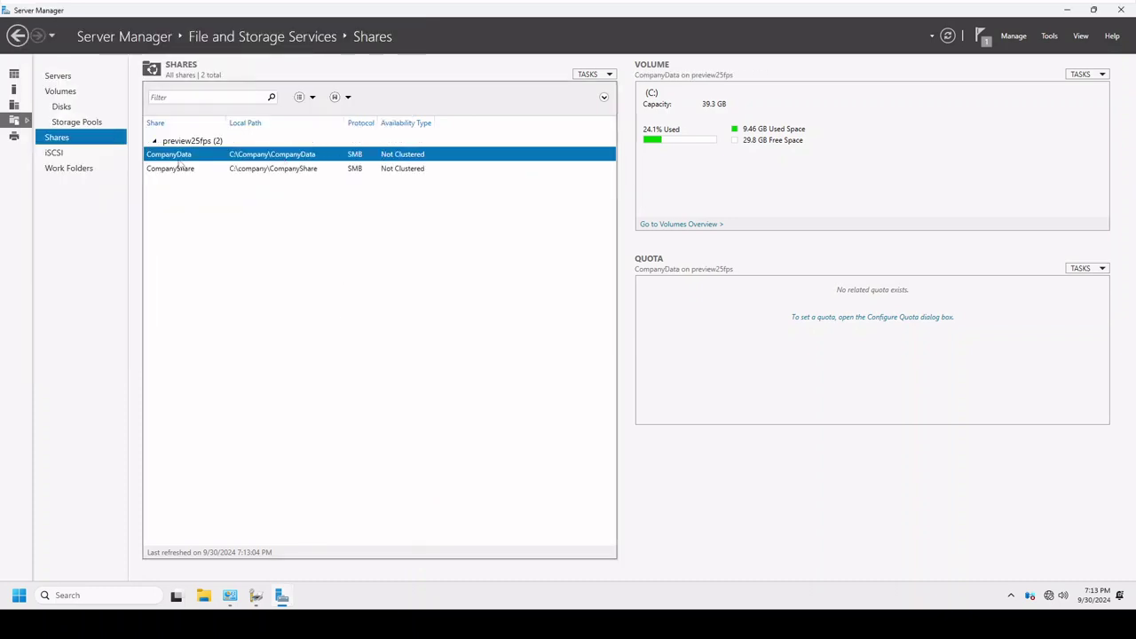
{"action": "right_click", "coordinate": [226, 158]}
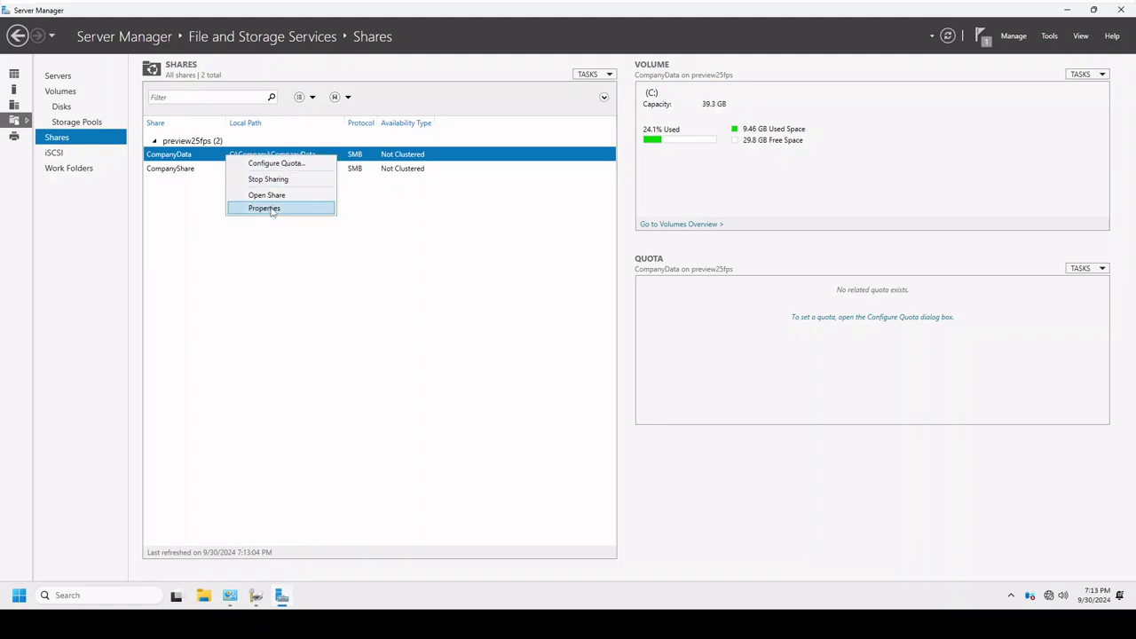
{"action": "left_click", "coordinate": [271, 206]}
{"action": "left_click", "coordinate": [113, 120]}
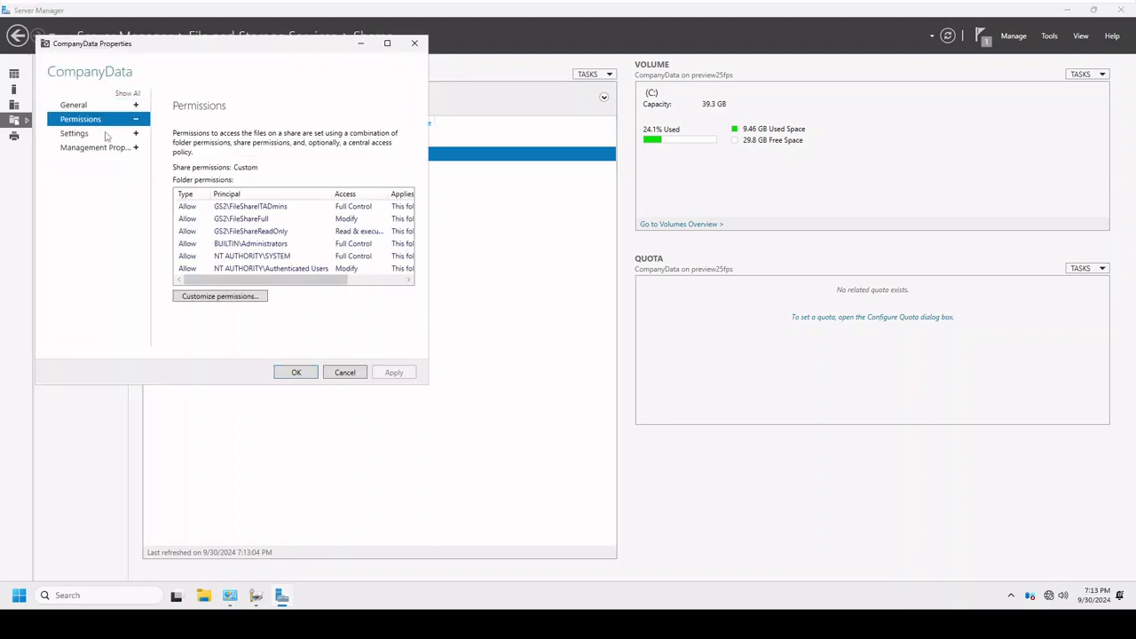
{"action": "left_click", "coordinate": [110, 134]}
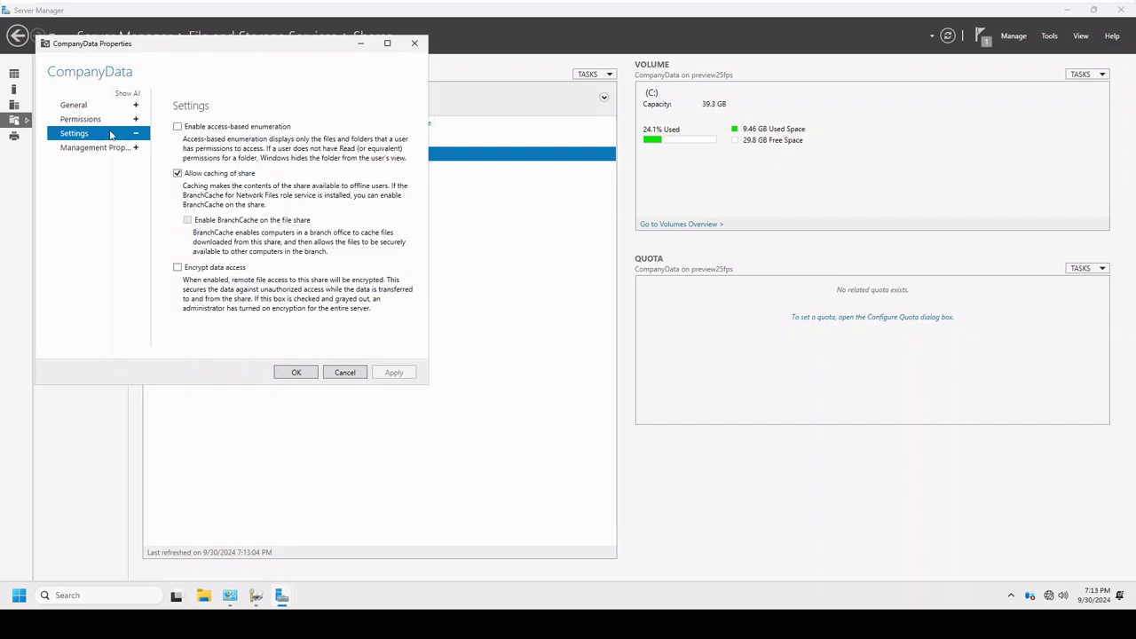
{"action": "left_click", "coordinate": [200, 174]}
{"action": "left_click", "coordinate": [393, 373]}
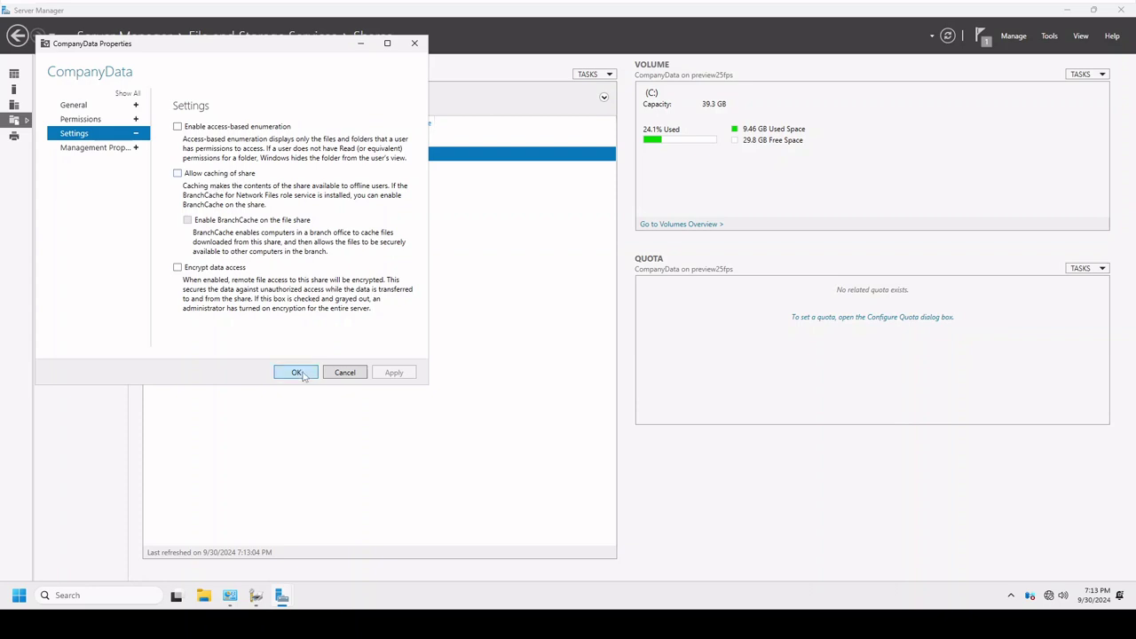
Enable encrypted data access and access-based enumeration for the CompanyData share and apply both settings.
{"action": "left_click", "coordinate": [190, 268]}
{"action": "left_click", "coordinate": [214, 128]}
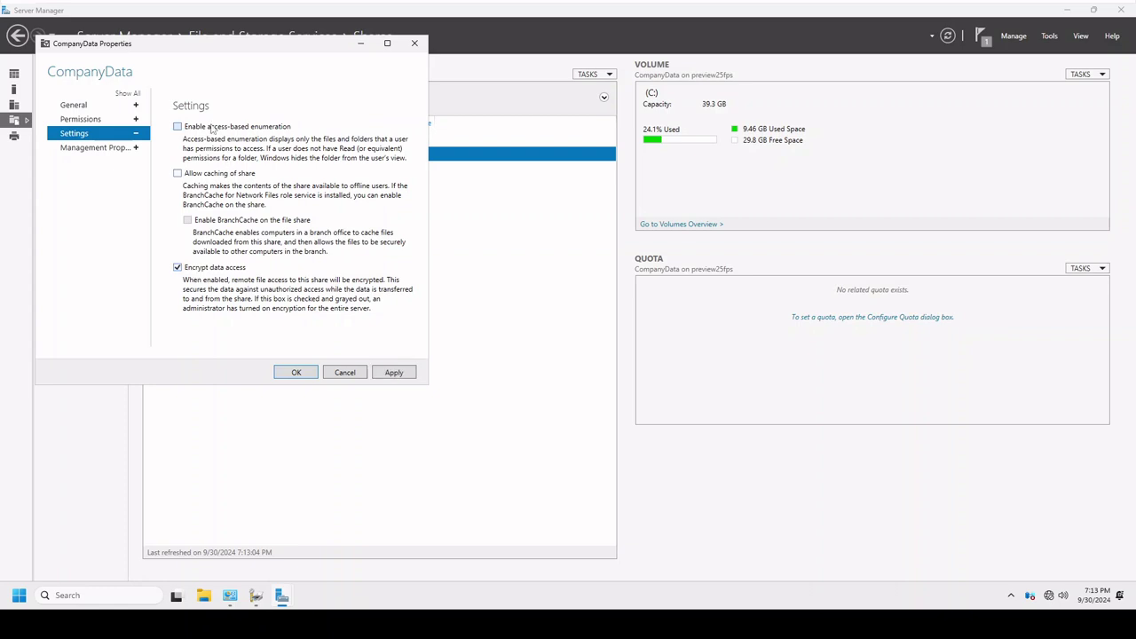
{"action": "left_click", "coordinate": [392, 374]}
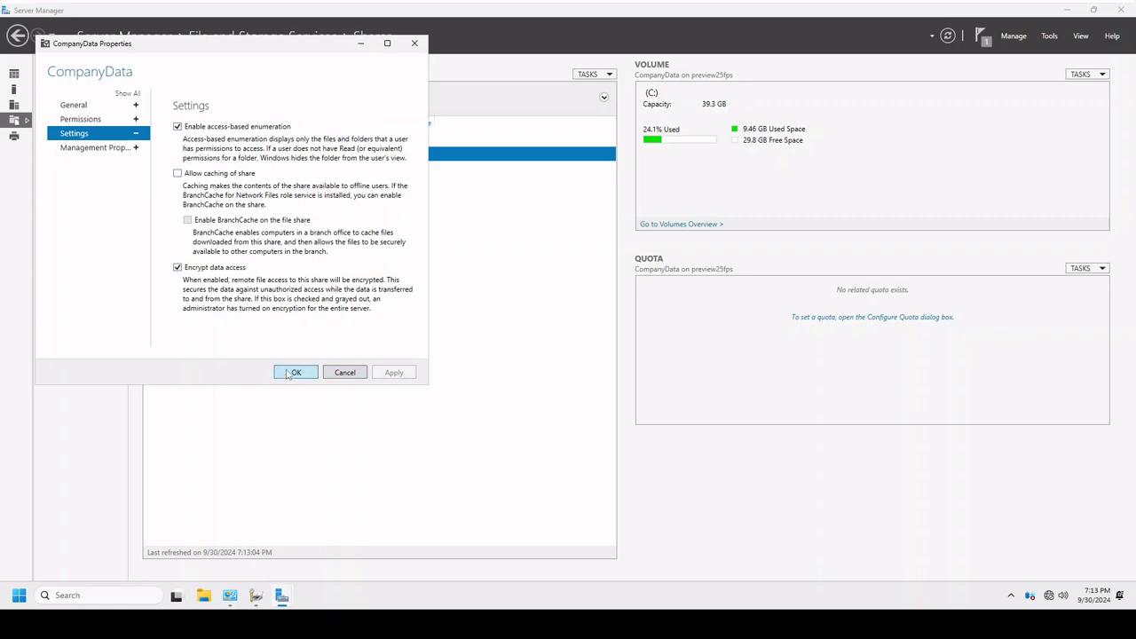
Set CompanyData's folder usage to User Files, apply it, view the general properties, and accept the share's properties.
{"action": "left_click", "coordinate": [95, 153]}
{"action": "left_click", "coordinate": [183, 176]}
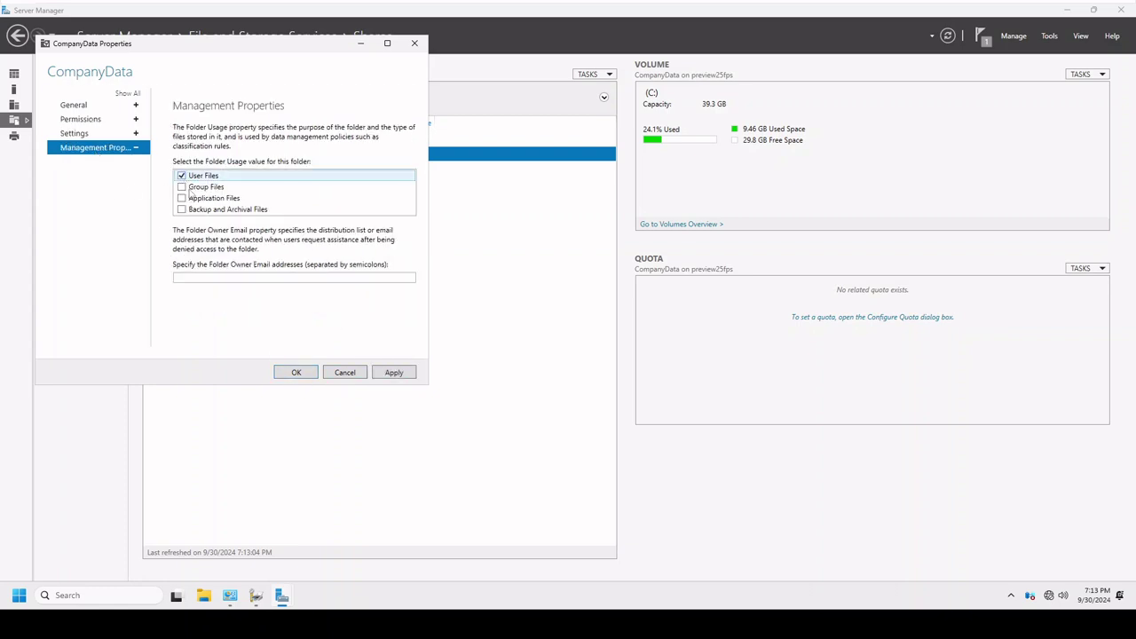
{"action": "left_click", "coordinate": [405, 373]}
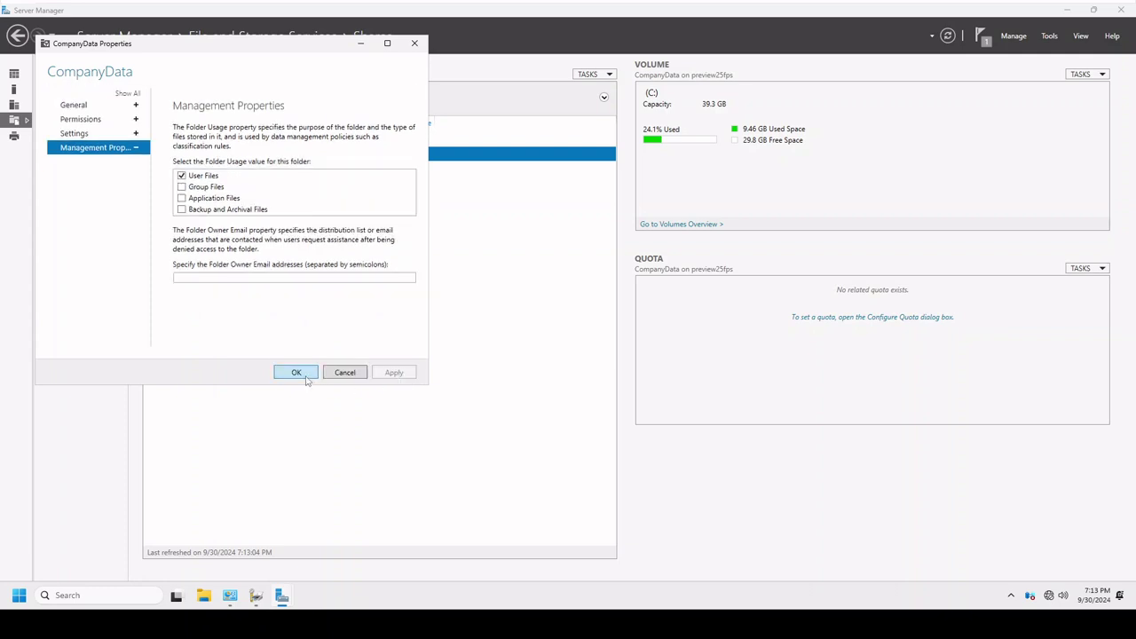
{"action": "left_click", "coordinate": [103, 107]}
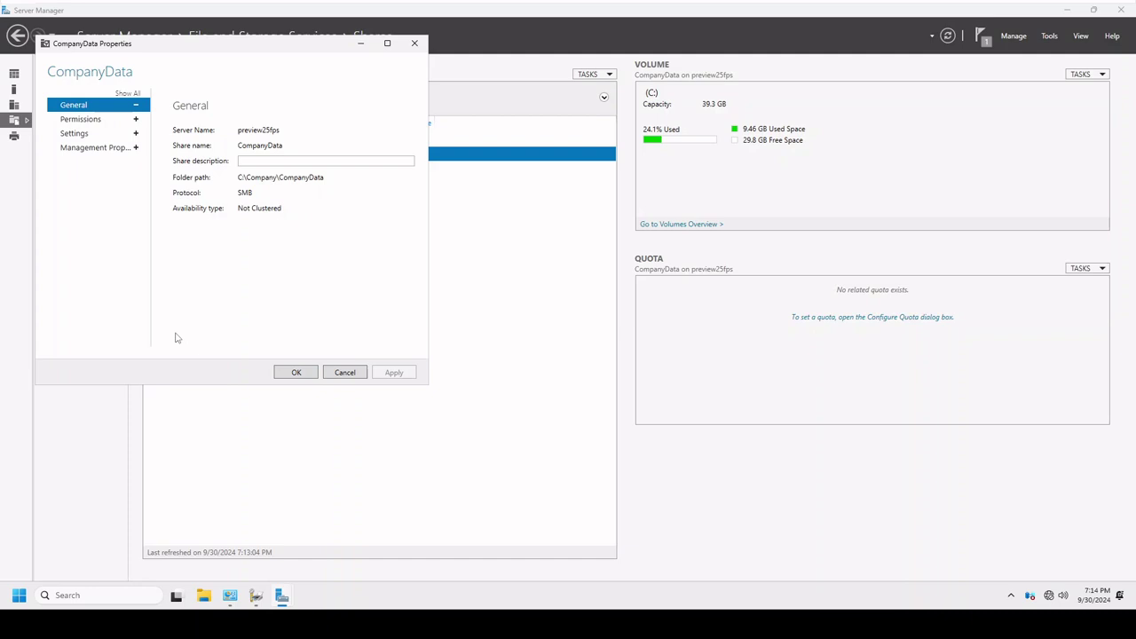
{"action": "left_click", "coordinate": [286, 377]}
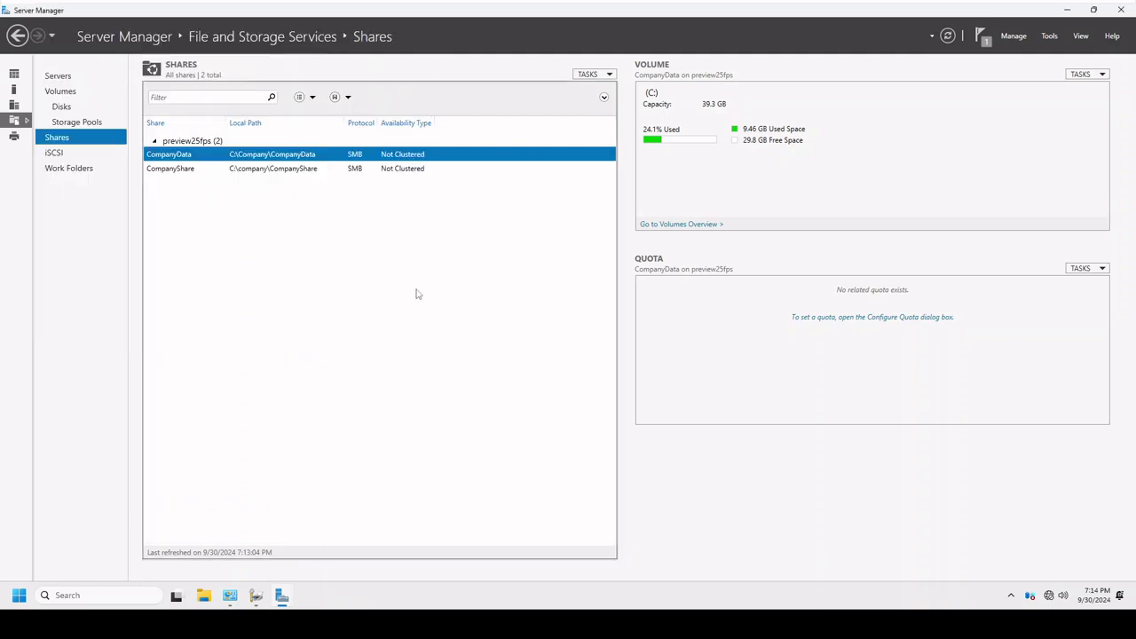